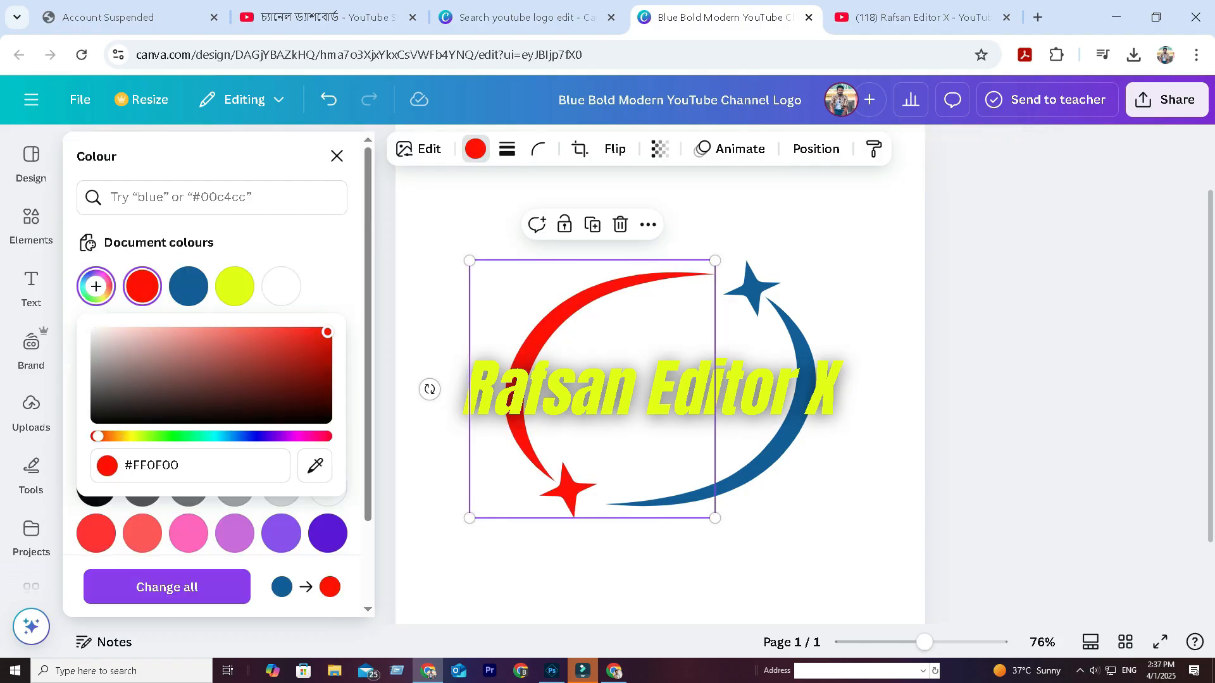
# Recolour the right-hand arc and star red (#FF0F00) and slightly shift the hue of the yellow channel-name text
pyautogui.click(802, 345)
pyautogui.click(143, 286)
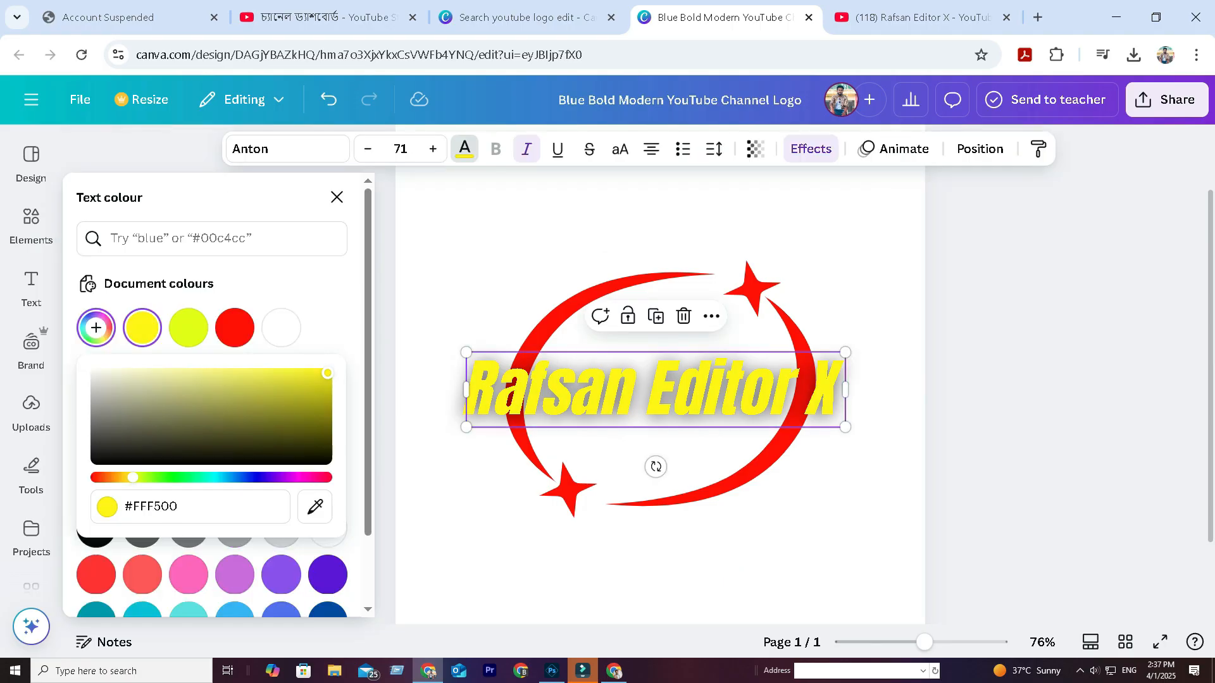
pyautogui.moveTo(133, 478); pyautogui.dragTo(130, 478)
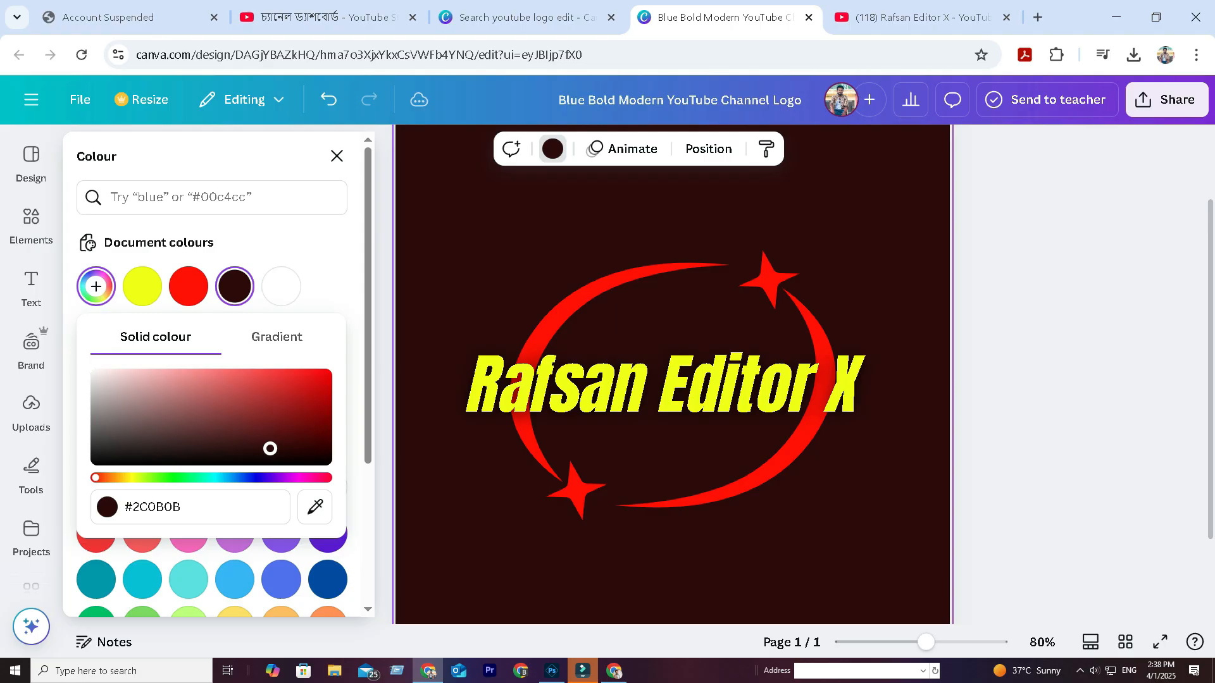
# Fine-tune the page's dark maroon background to a slightly brighter, more saturated shade
pyautogui.moveTo(268, 448); pyautogui.dragTo(270, 445)
pyautogui.moveTo(270, 445); pyautogui.dragTo(274, 441)
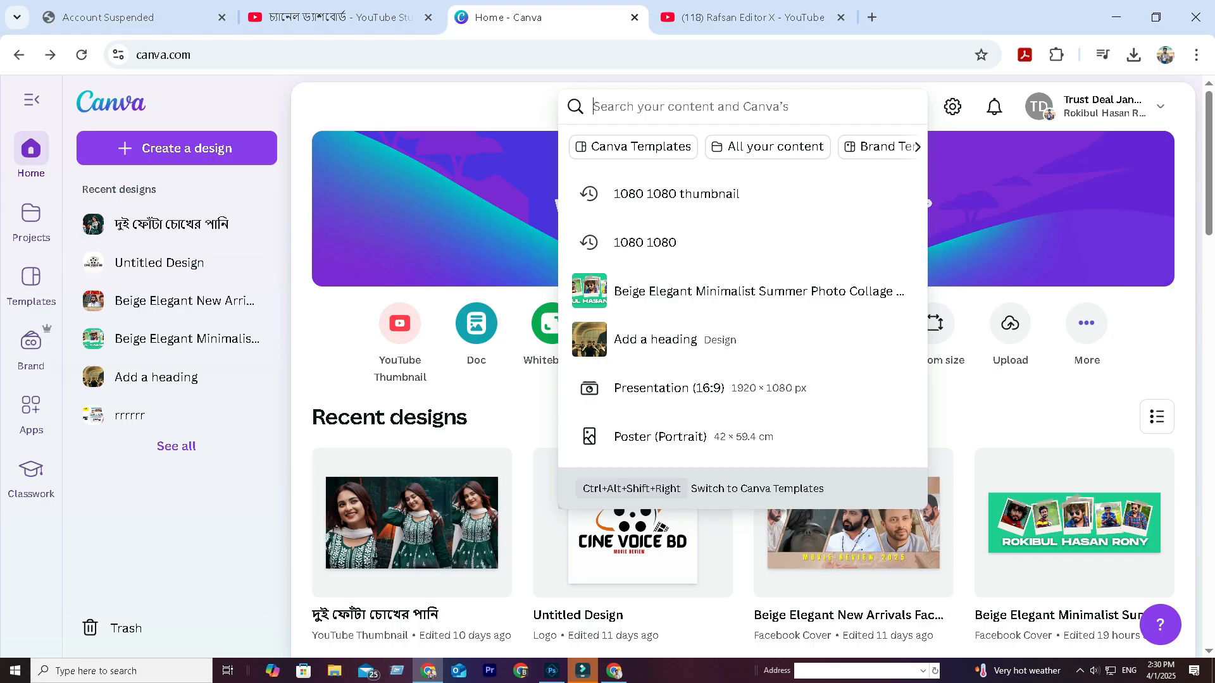
# Search Canva for "youtube logo edit"
pyautogui.write('youtube')
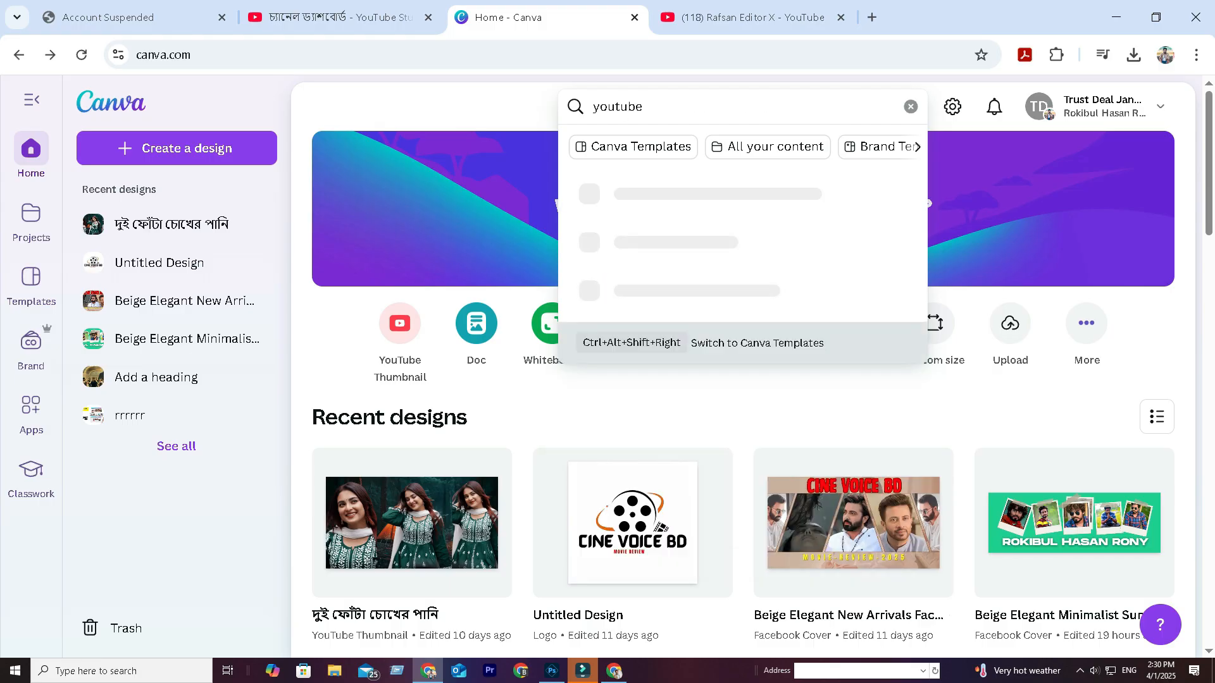
pyautogui.write(' logo')
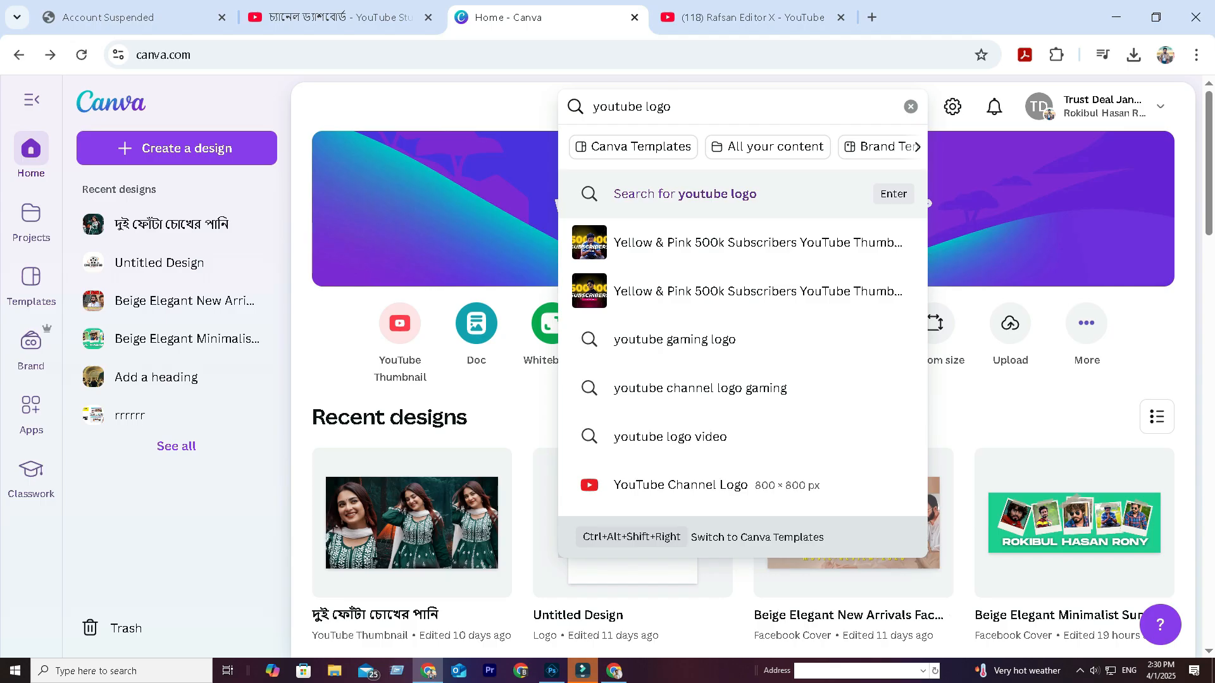
pyautogui.write('edit')
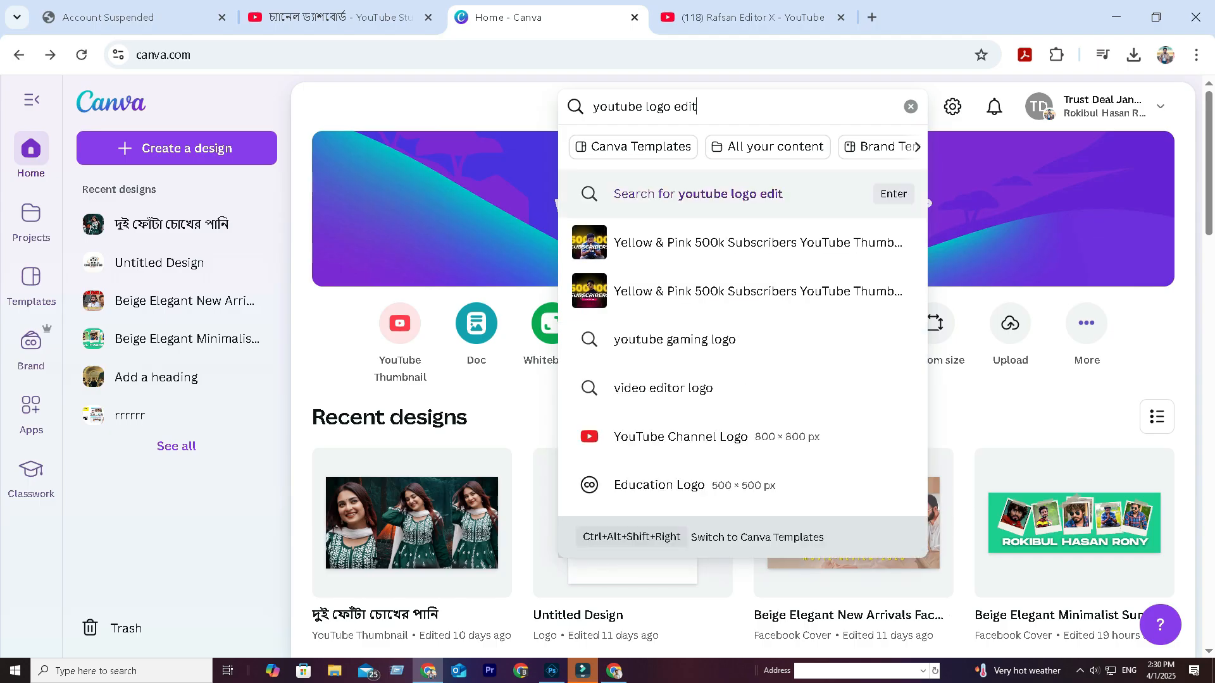
pyautogui.press('Return')
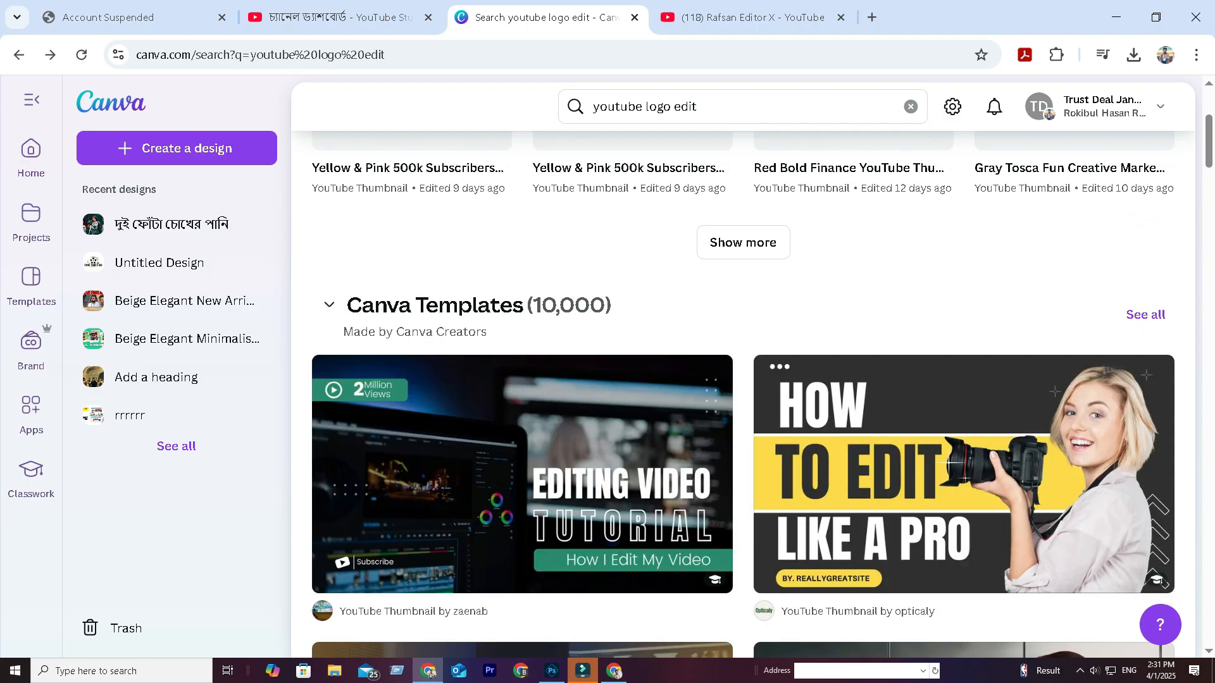
# Browse the Canva template results and open the black and yellow "Paucek Channel" YouTube channel logo
pyautogui.scroll(-1, 742, 379)
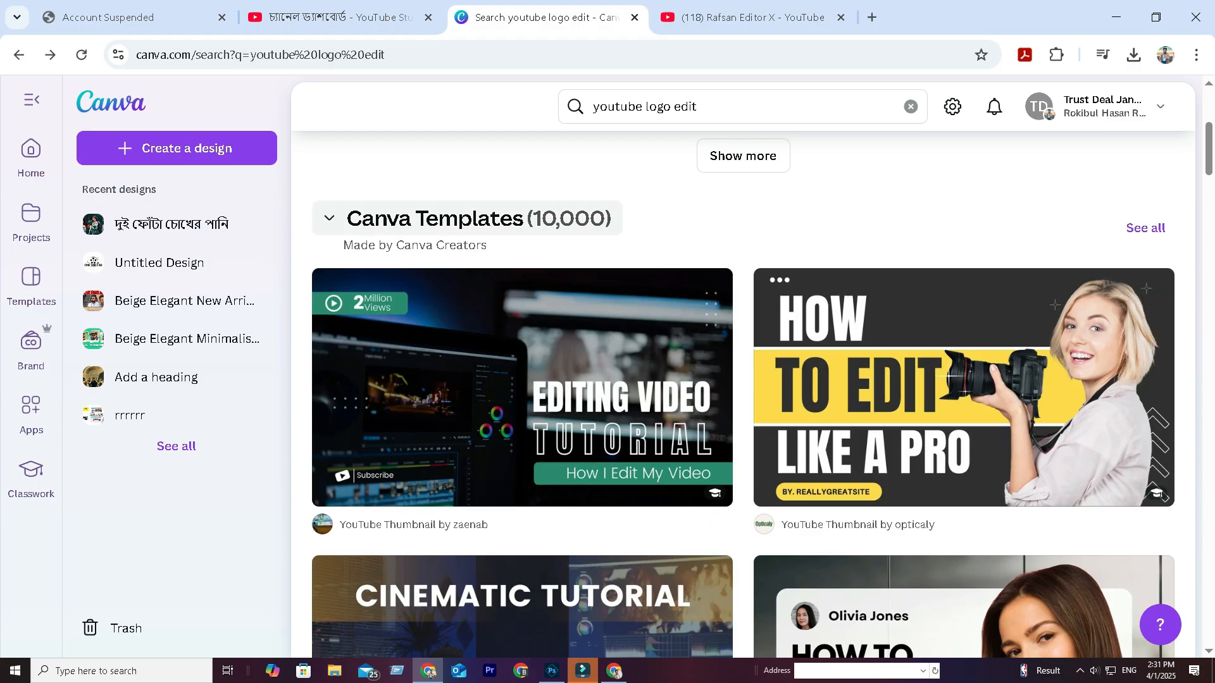
pyautogui.scroll(-10, 468, 268)
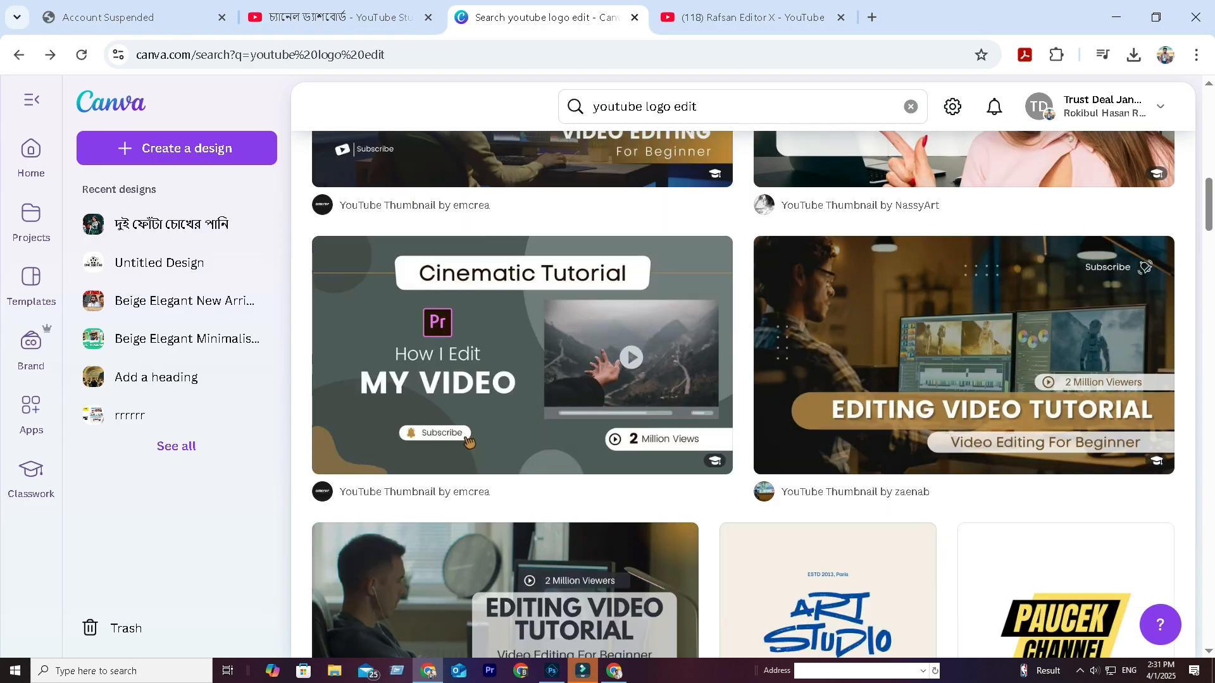
pyautogui.scroll(-1, 743, 395)
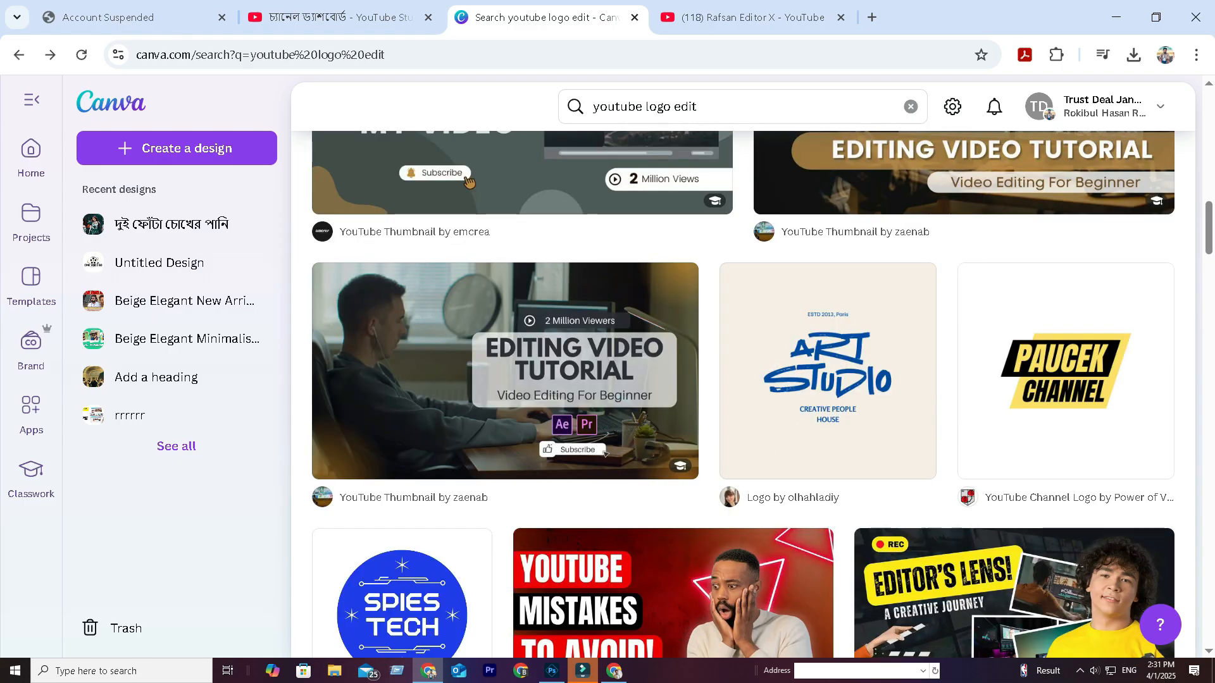
pyautogui.scroll(-2, 1063, 379)
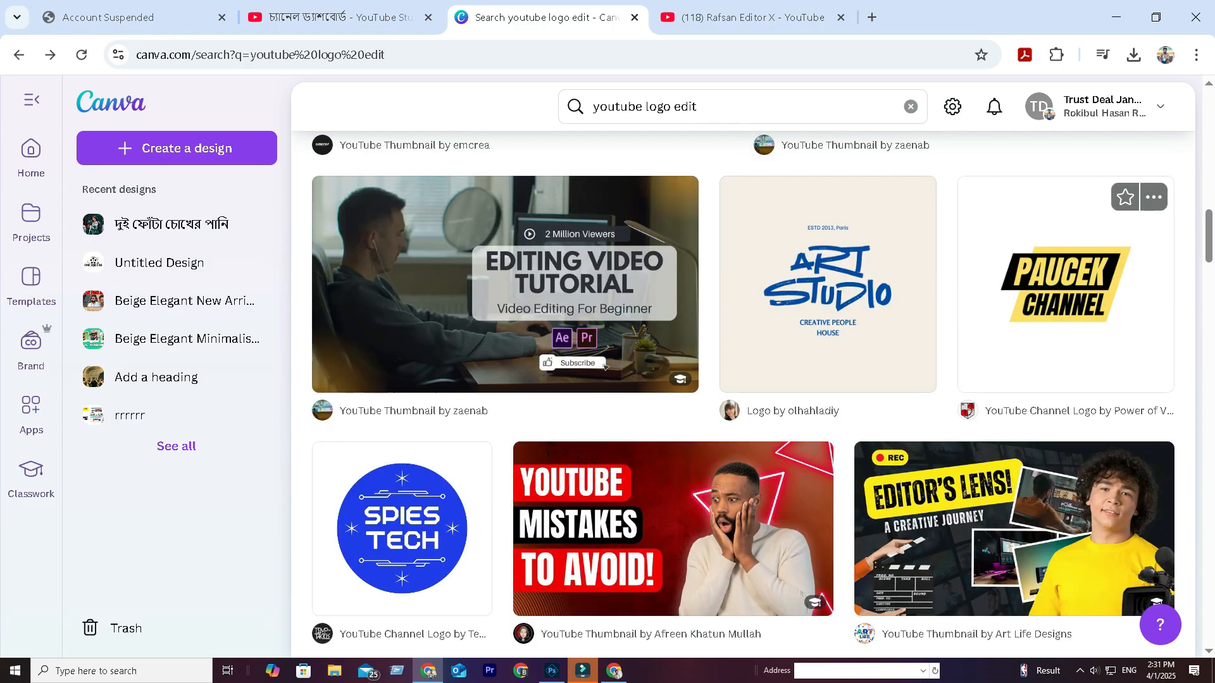
pyautogui.scroll(3, 468, 267)
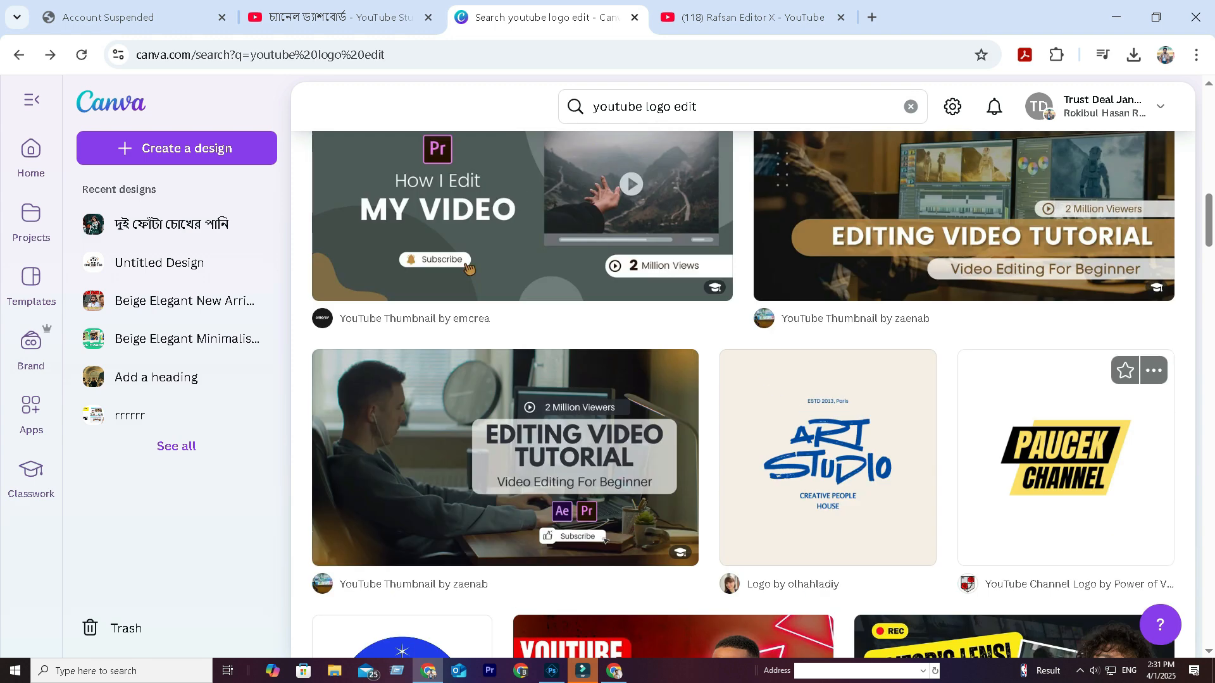
pyautogui.click(1066, 458)
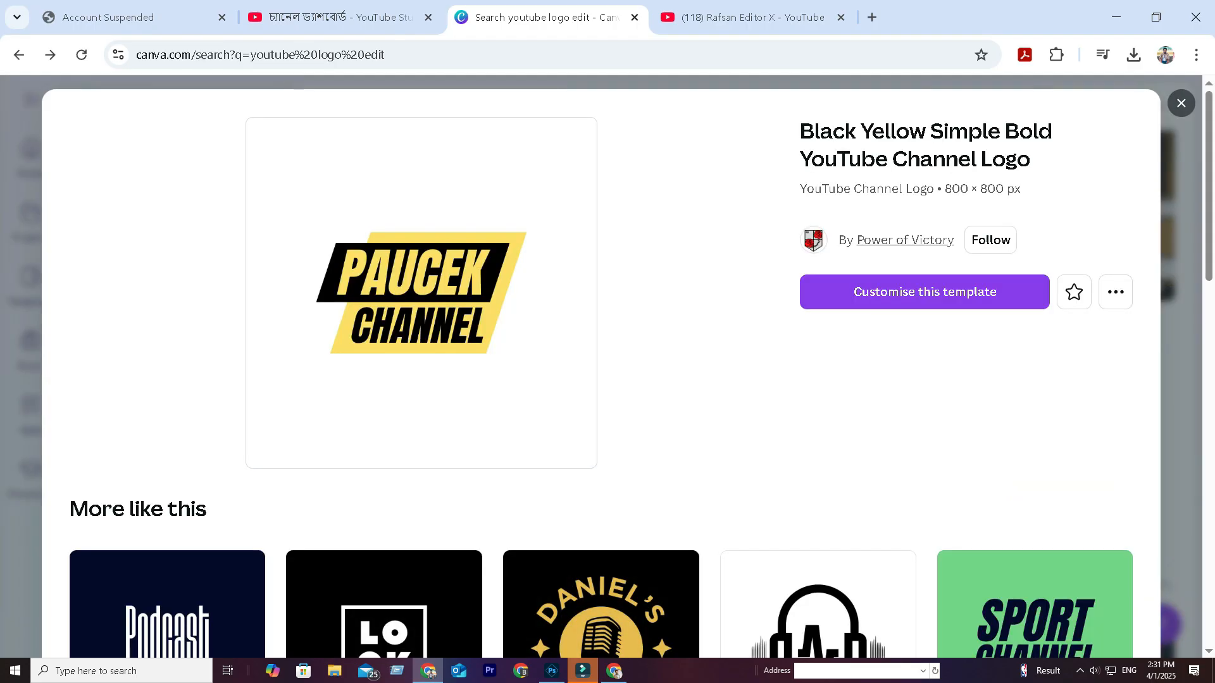
# Look through the similar logo templates and open the blue "Shodwe" logo with the oval arcs and stars
pyautogui.scroll(-5, 618, 343)
pyautogui.scroll(-3, 618, 344)
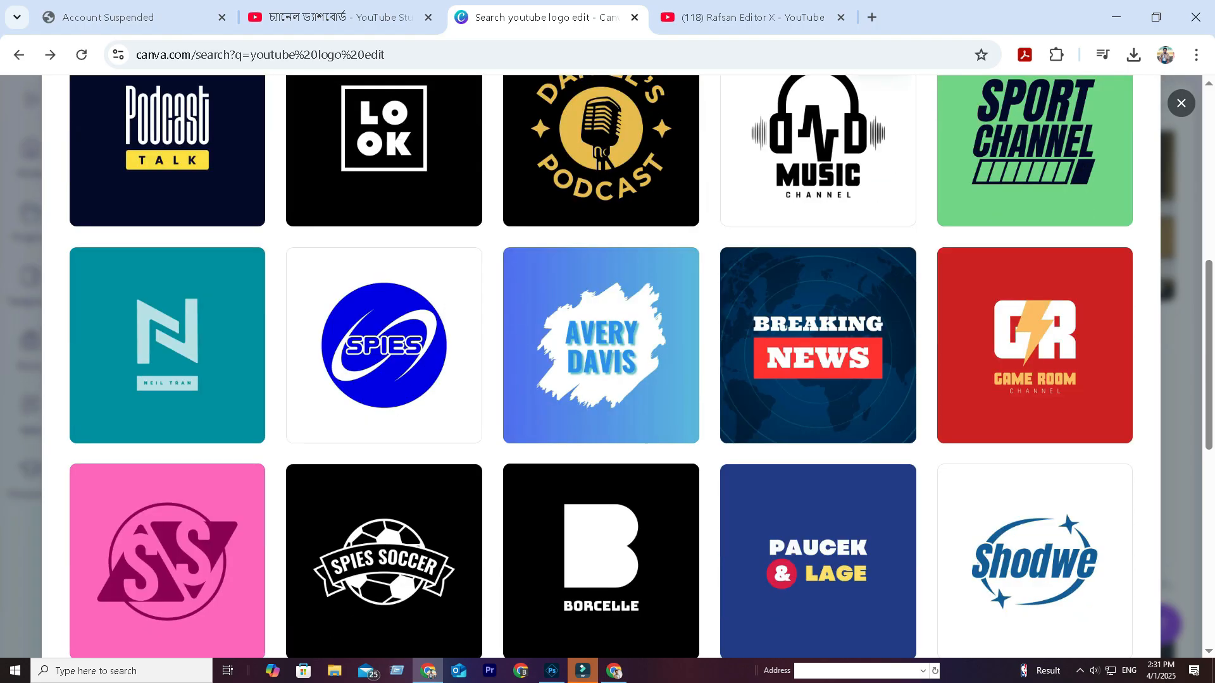
pyautogui.scroll(1, 617, 343)
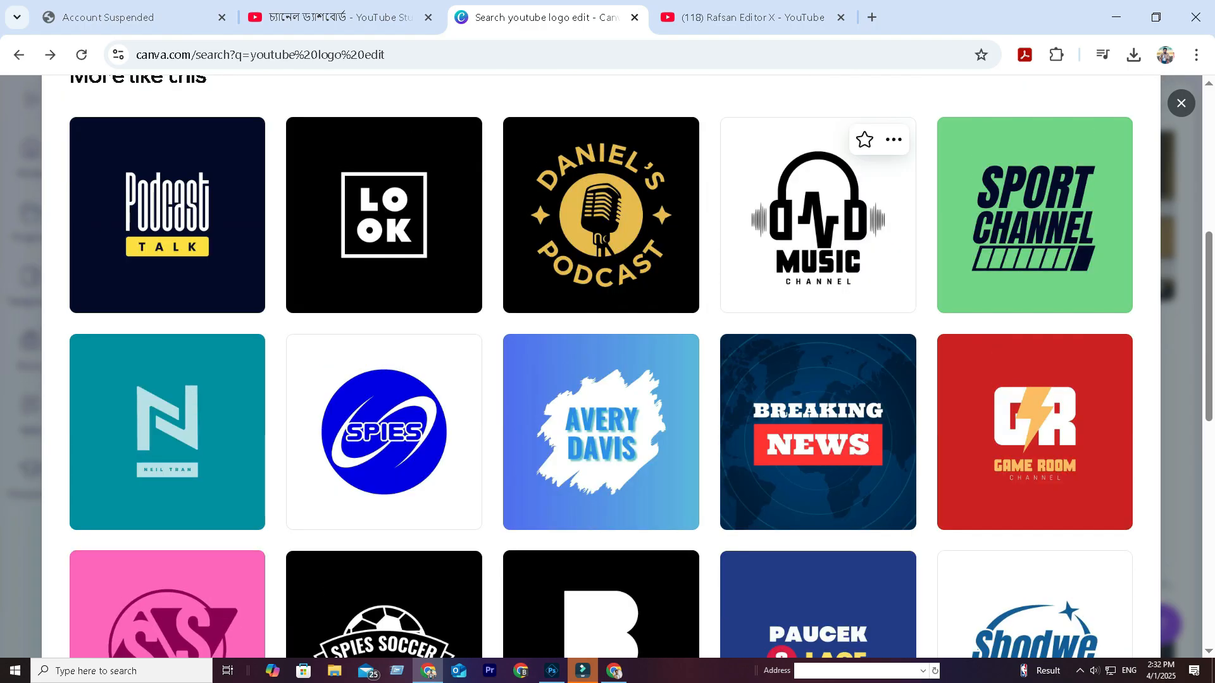
pyautogui.scroll(-5, 617, 257)
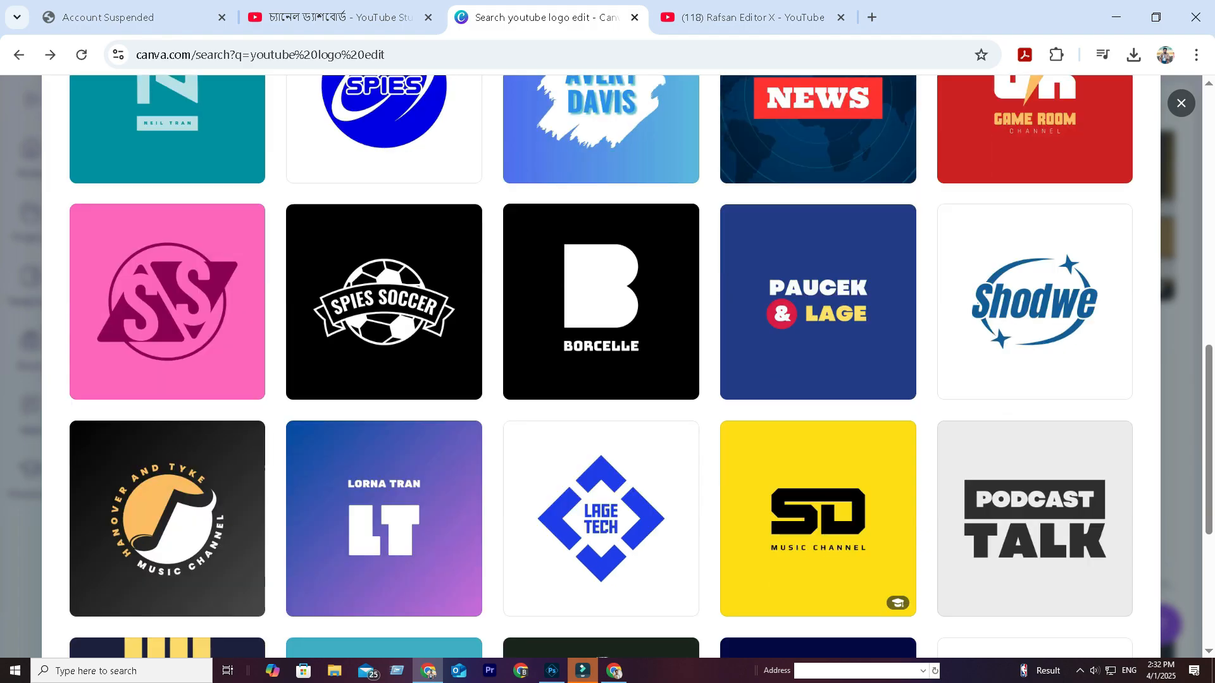
pyautogui.scroll(-4, 816, 253)
pyautogui.scroll(1, 816, 253)
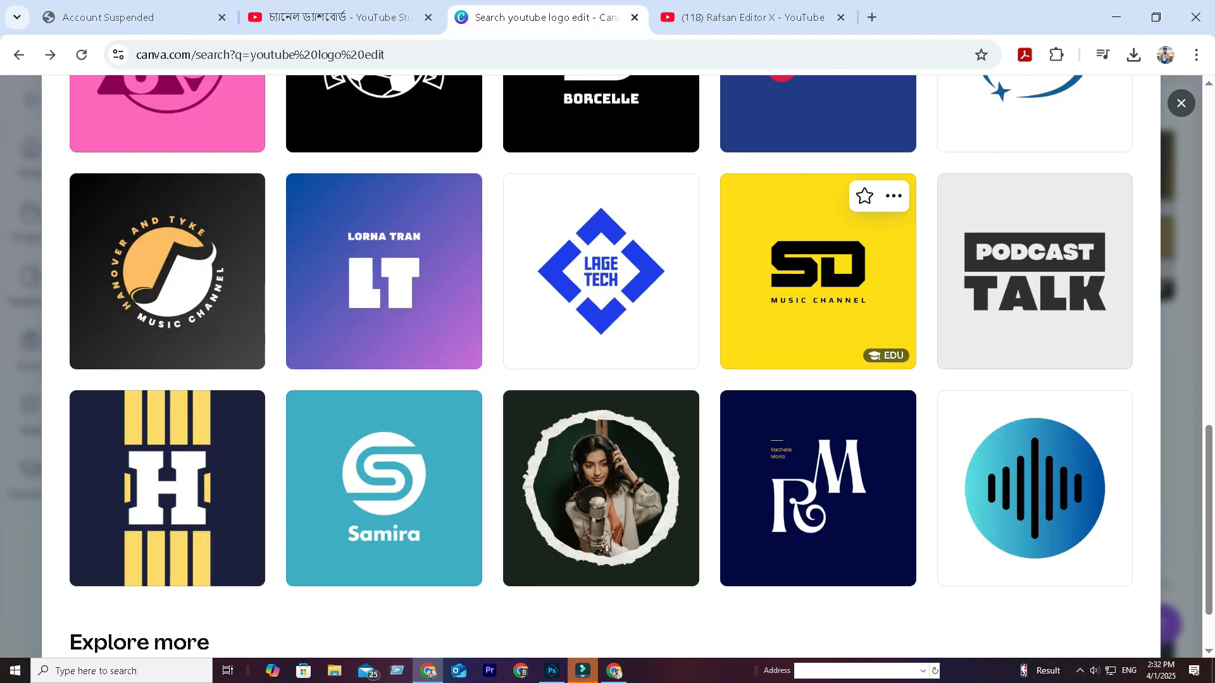
pyautogui.scroll(5, 816, 355)
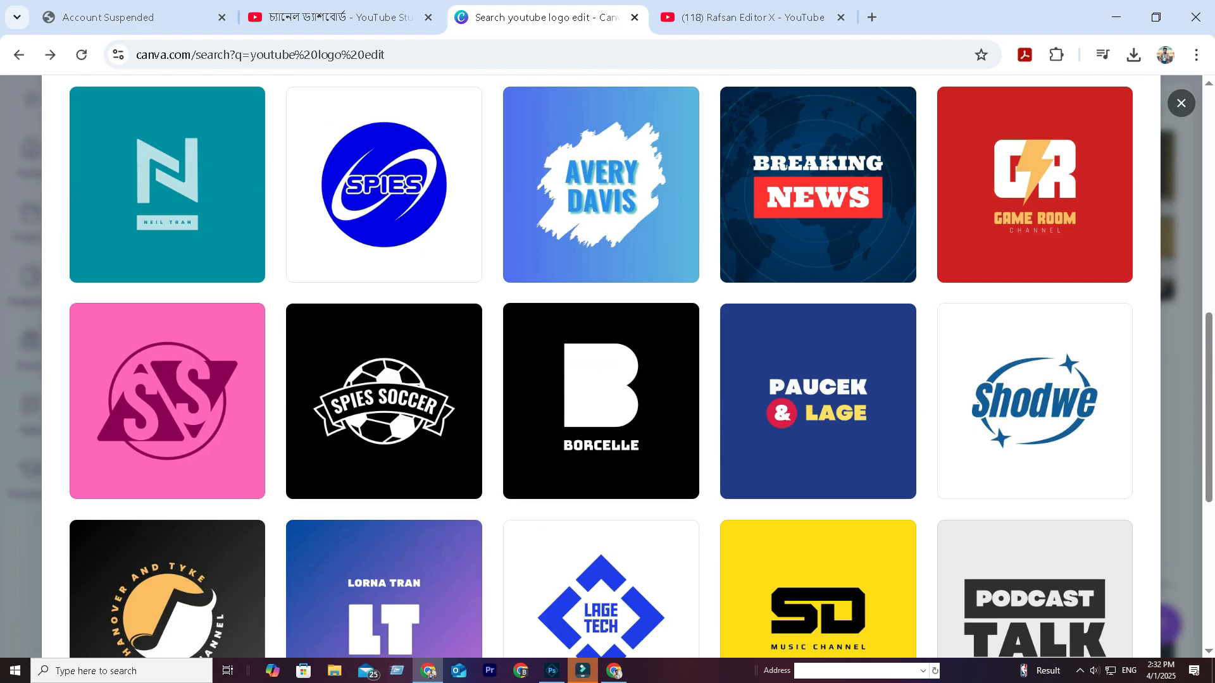
pyautogui.scroll(8, 658, 379)
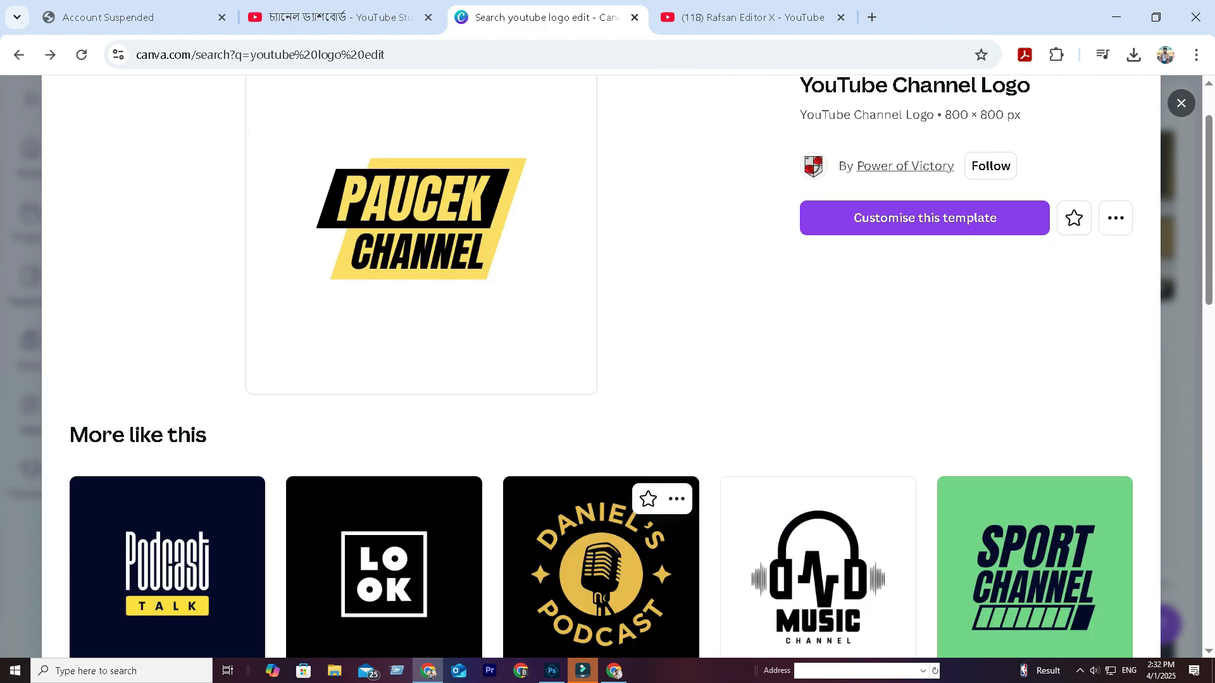
pyautogui.scroll(1, 607, 367)
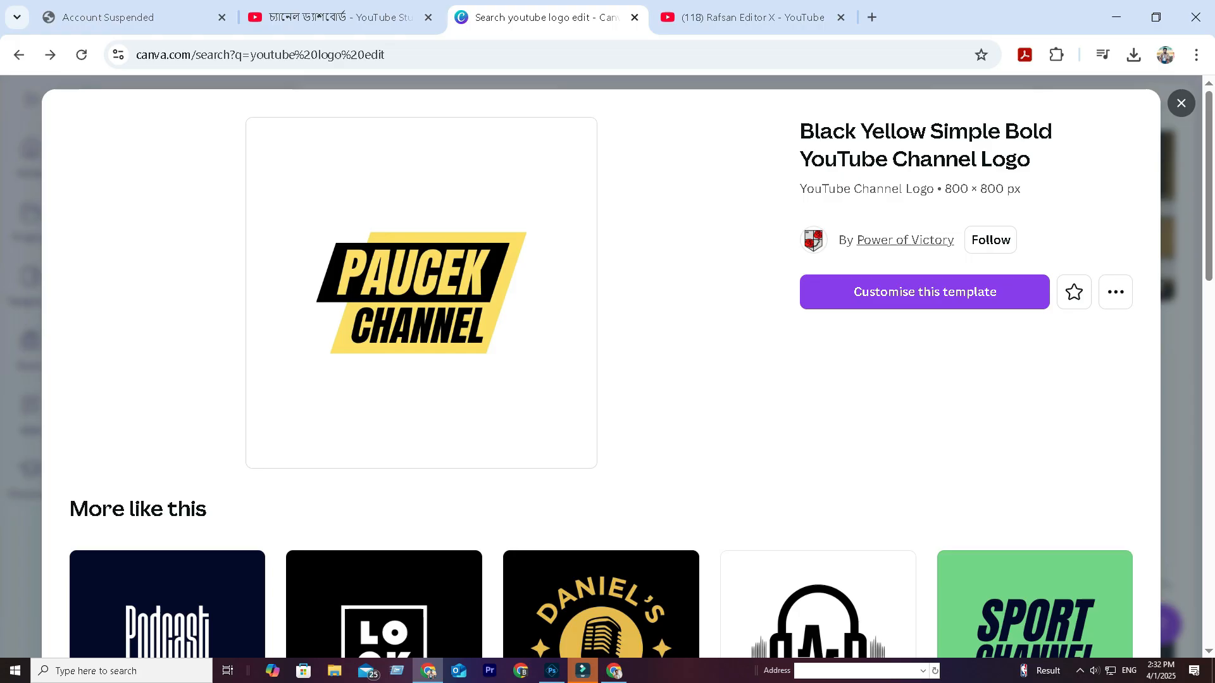
pyautogui.scroll(-14, 816, 405)
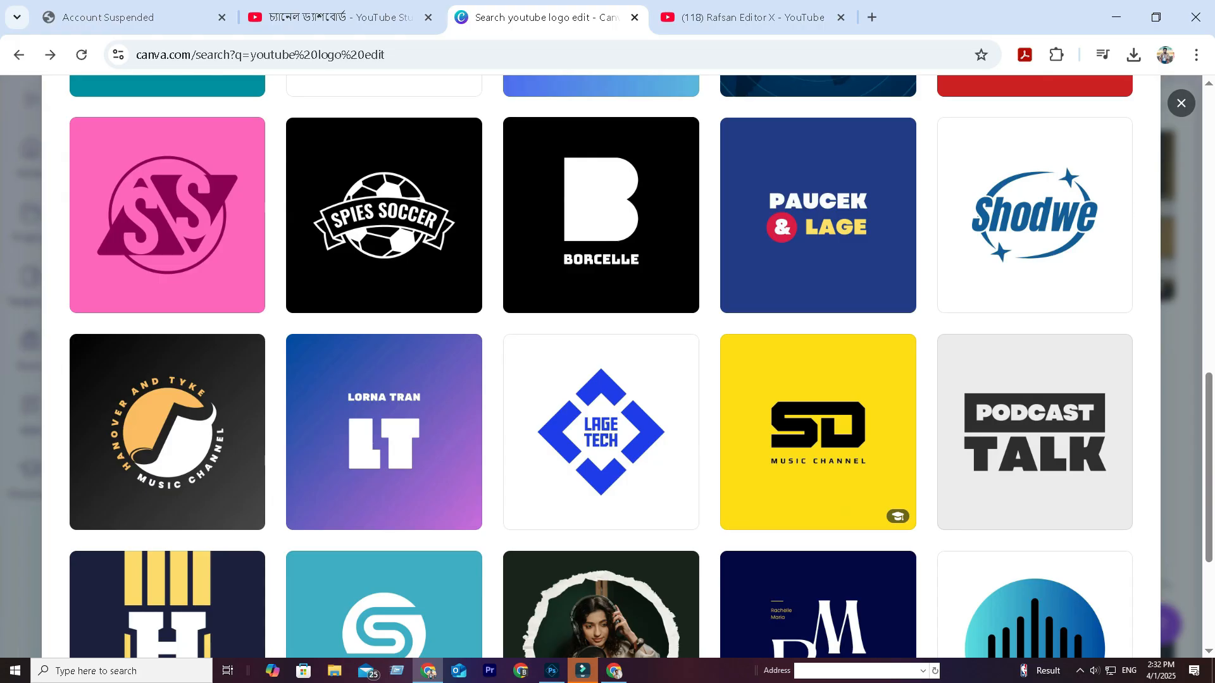
pyautogui.scroll(7, 817, 405)
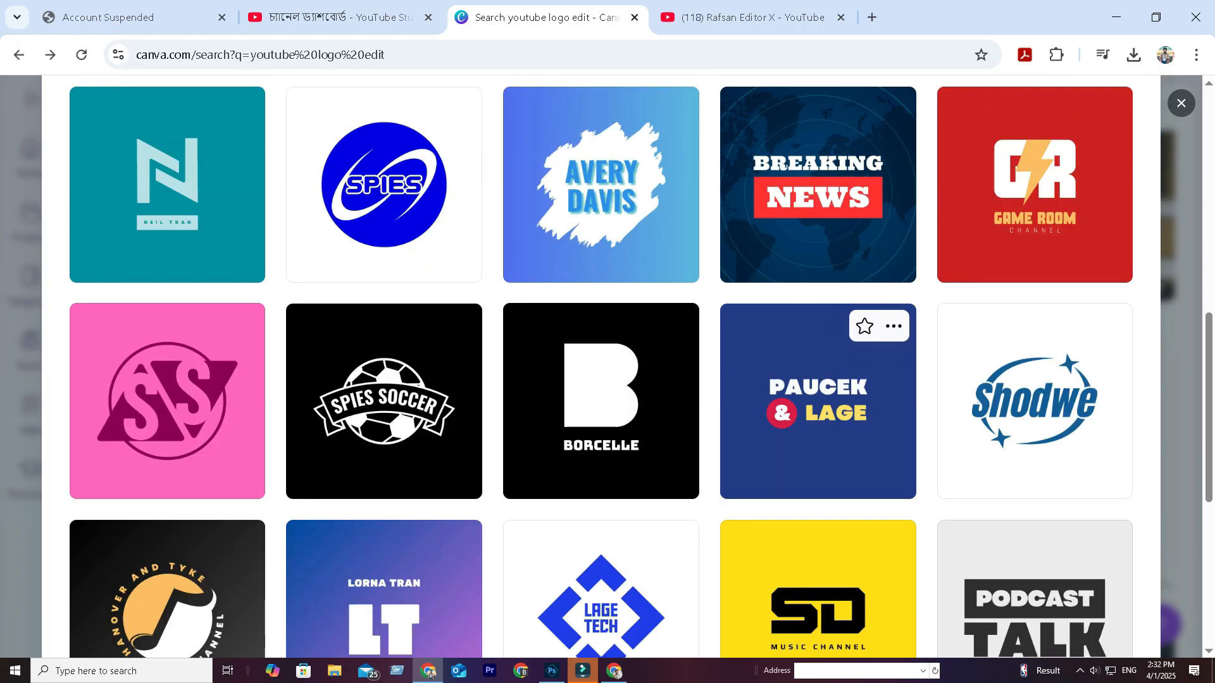
pyautogui.click(1034, 481)
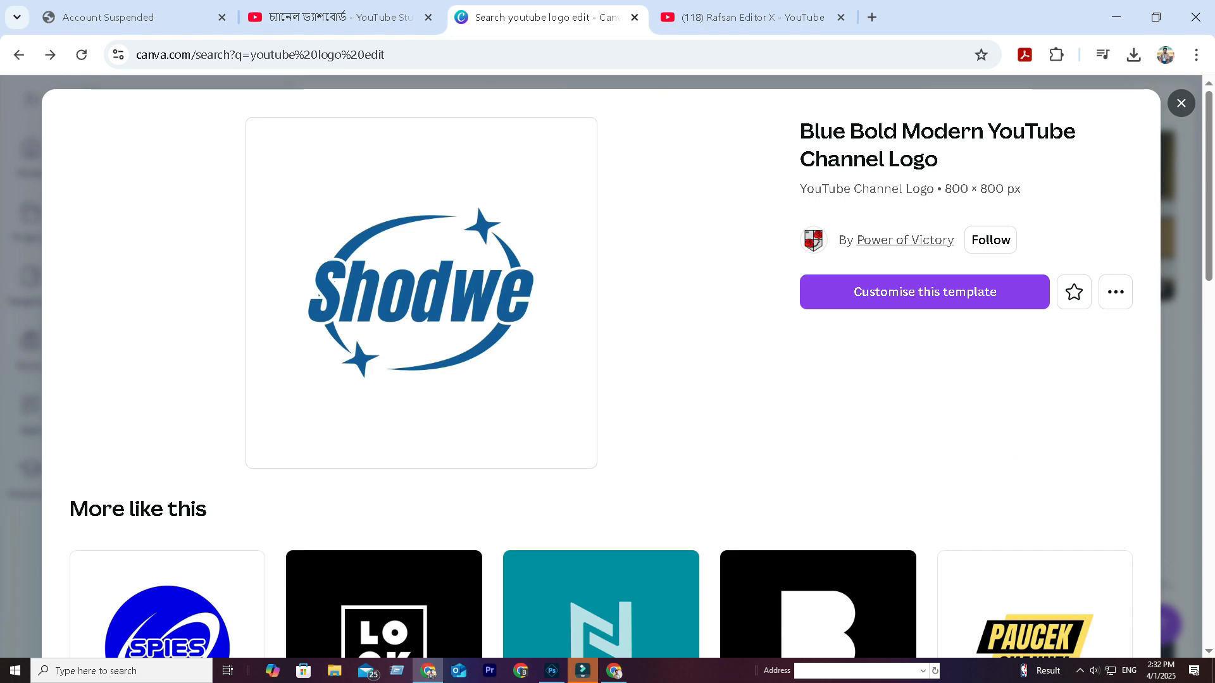
# Compare the templates related to "Blue Bold Modern YouTube Channel Logo" and start customising this blue template
pyautogui.scroll(-7, 833, 560)
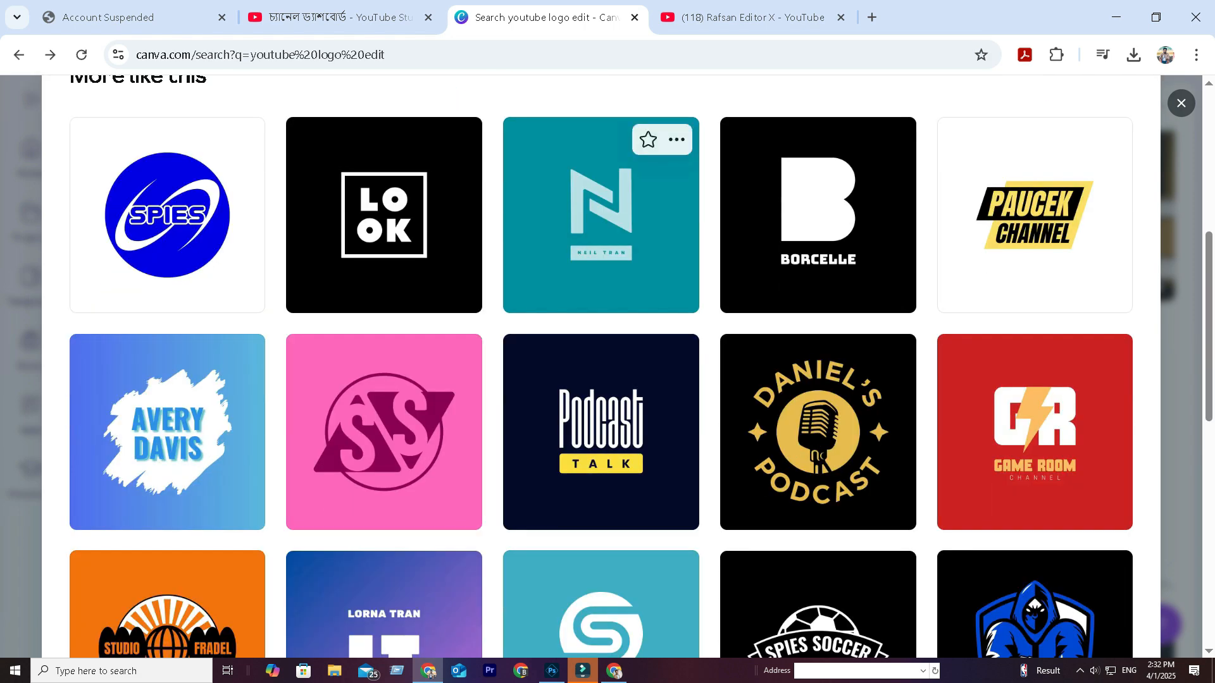
pyautogui.scroll(-6, 601, 254)
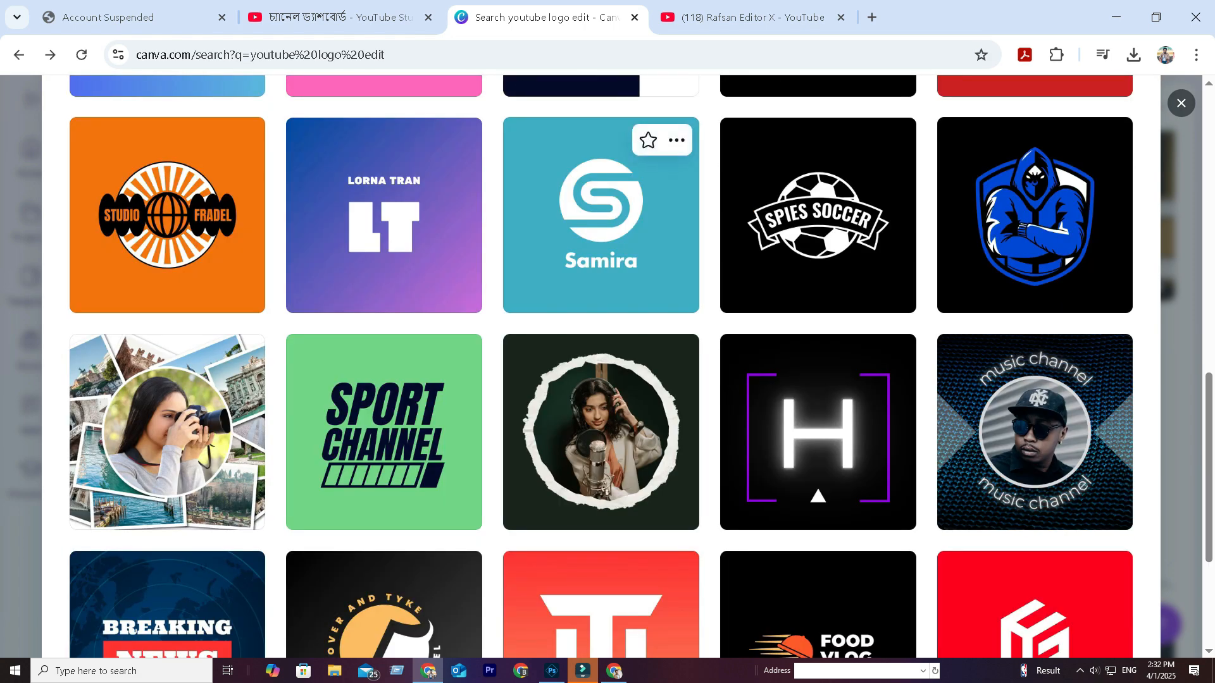
pyautogui.scroll(-3, 633, 253)
pyautogui.scroll(15, 817, 285)
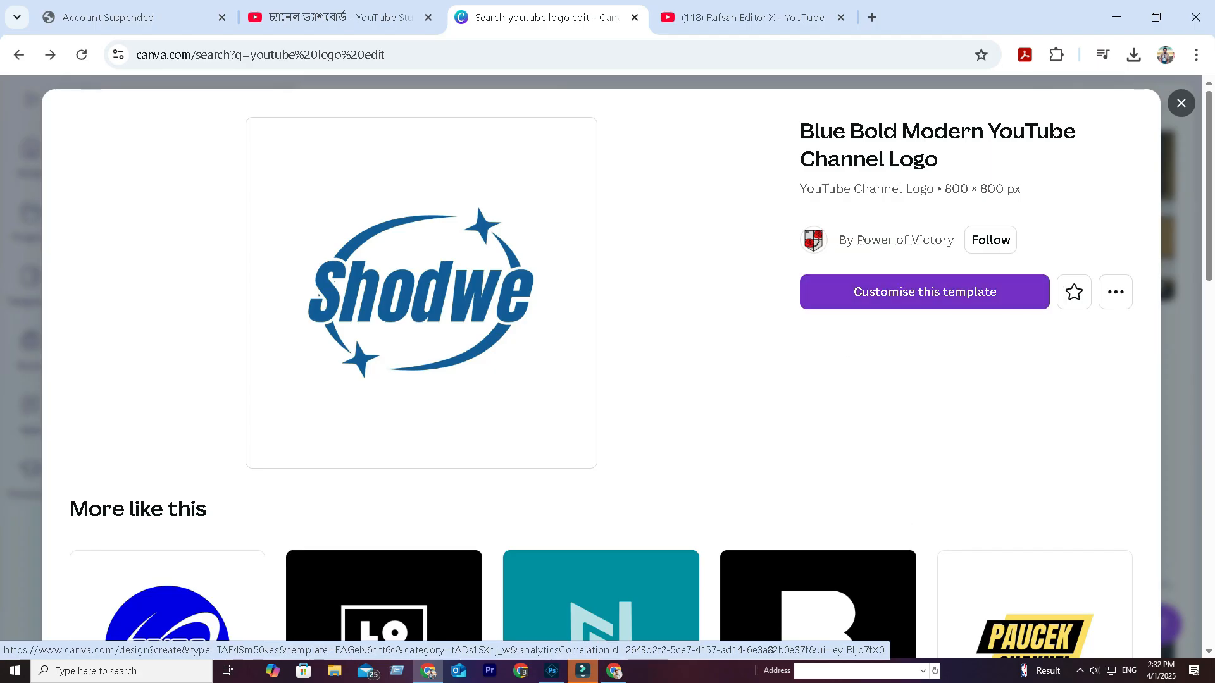
pyautogui.click(925, 292)
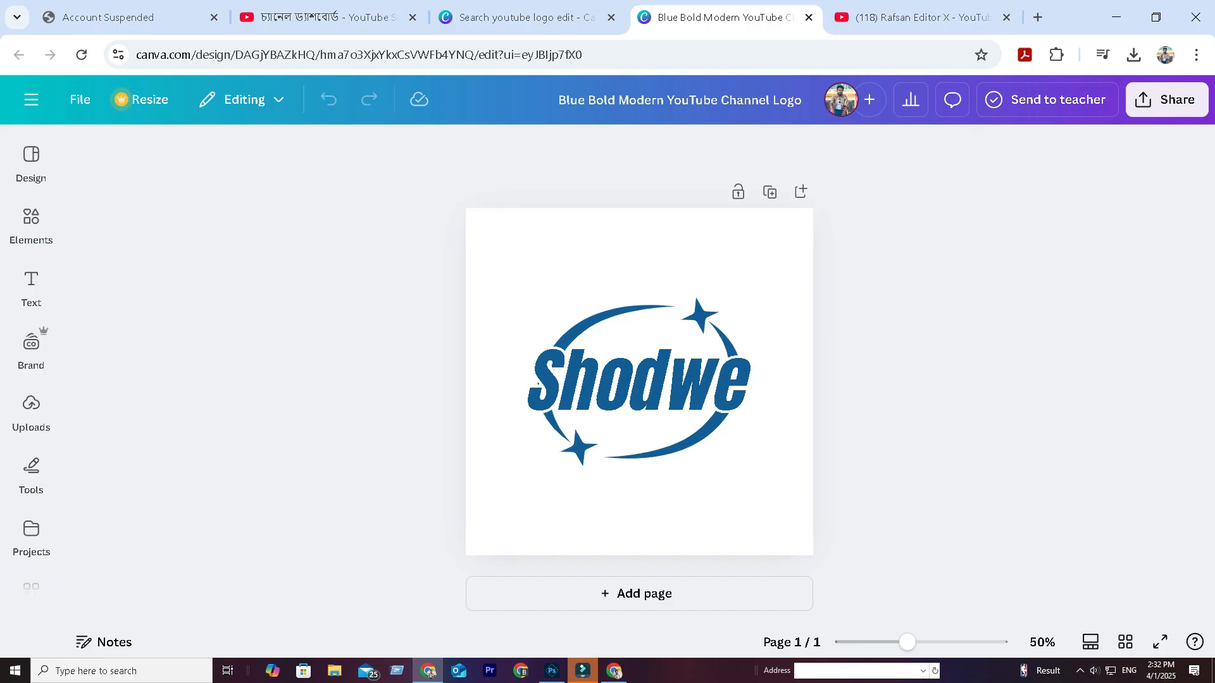
# Replace the logo's "Shodwe" text with "Rafsan Editor X" and scale the text down to font size 77.4
pyautogui.moveTo(907, 642)
pyautogui.mouseDown()
pyautogui.moveTo(925, 641)
pyautogui.moveTo(843, 641)
pyautogui.moveTo(934, 641)
pyautogui.moveTo(925, 641)
pyautogui.mouseUp()
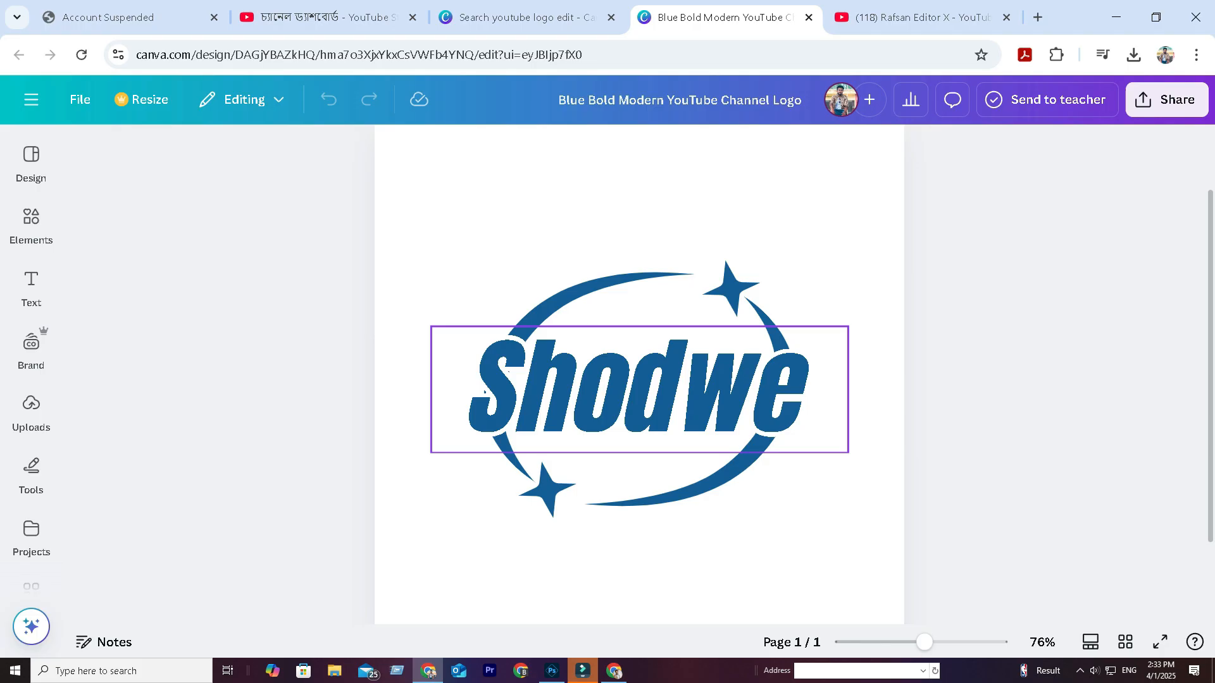
pyautogui.click(485, 392)
pyautogui.press('Return')
pyautogui.press('BackSpace')
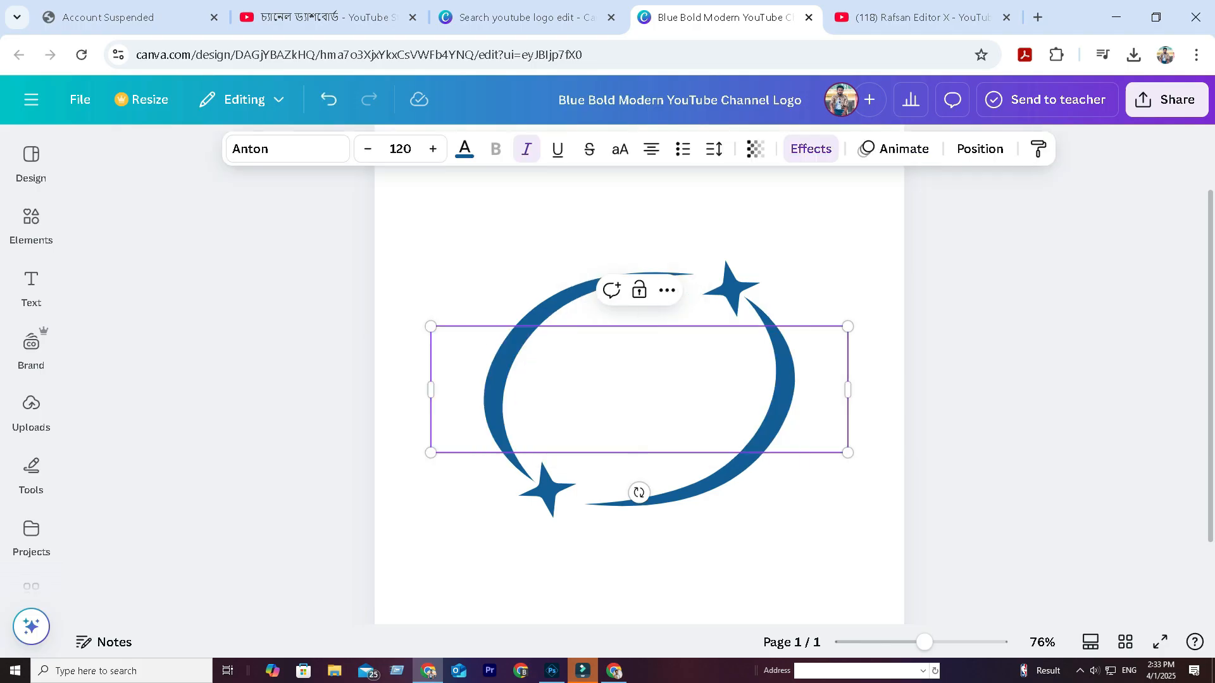
pyautogui.write('R')
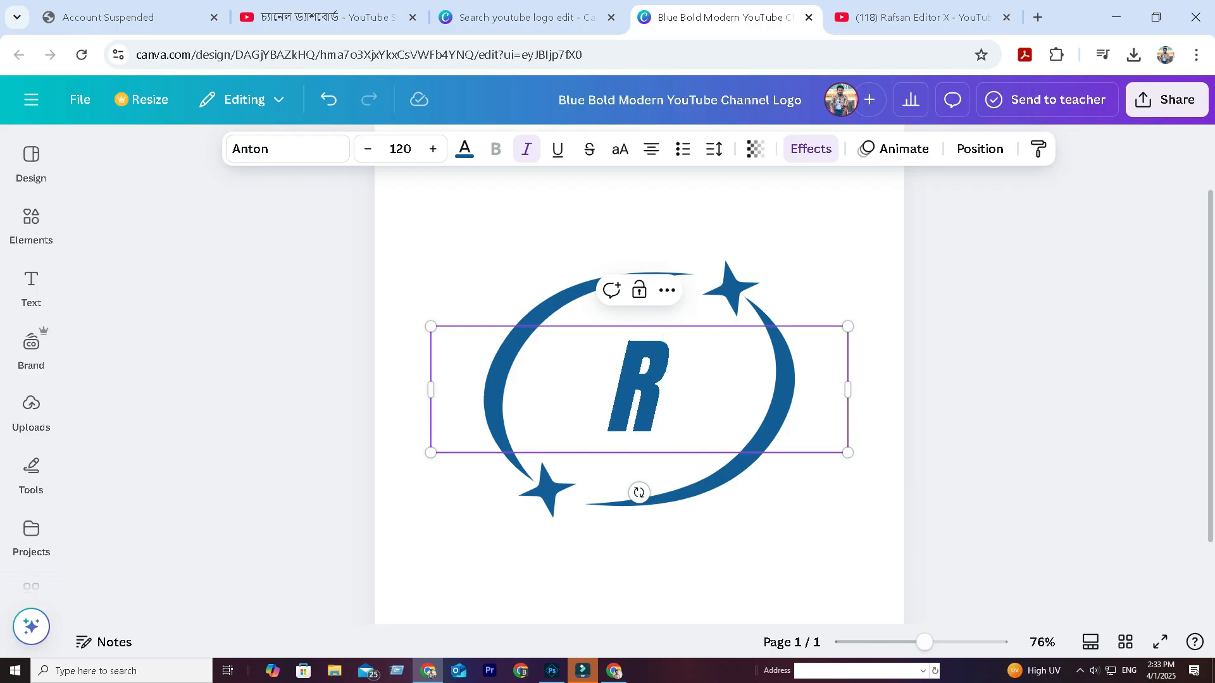
pyautogui.write('afsa')
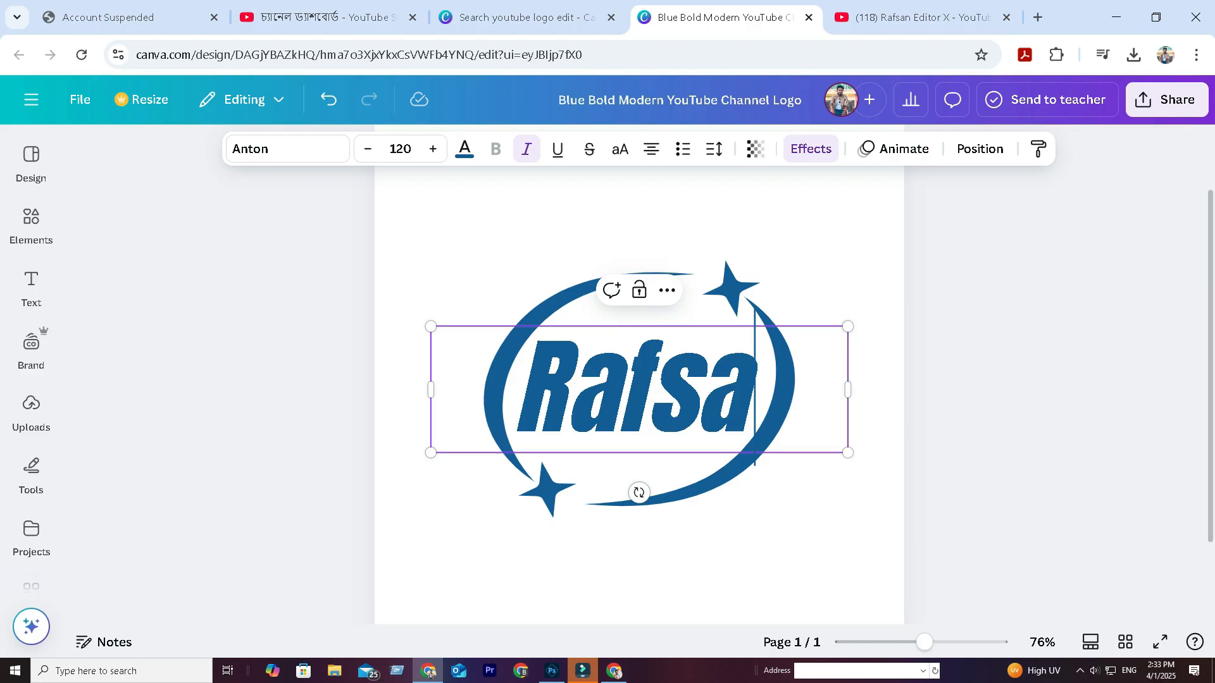
pyautogui.write('n Ed')
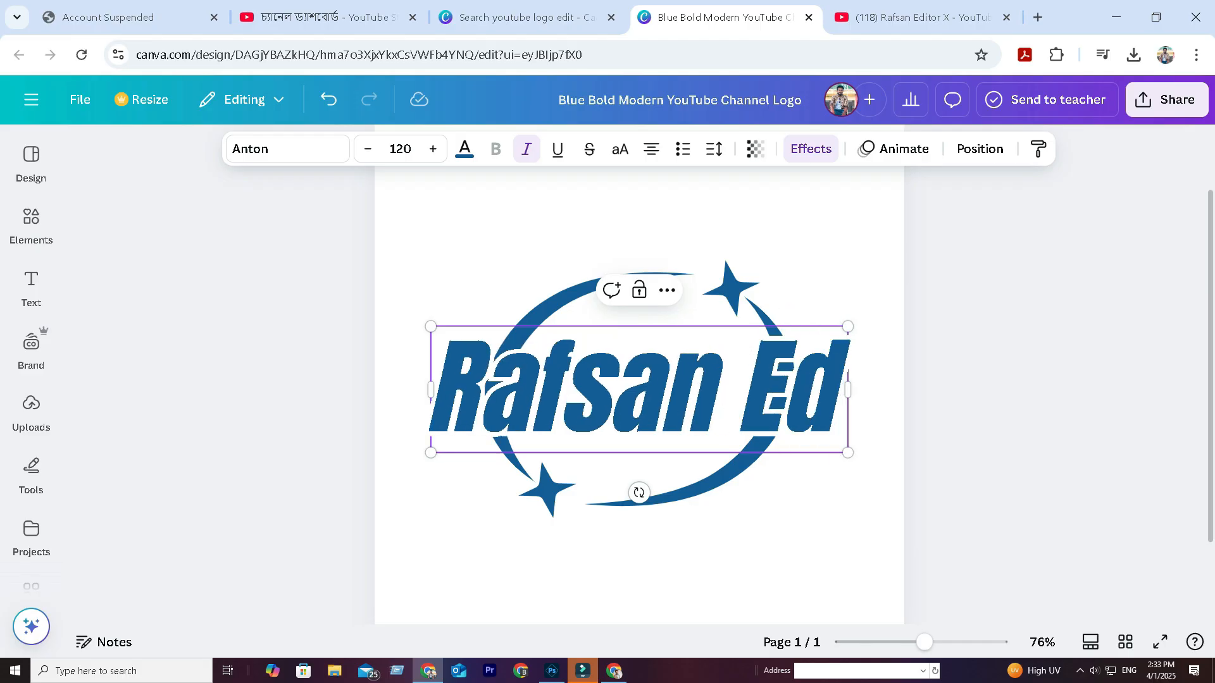
pyautogui.write('itor')
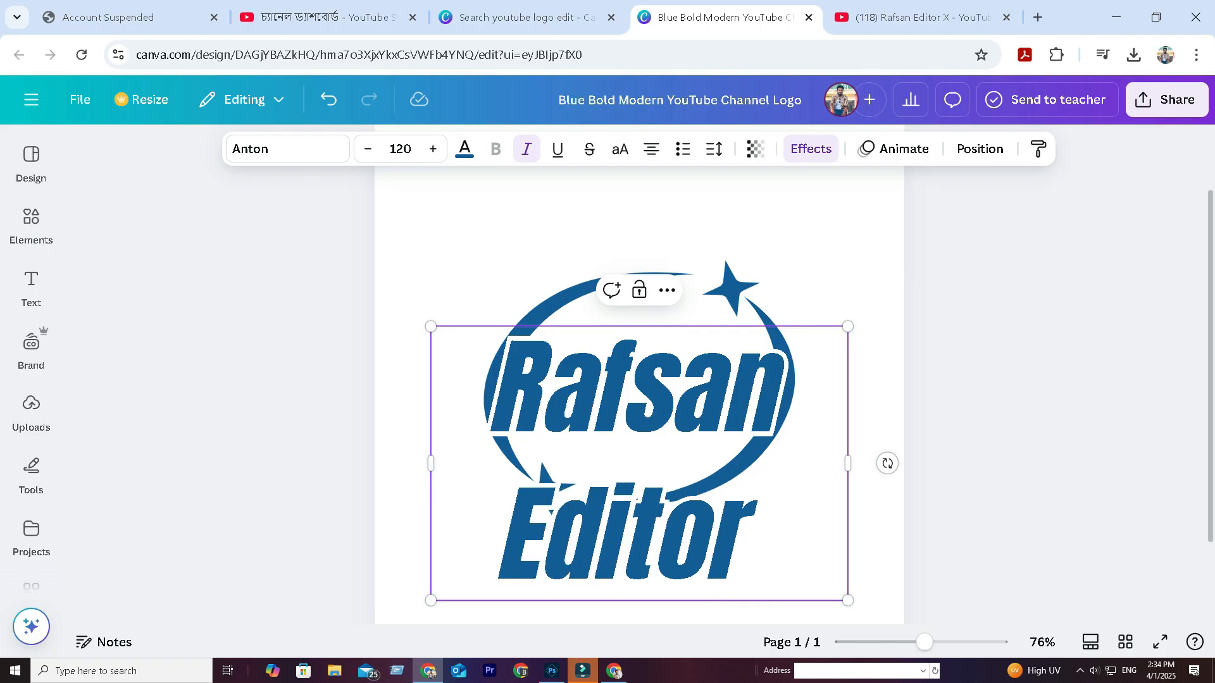
pyautogui.write(' X')
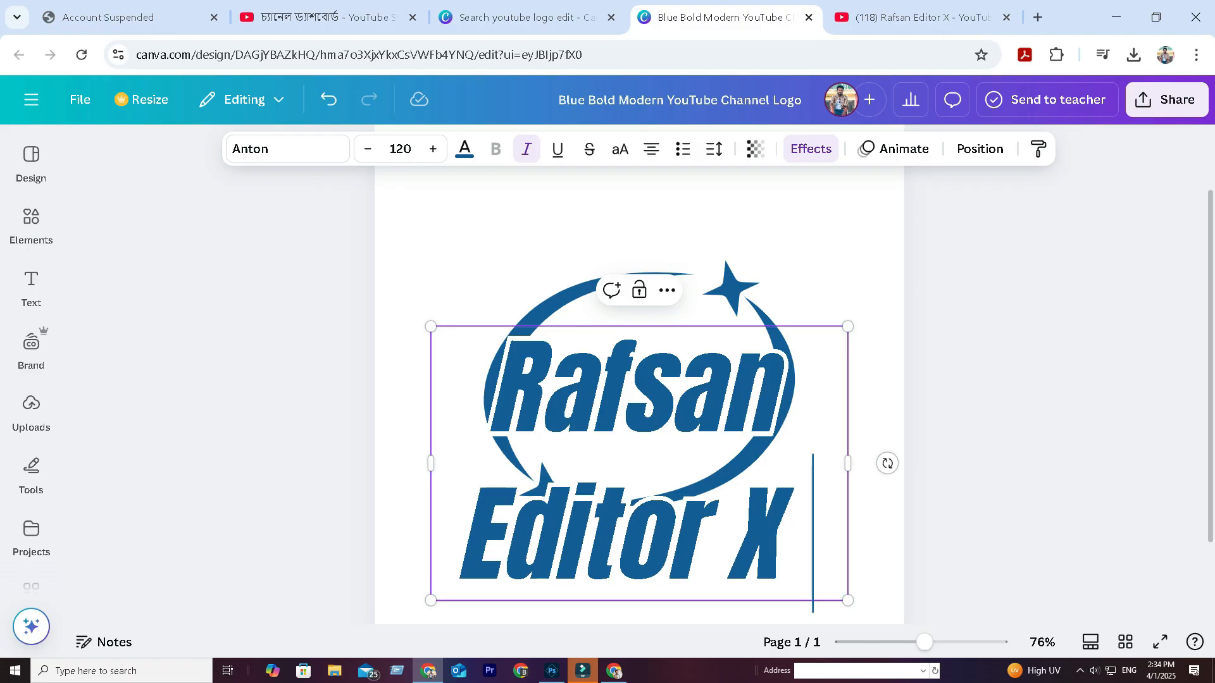
pyautogui.moveTo(848, 601); pyautogui.dragTo(700, 503)
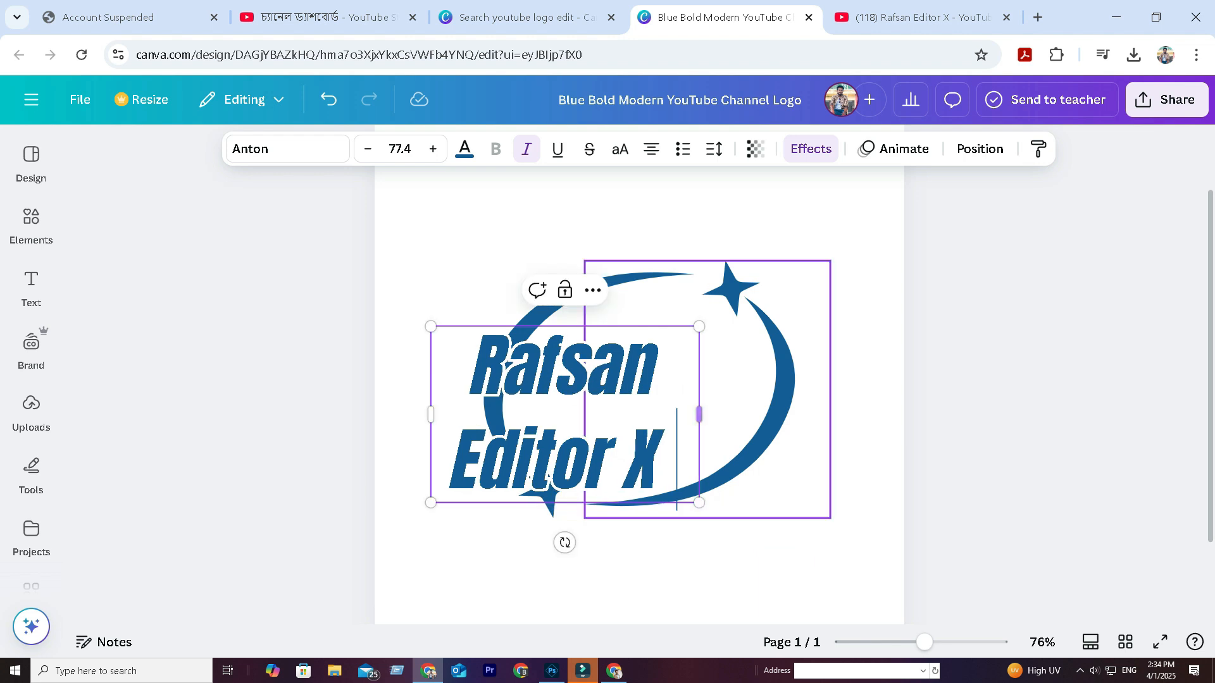
# Widen the "Rafsan Editor X" text box so the name fits on one line and place it across the oval
pyautogui.click(855, 436)
pyautogui.moveTo(563, 411); pyautogui.dragTo(638, 386)
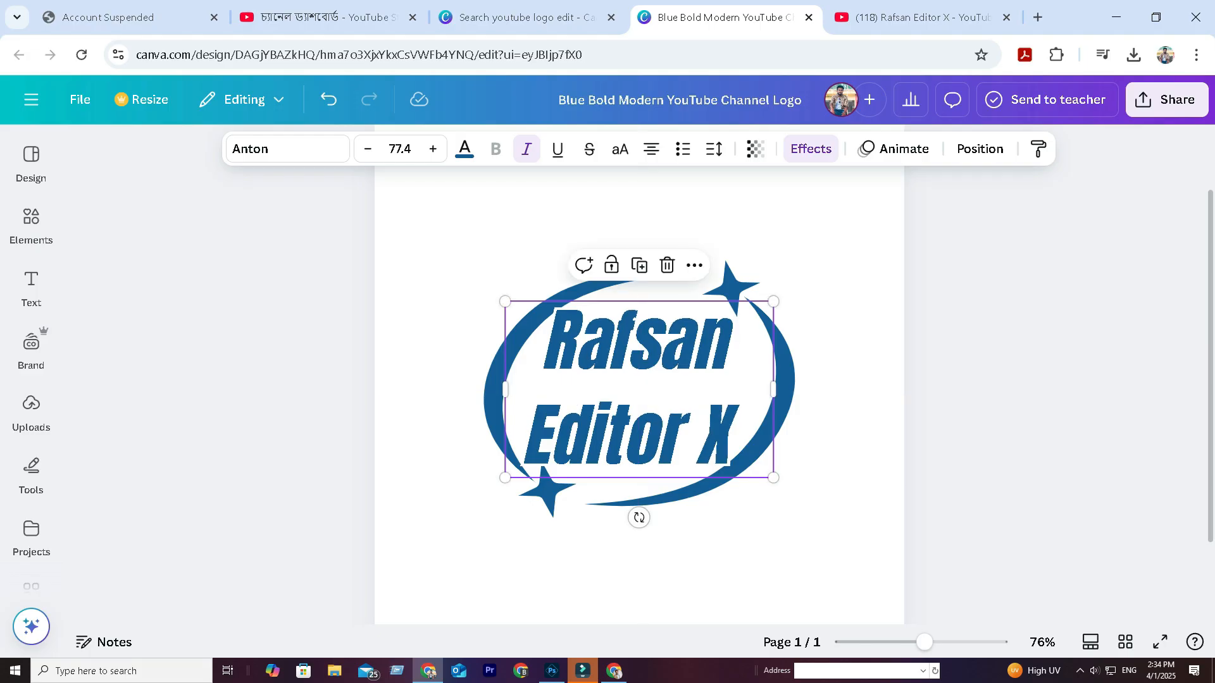
pyautogui.moveTo(773, 389); pyautogui.dragTo(918, 389)
pyautogui.moveTo(728, 343); pyautogui.dragTo(650, 381)
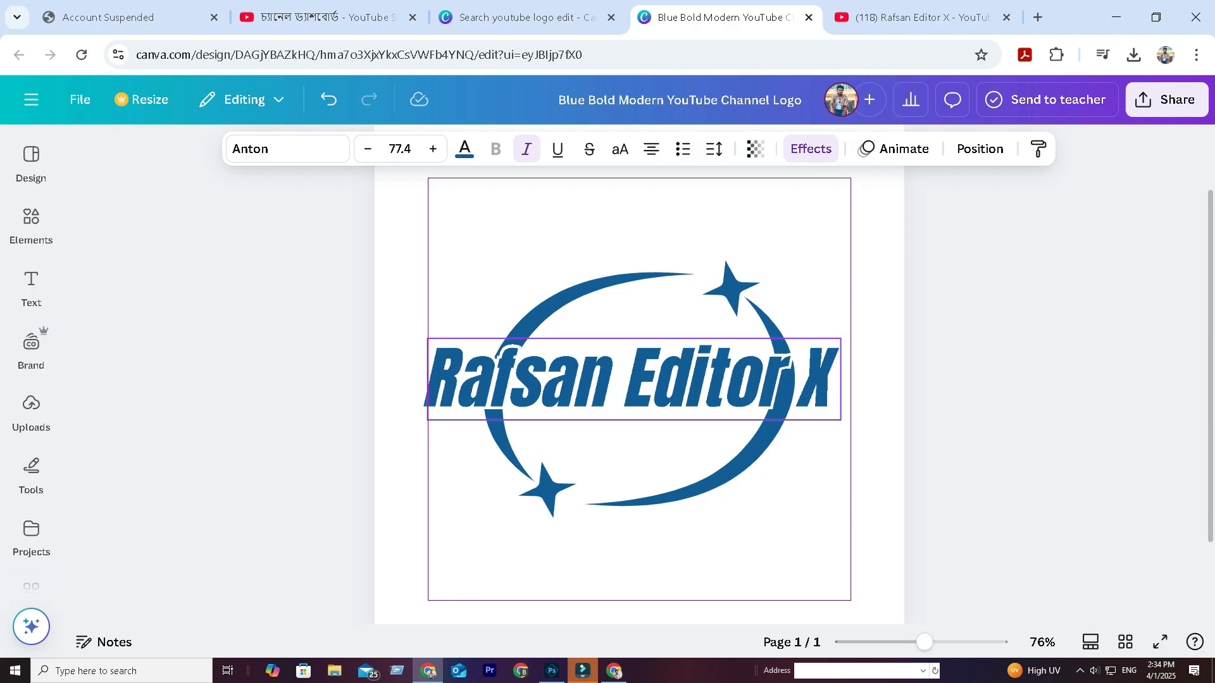
# Scale the "Rafsan Editor X" text down to font size 71 and move it back over the middle of the oval
pyautogui.moveTo(426, 339); pyautogui.dragTo(462, 345)
pyautogui.moveTo(651, 383); pyautogui.dragTo(638, 372)
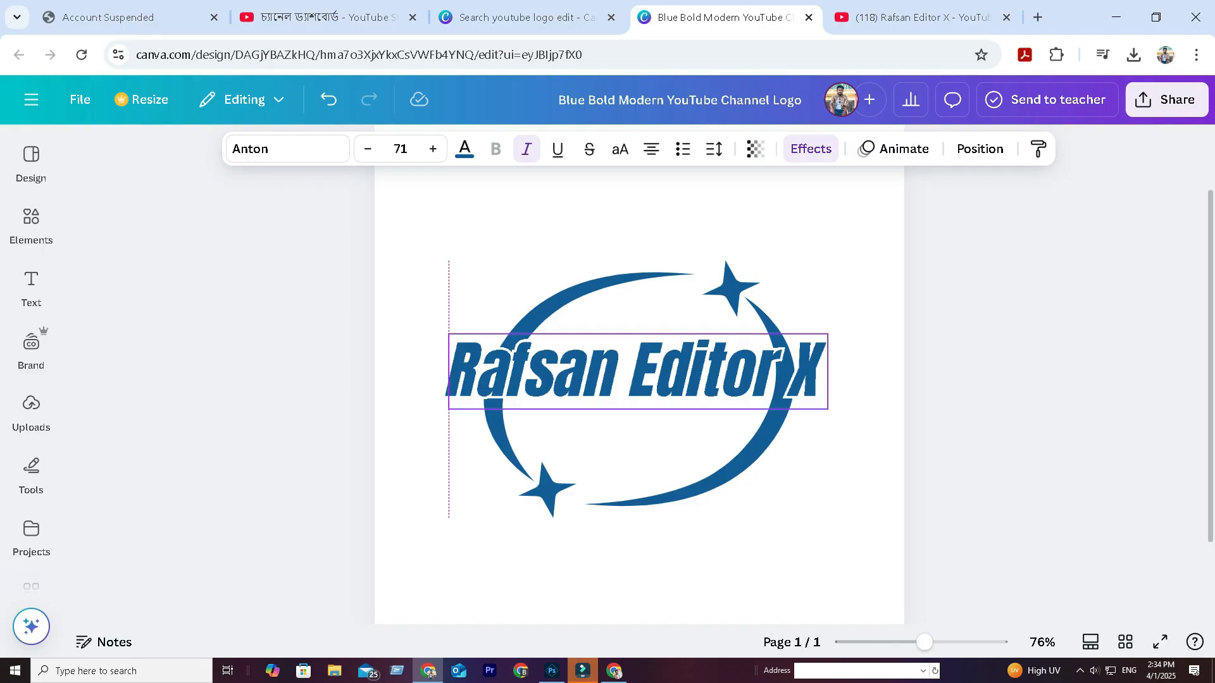
pyautogui.moveTo(638, 372); pyautogui.dragTo(631, 375)
# Nudge the channel name down and slightly sideways until it sits centred between the two arcs
pyautogui.press('Down')
pyautogui.press('Down')
pyautogui.press('Down')
pyautogui.press('Down')
pyautogui.press('Down')
pyautogui.press('Down')
pyautogui.press('Down')
pyautogui.press('Down')
pyautogui.press('Down')
pyautogui.press('Down')
pyautogui.press('Down')
pyautogui.press('Down')
pyautogui.press('Down')
pyautogui.press('Down')
pyautogui.press('Down')
pyautogui.press('Down')
pyautogui.press('Down')
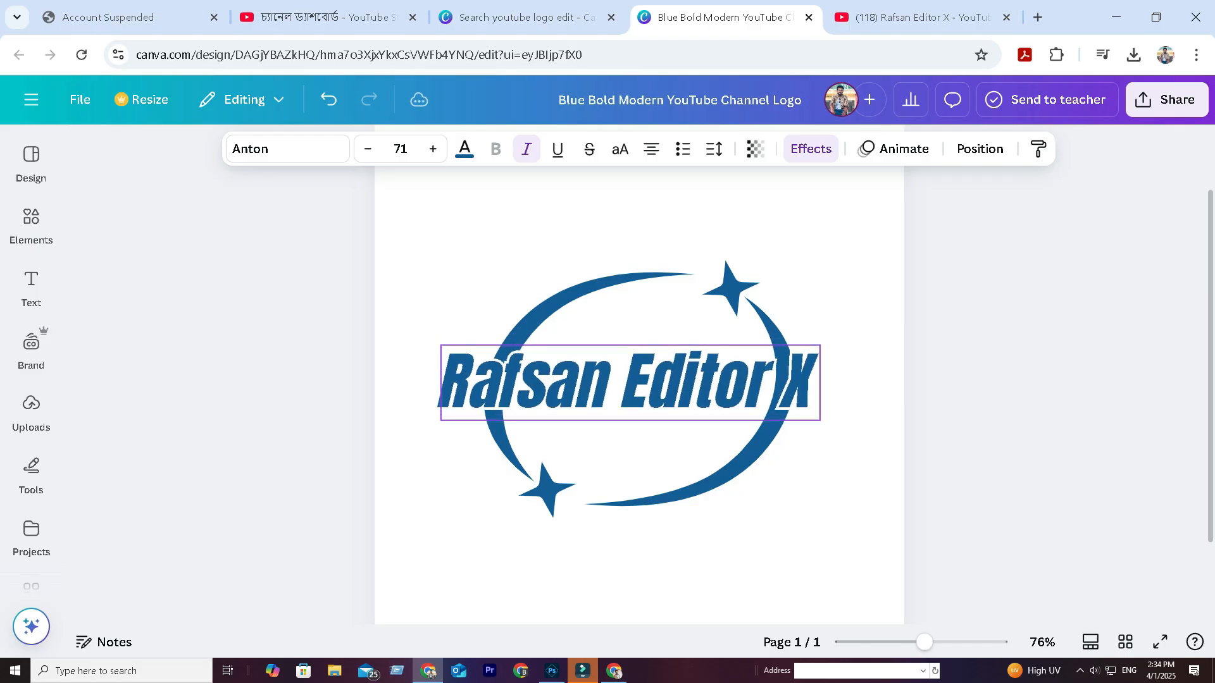
pyautogui.press('Right')
pyautogui.press('Right')
pyautogui.press('Right')
pyautogui.press('Right')
pyautogui.press('Right')
pyautogui.press('Right')
pyautogui.press('Right')
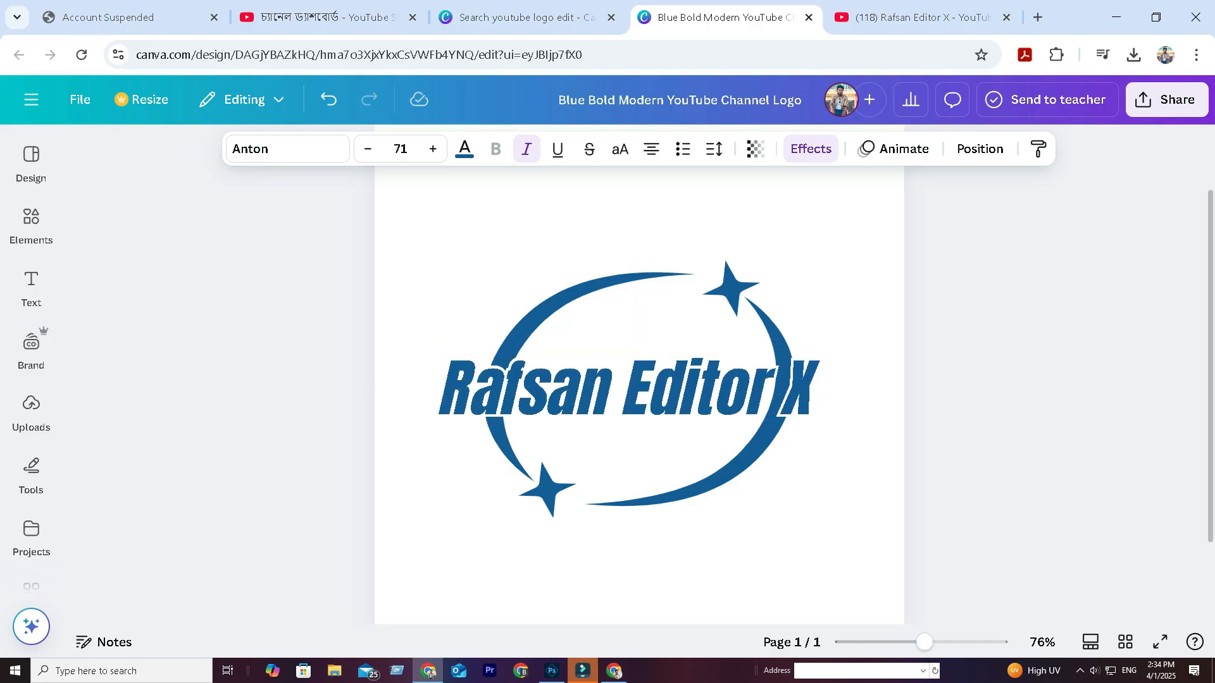
pyautogui.press('Right')
pyautogui.press('Right')
pyautogui.press('Right')
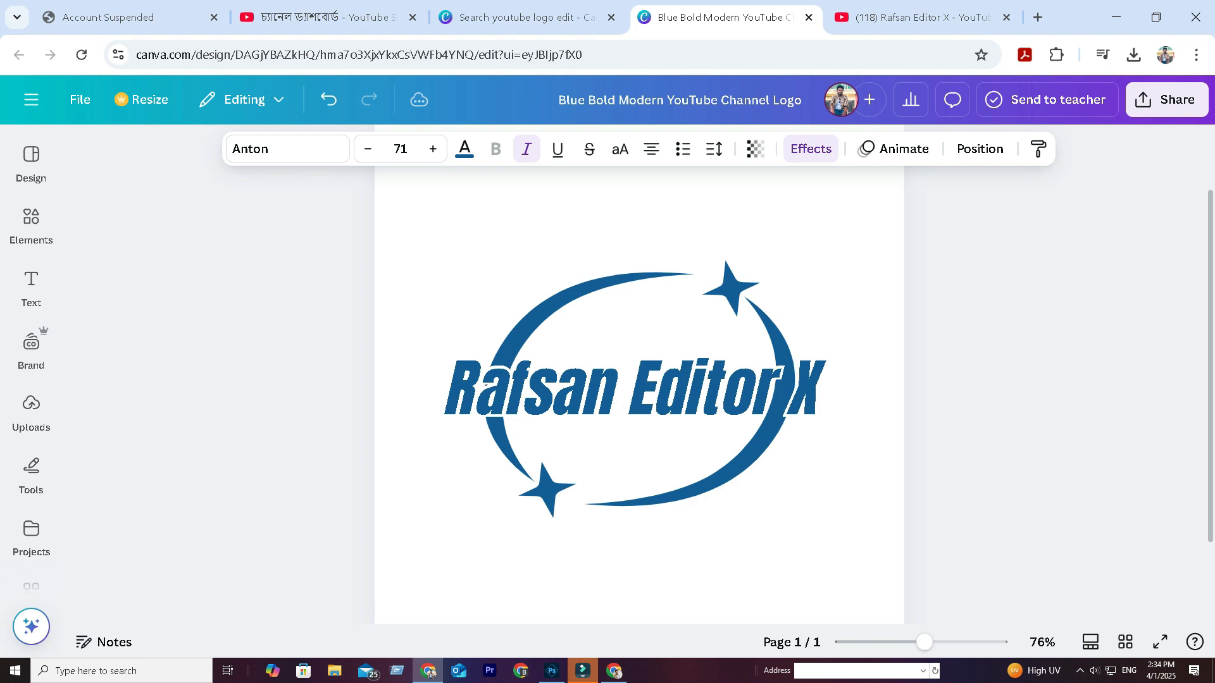
pyautogui.press('Right')
pyautogui.press('Right')
pyautogui.press('Right')
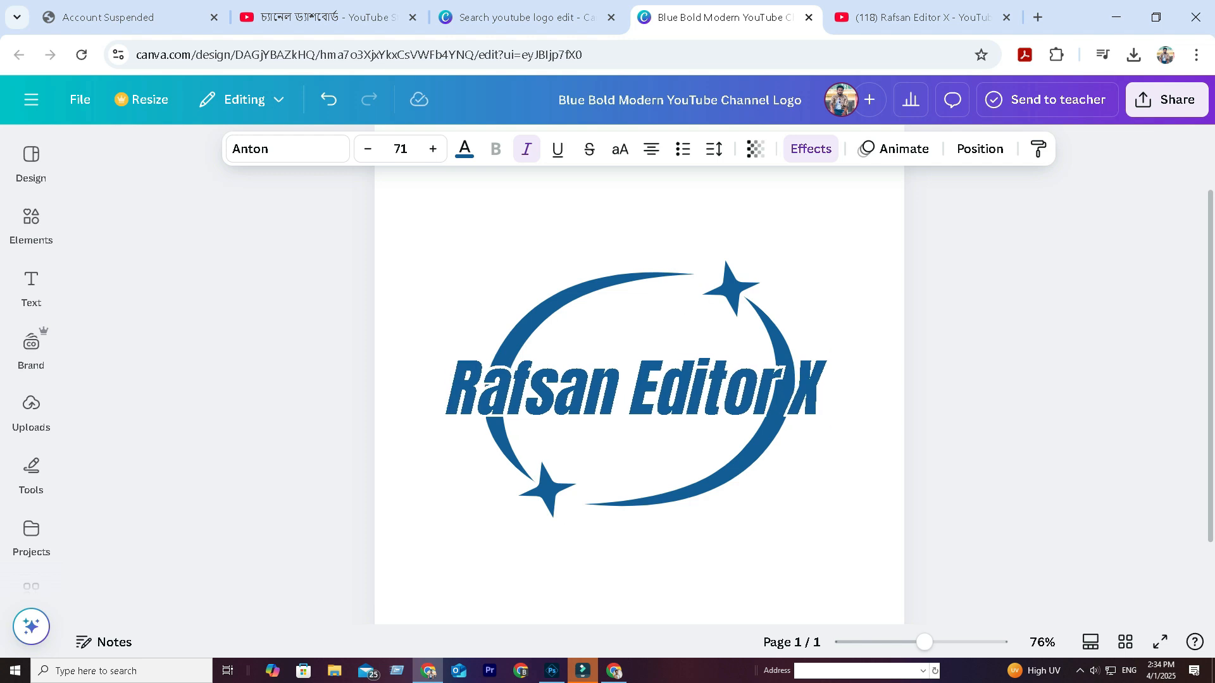
pyautogui.press('Left')
pyautogui.press('Left')
pyautogui.press('Left')
pyautogui.press('Left')
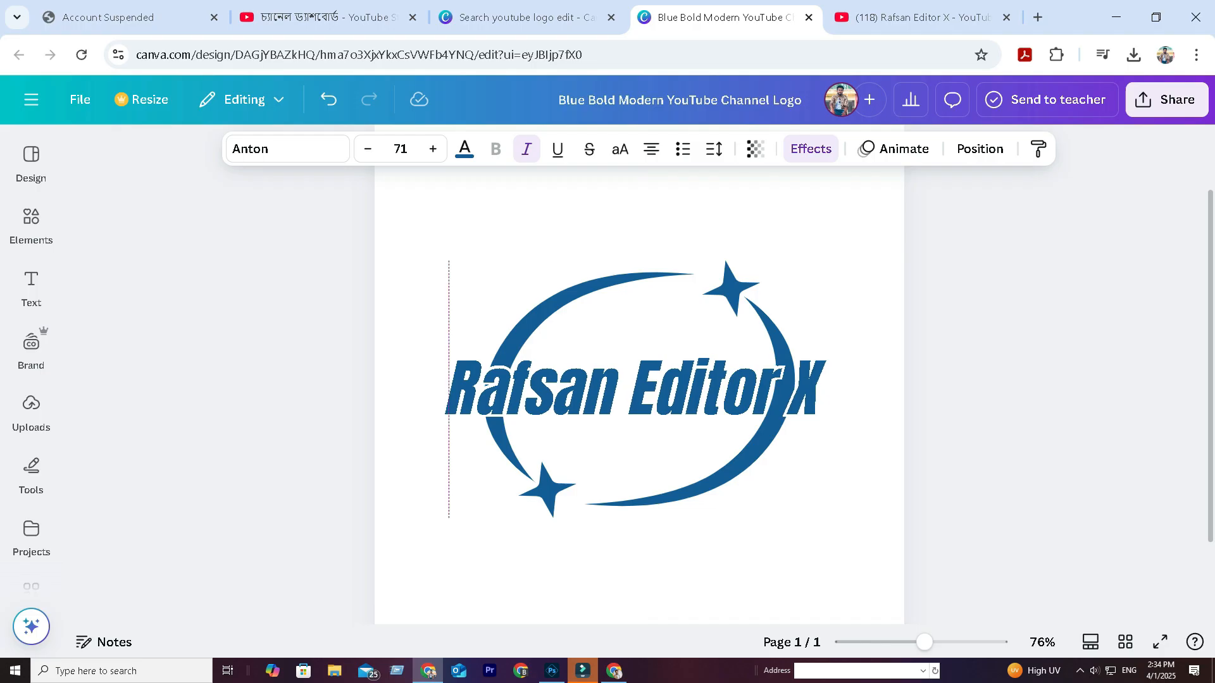
pyautogui.press('Left')
pyautogui.press('Left')
pyautogui.press('Left')
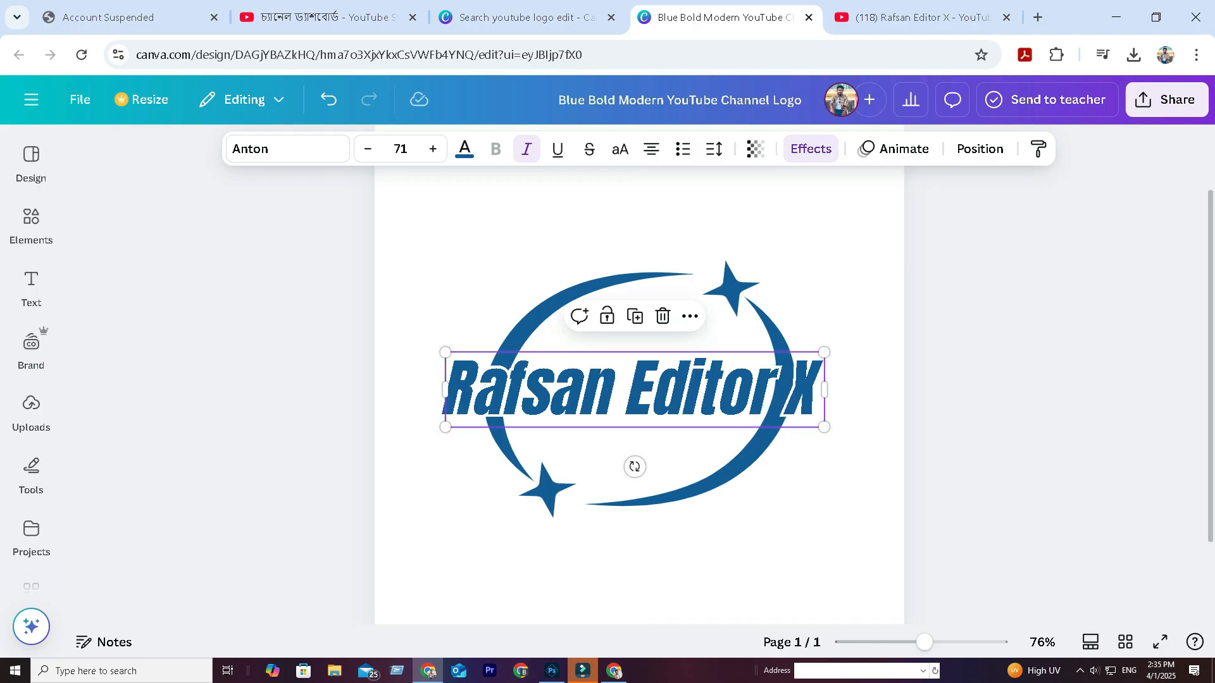
pyautogui.click(686, 387)
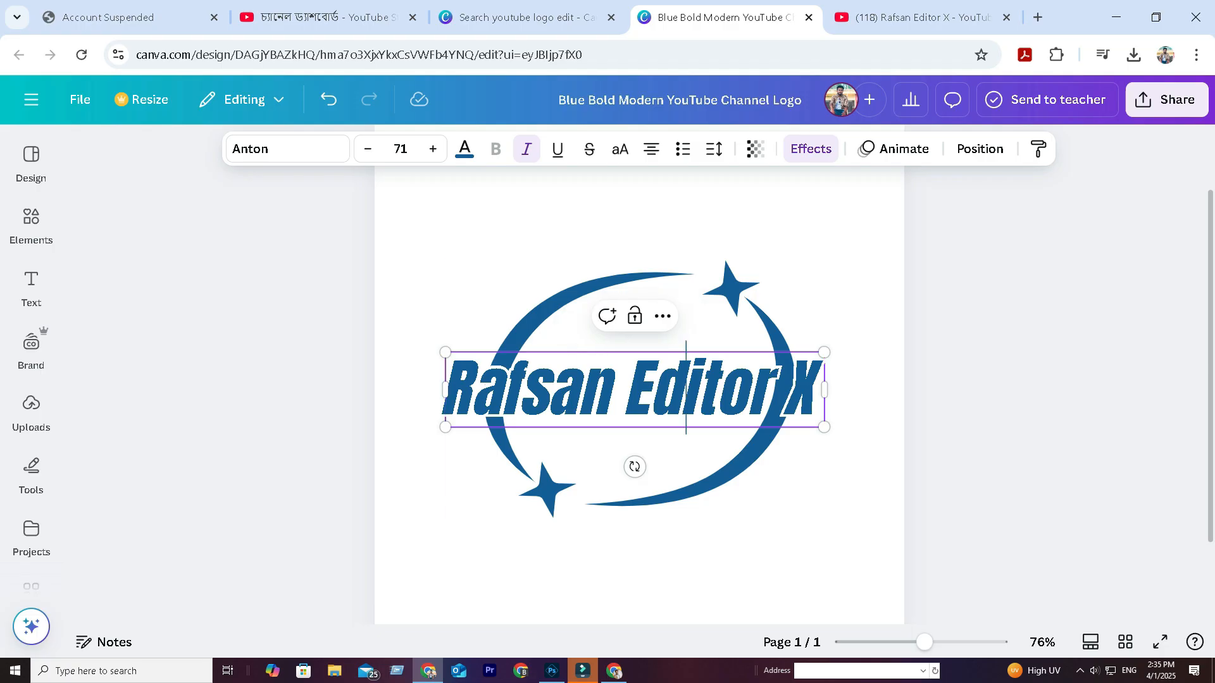
pyautogui.press('Escape')
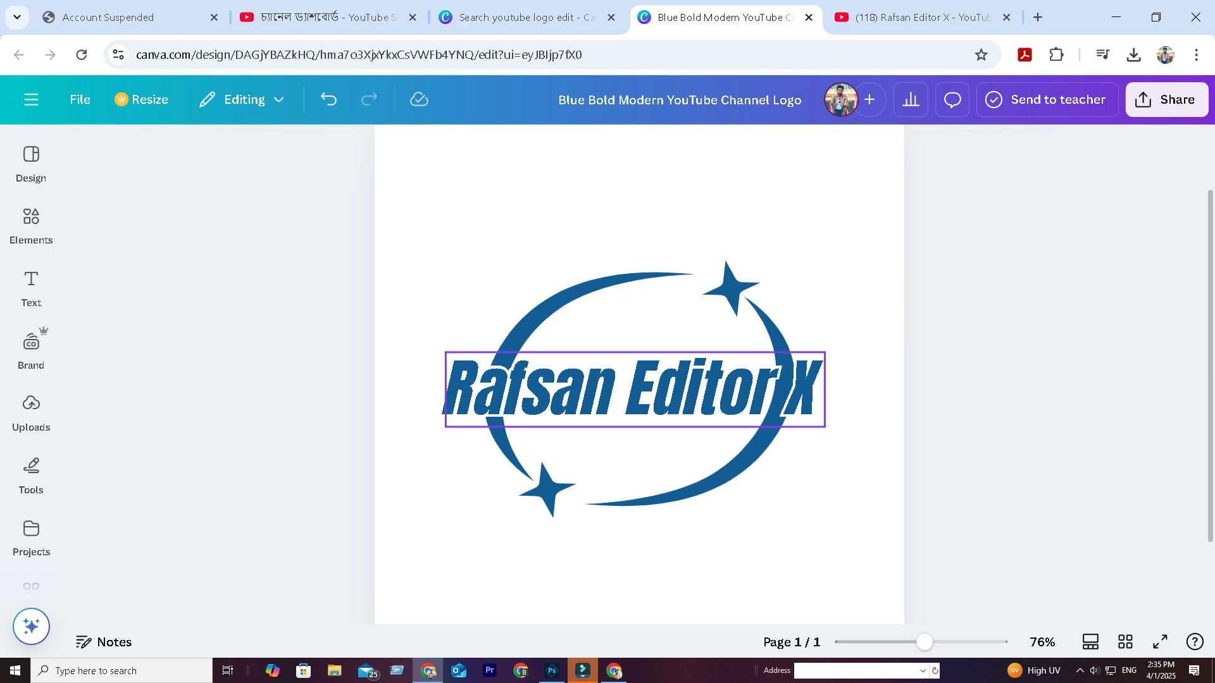
# Apply the Lift text effect to "Rafsan Editor X" with an intensity of 100
pyautogui.click(634, 389)
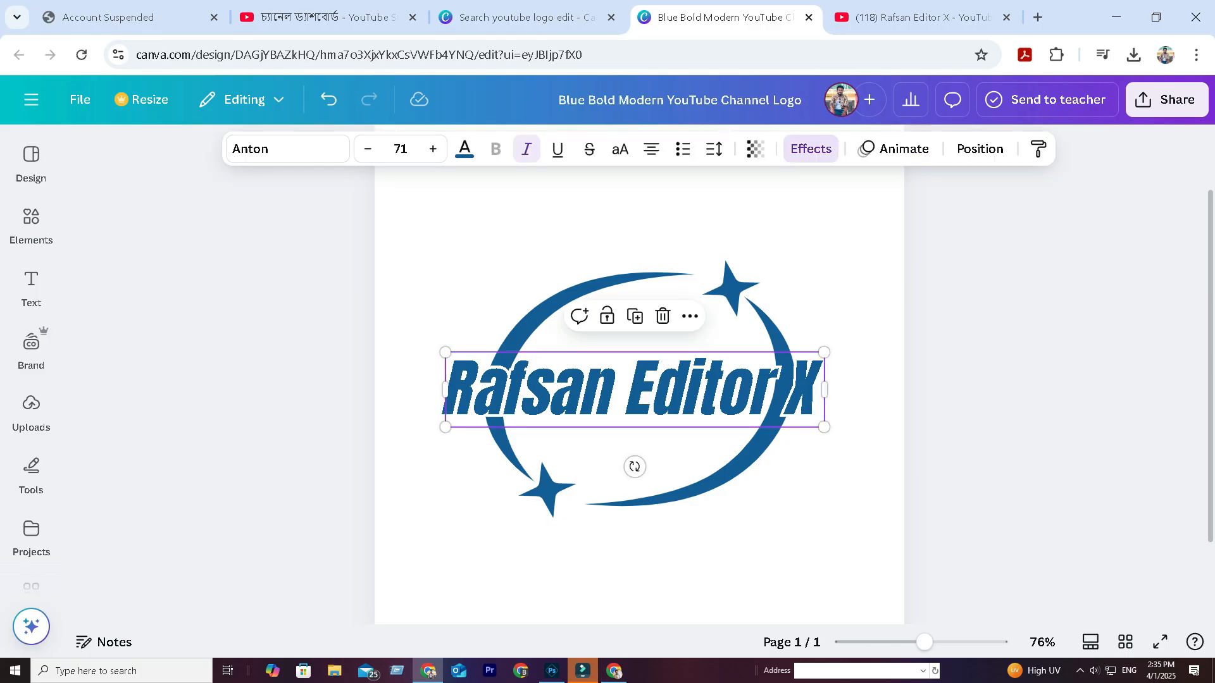
pyautogui.click(810, 149)
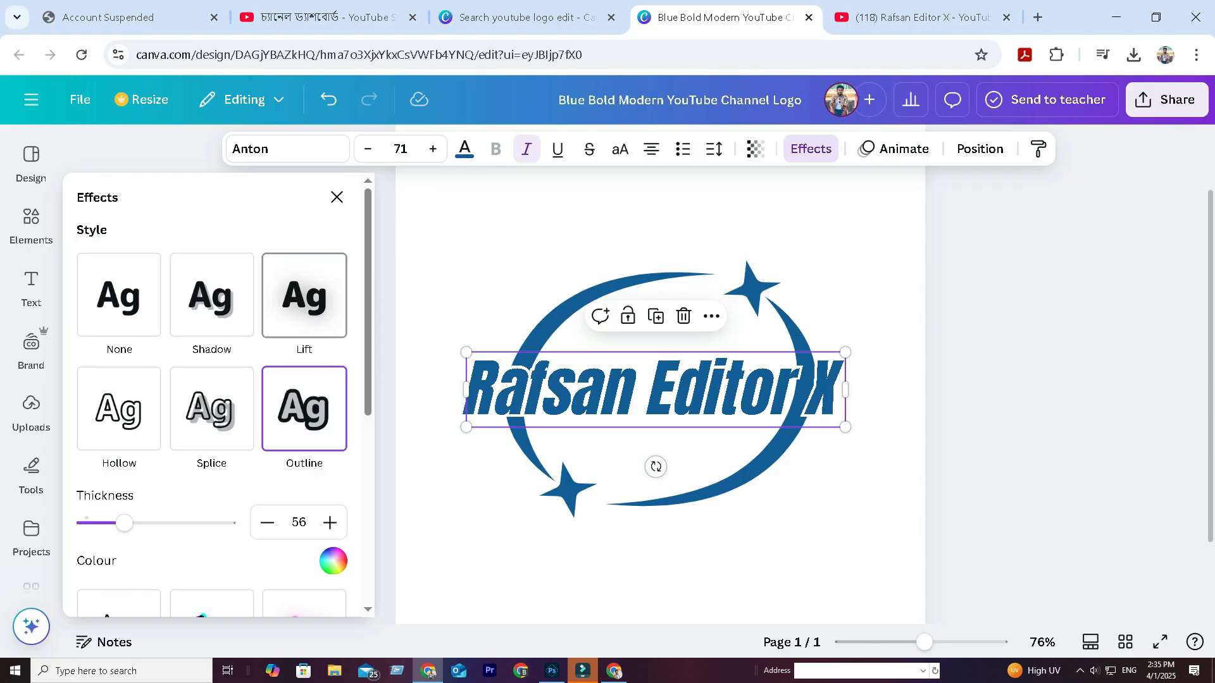
pyautogui.click(304, 295)
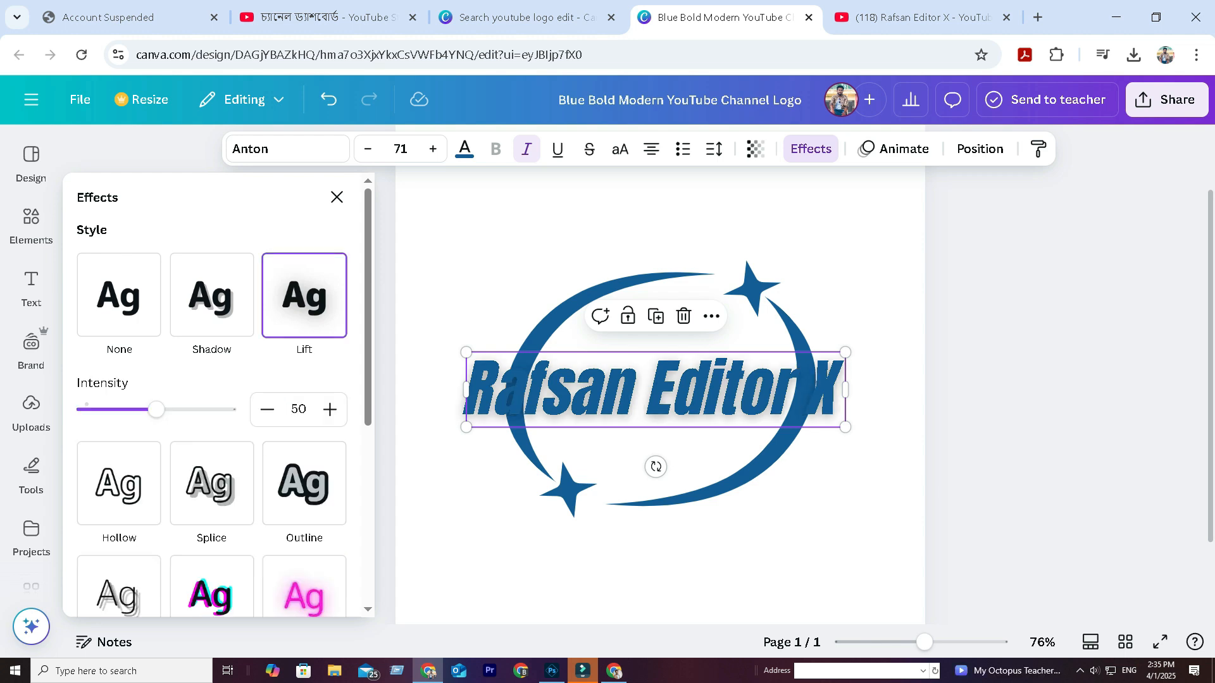
pyautogui.moveTo(157, 410); pyautogui.dragTo(228, 410)
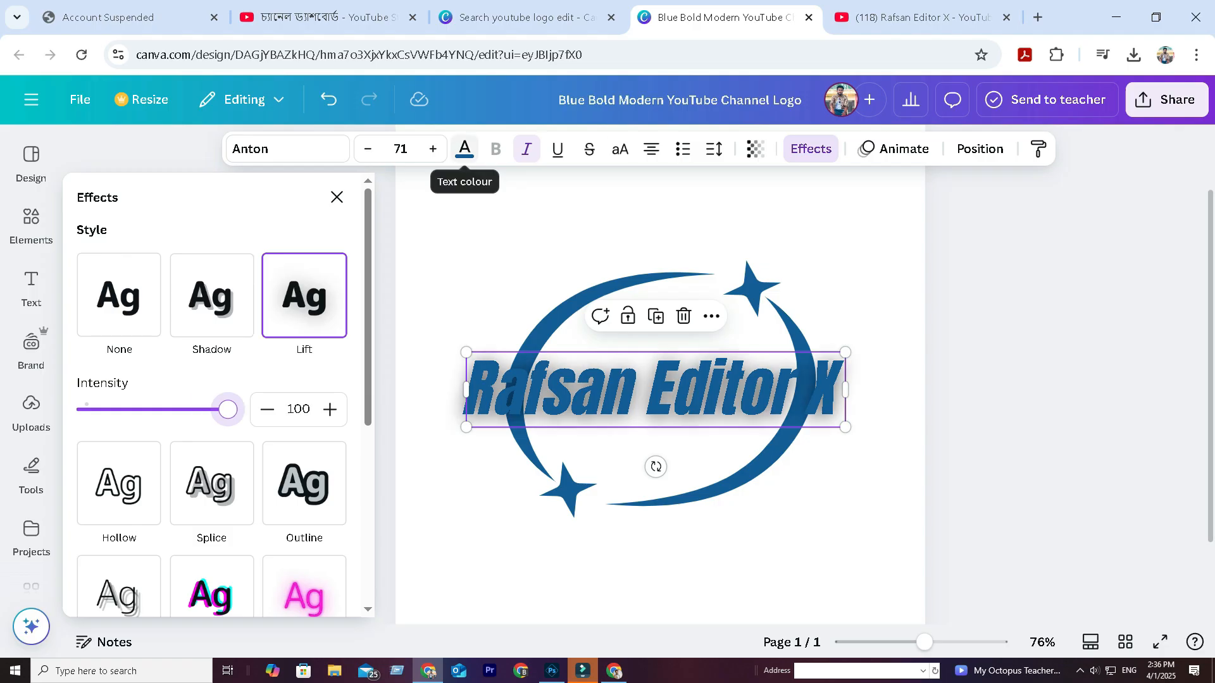
# Change the "Rafsan Editor X" text colour to the custom yellow-green #E3FF00
pyautogui.click(465, 148)
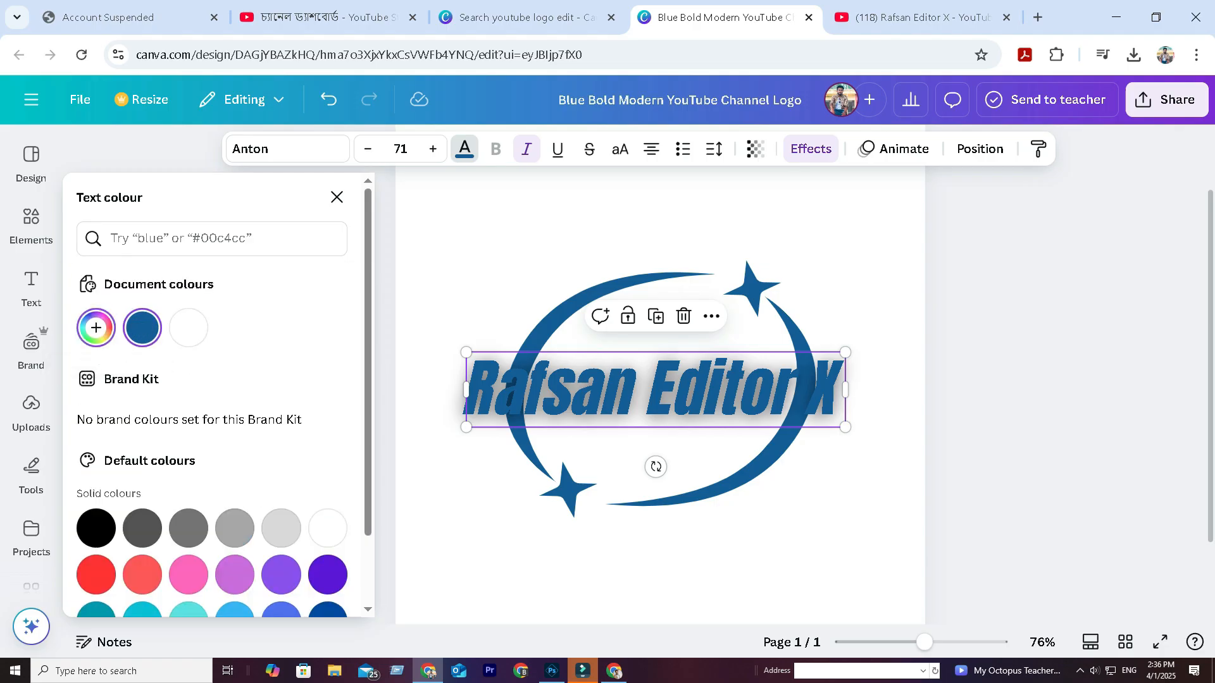
pyautogui.click(96, 327)
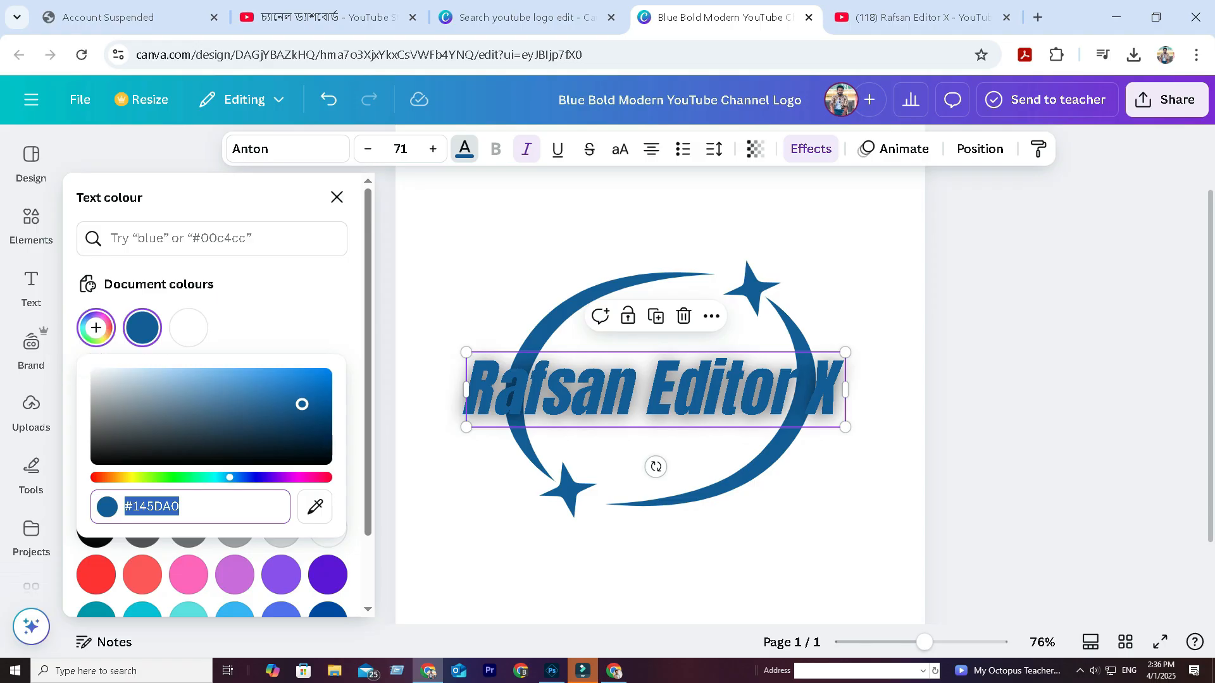
pyautogui.moveTo(301, 404); pyautogui.dragTo(323, 386)
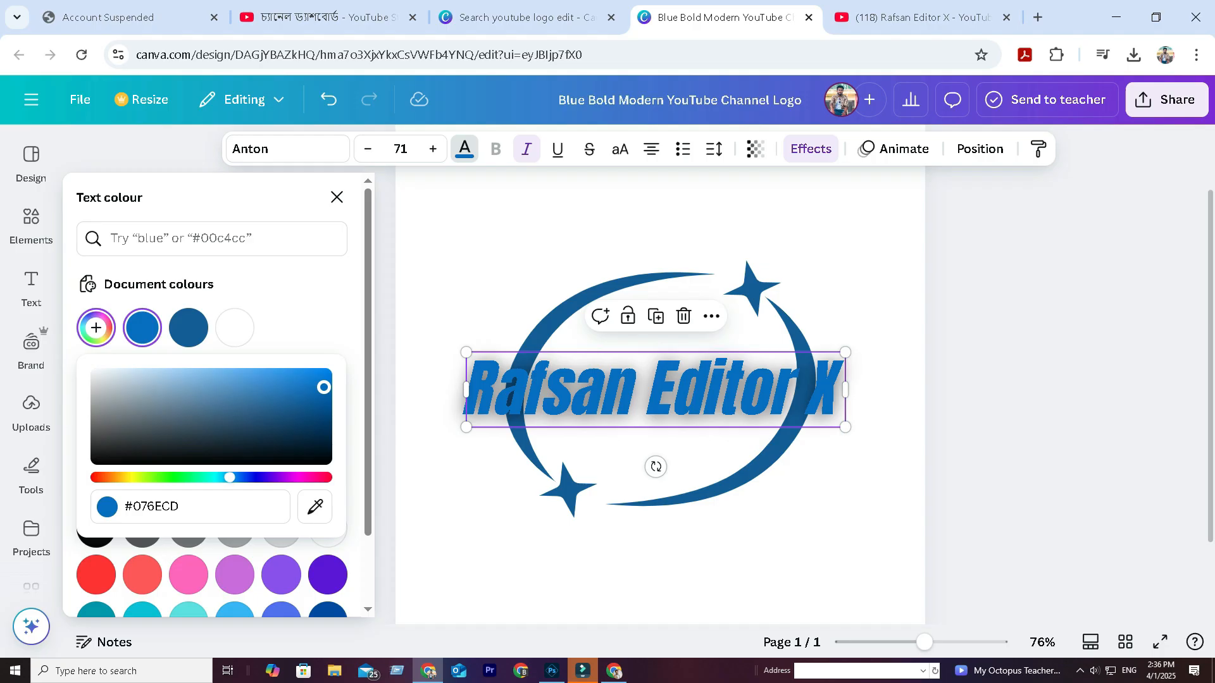
pyautogui.moveTo(230, 477); pyautogui.dragTo(125, 477)
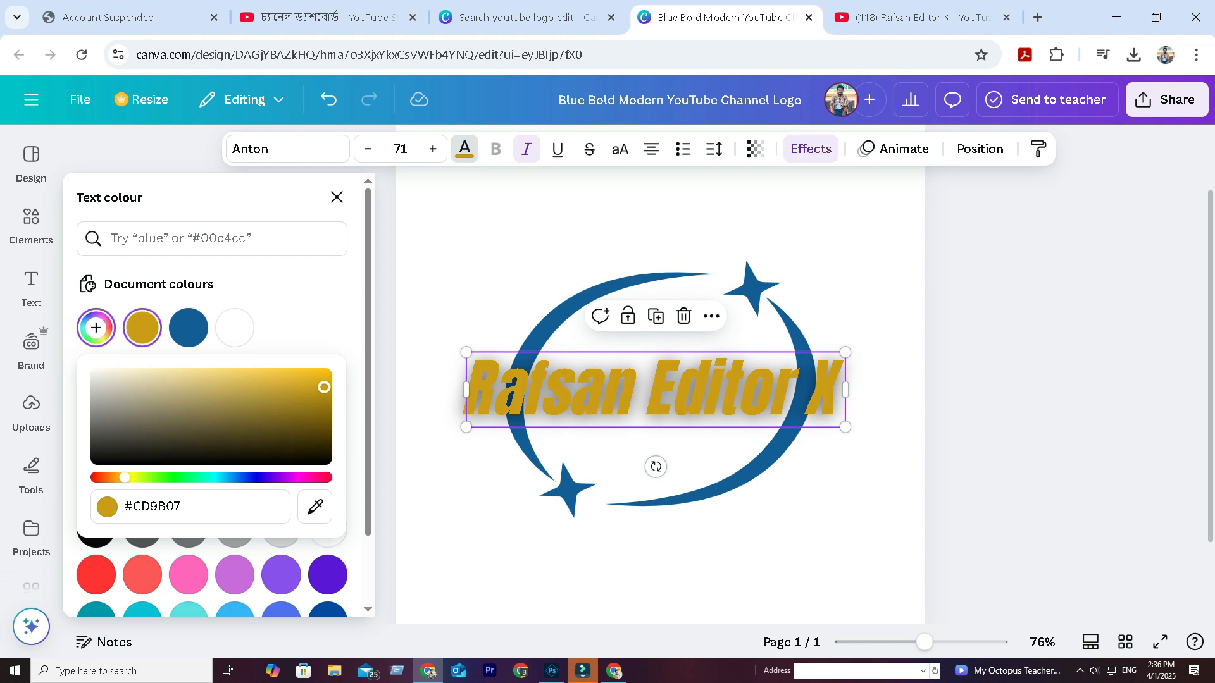
pyautogui.moveTo(324, 386); pyautogui.dragTo(327, 373)
pyautogui.moveTo(125, 477)
pyautogui.mouseDown()
pyautogui.moveTo(135, 477)
pyautogui.moveTo(97, 477)
pyautogui.moveTo(139, 477)
pyautogui.mouseUp()
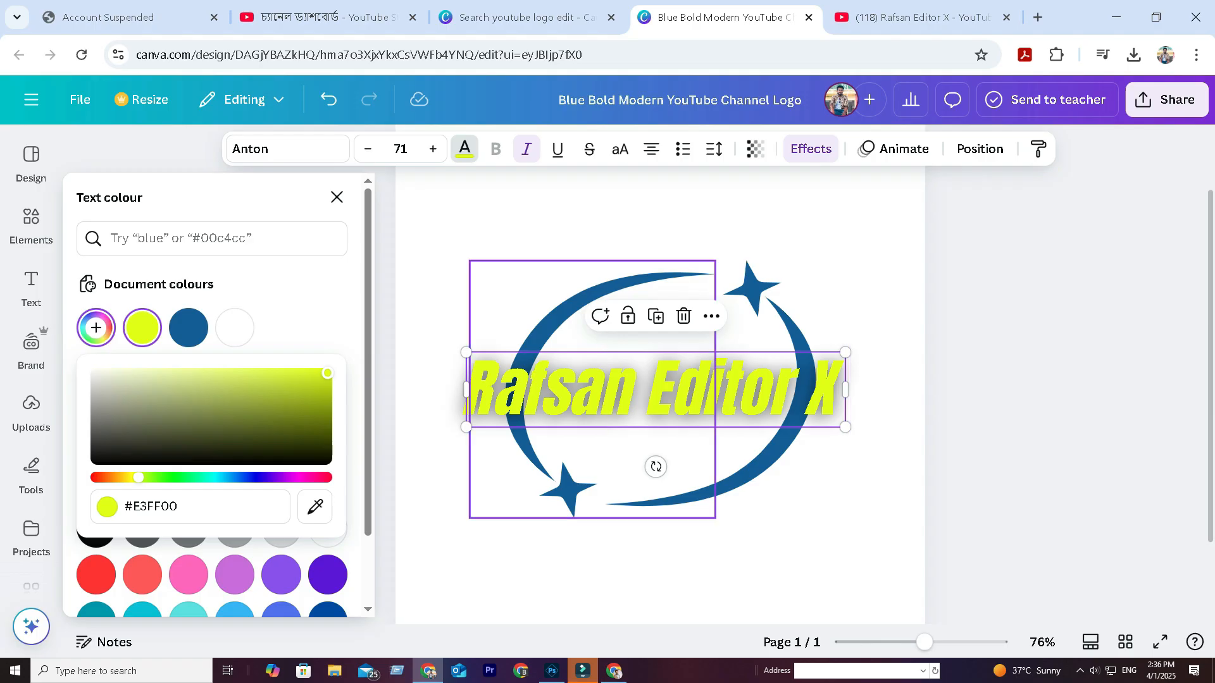
# Recolour both arc-and-star shapes to the custom red #FF0F00
pyautogui.click(567, 489)
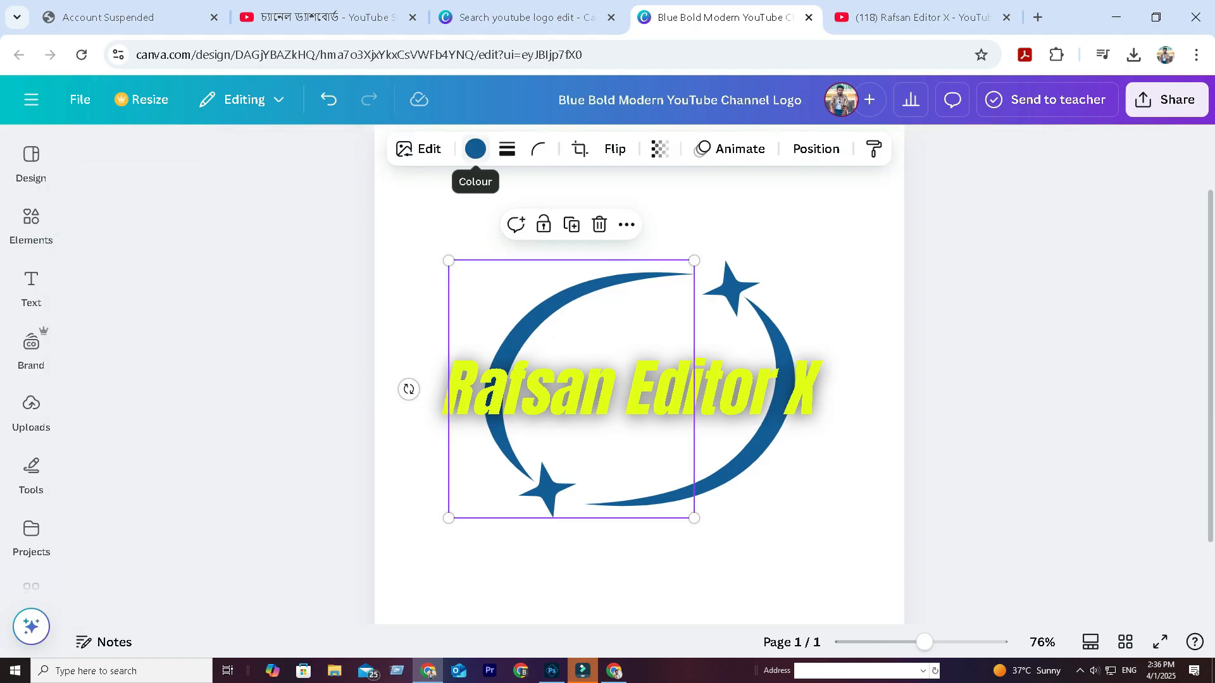
pyautogui.click(476, 150)
pyautogui.click(95, 286)
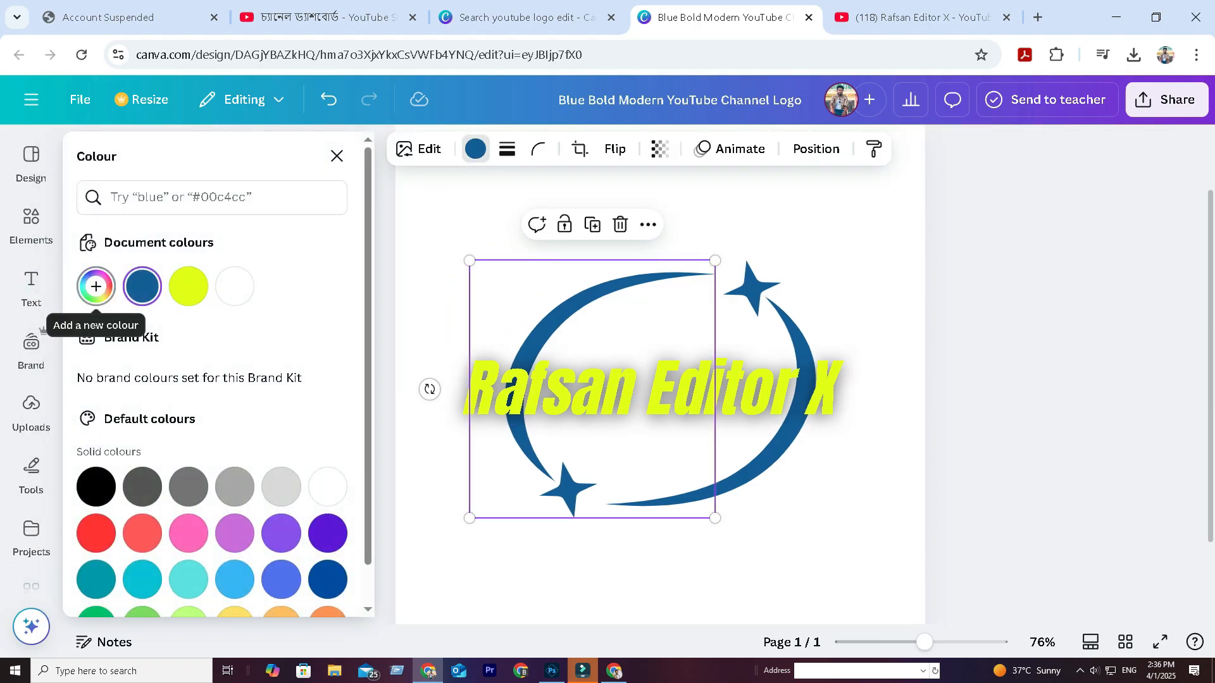
pyautogui.click(328, 331)
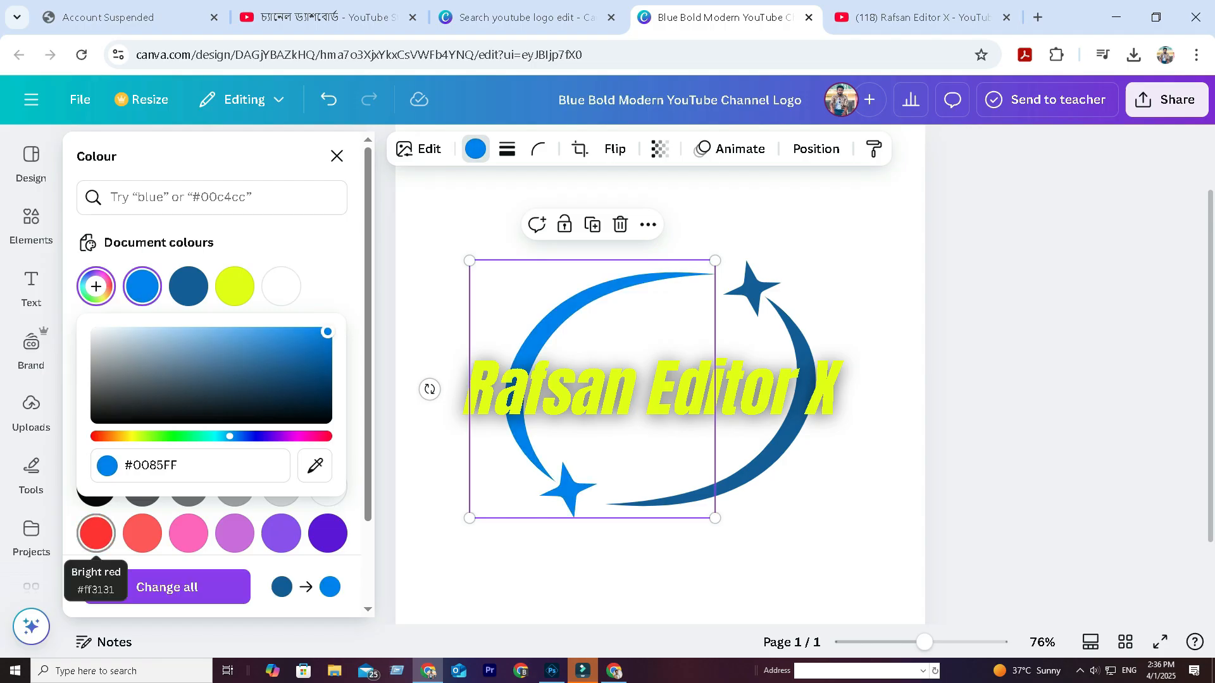
pyautogui.click(227, 436)
pyautogui.moveTo(226, 436); pyautogui.dragTo(98, 436)
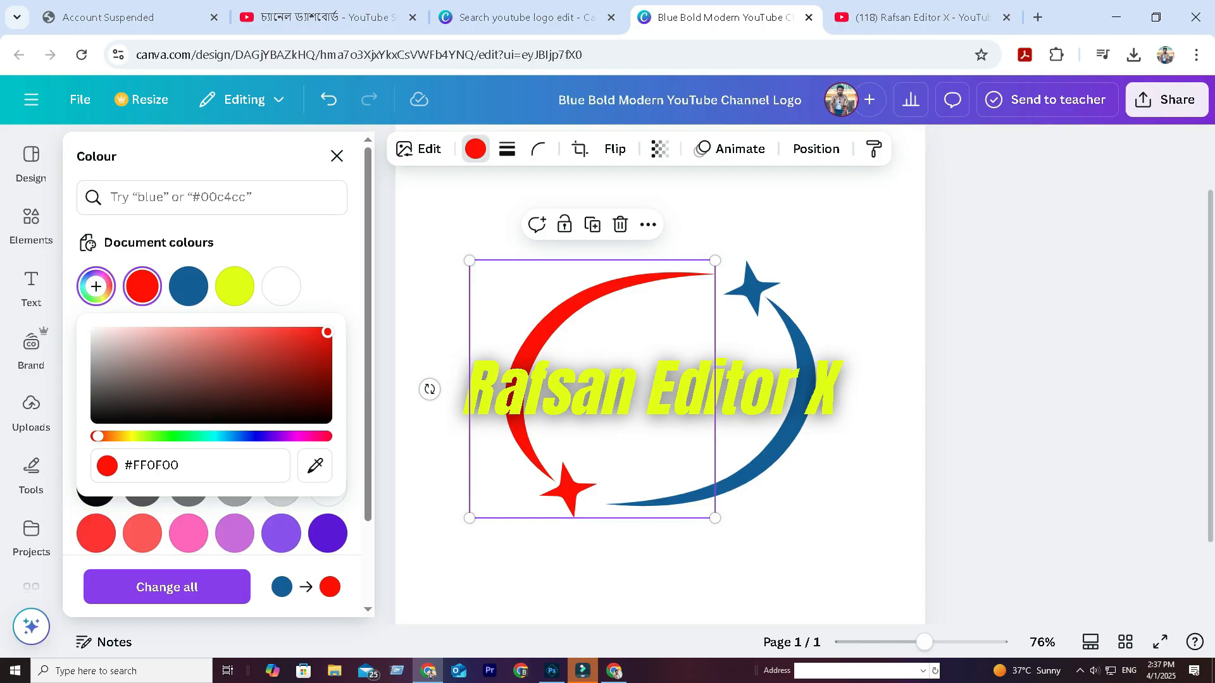
pyautogui.click(791, 456)
pyautogui.click(142, 286)
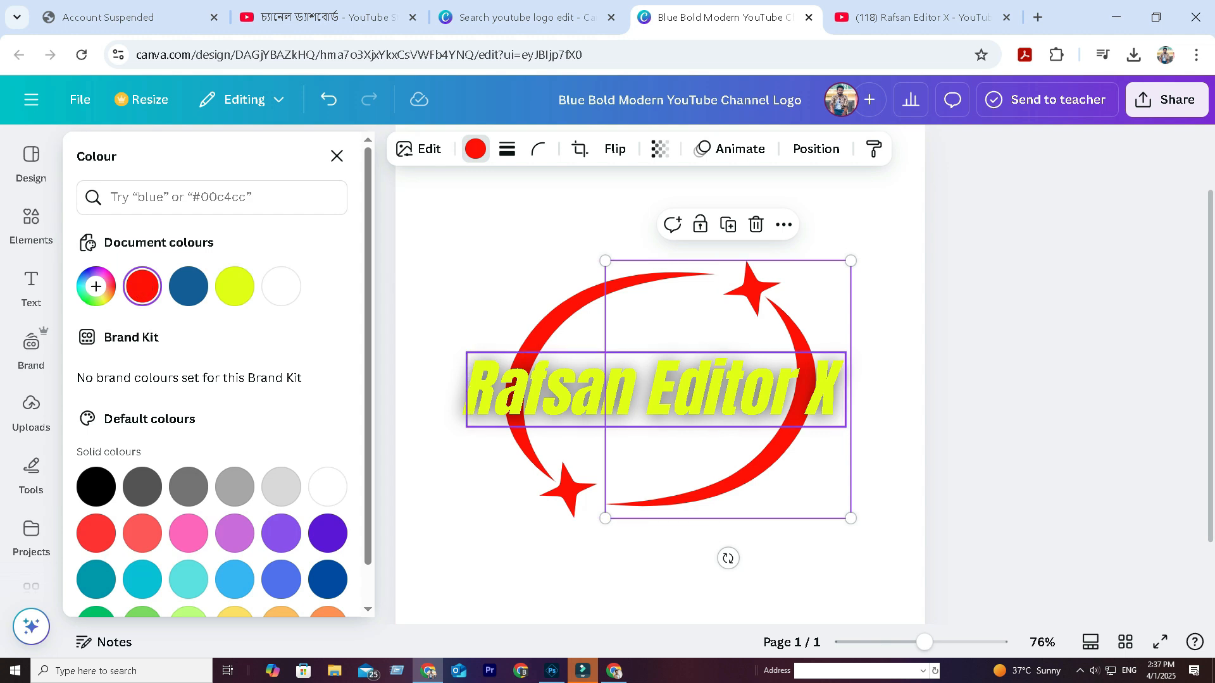
# Adjust the hue of the "Rafsan Editor X" text to the yellow #F2FF00
pyautogui.click(658, 389)
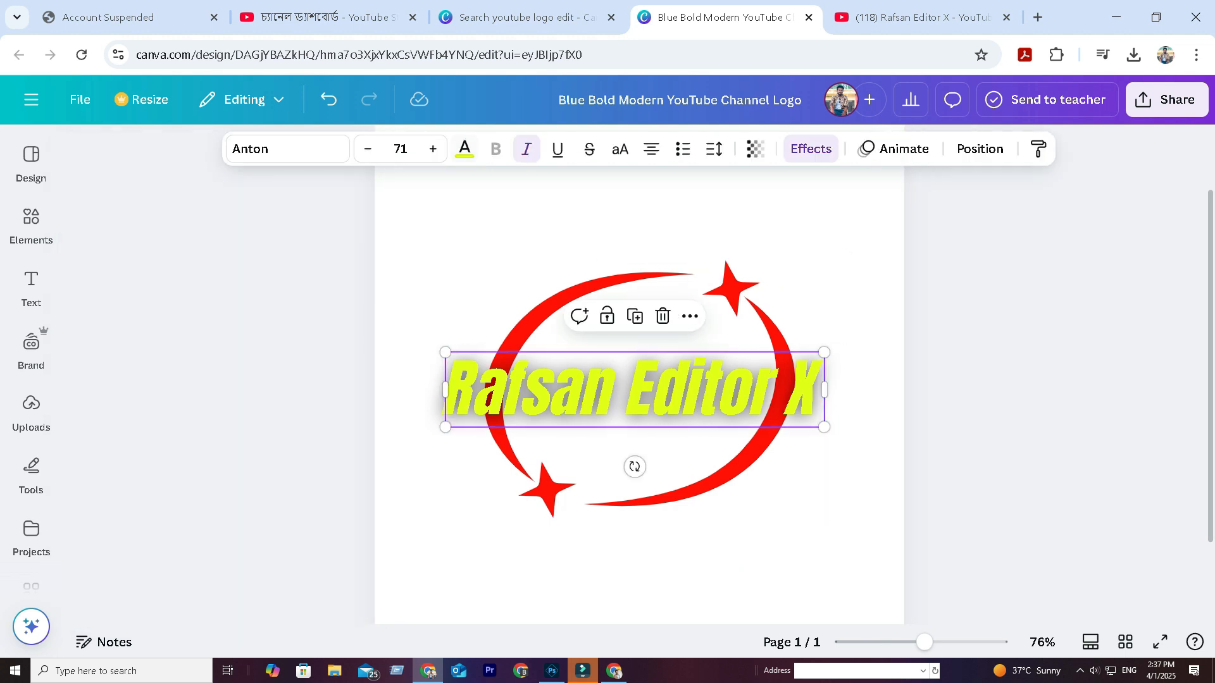
pyautogui.click(465, 148)
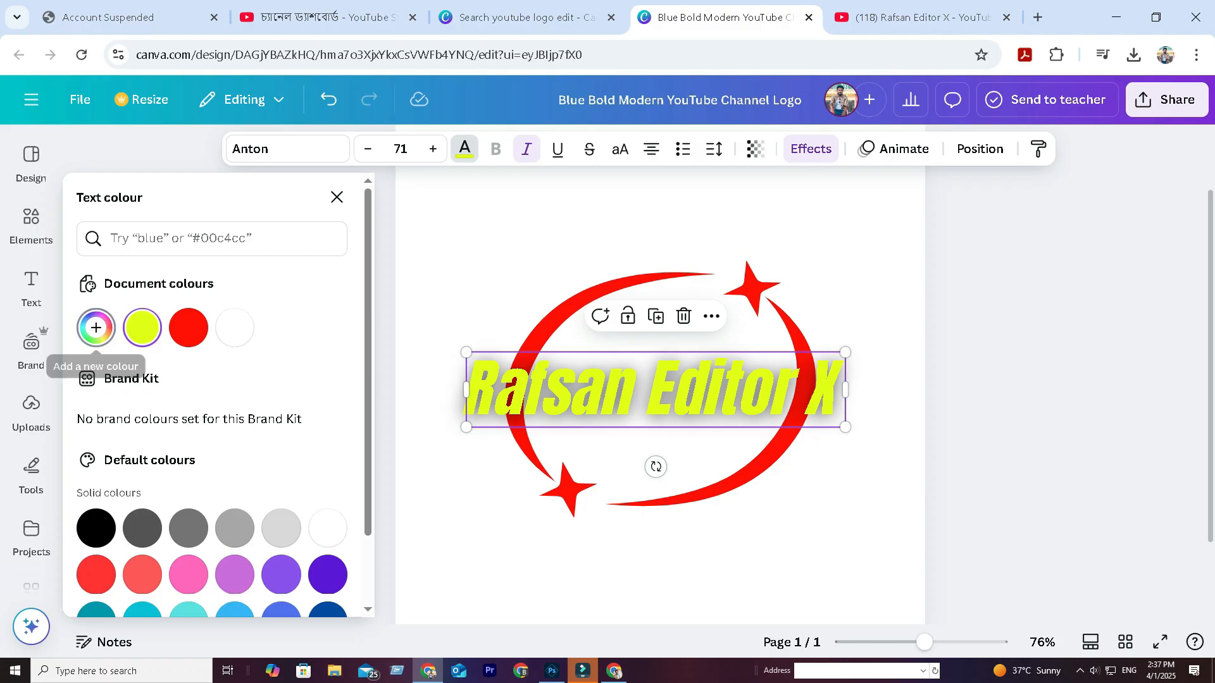
pyautogui.click(96, 327)
pyautogui.moveTo(139, 477); pyautogui.dragTo(133, 477)
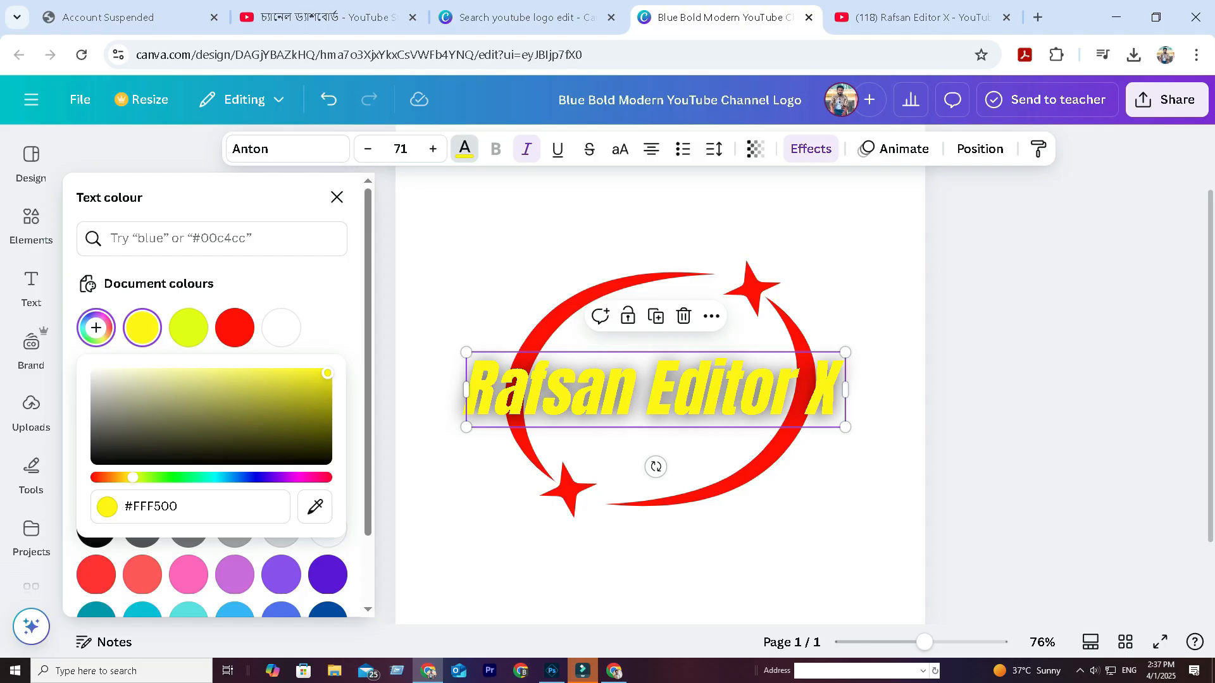
pyautogui.moveTo(133, 477); pyautogui.dragTo(134, 478)
pyautogui.moveTo(133, 477); pyautogui.dragTo(136, 478)
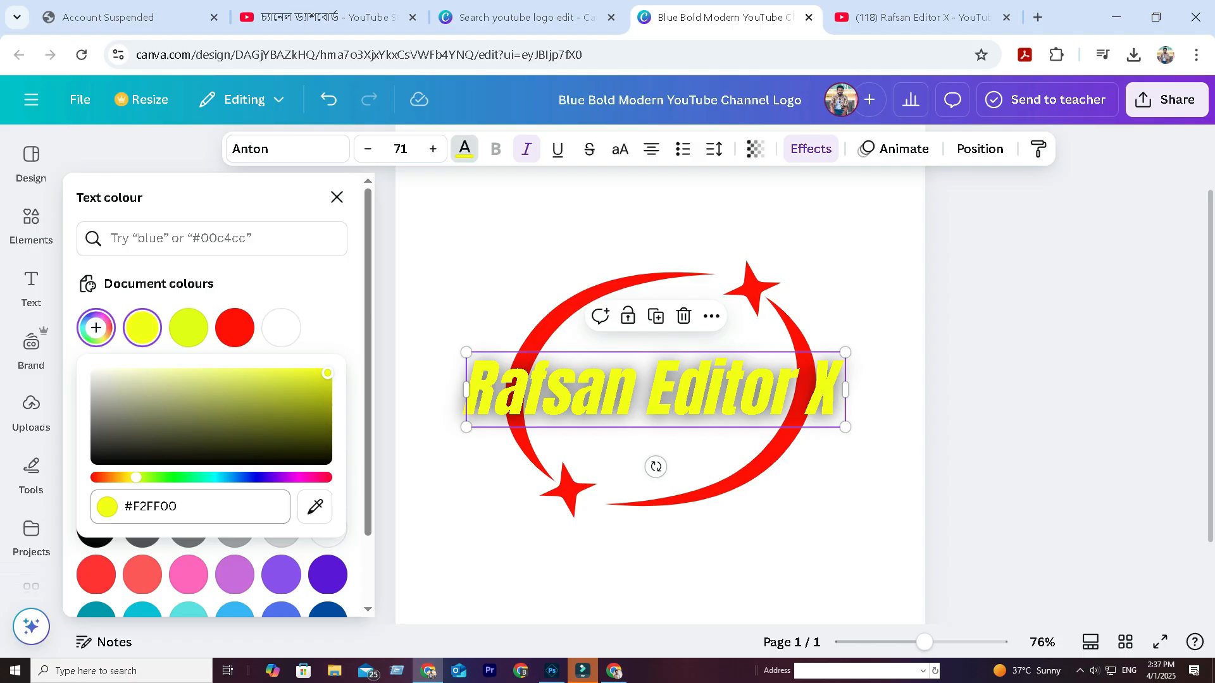
# Set the page background to the custom solid dark red-brown #380E0E
pyautogui.scroll(2, 655, 390)
pyautogui.scroll(-8, 656, 390)
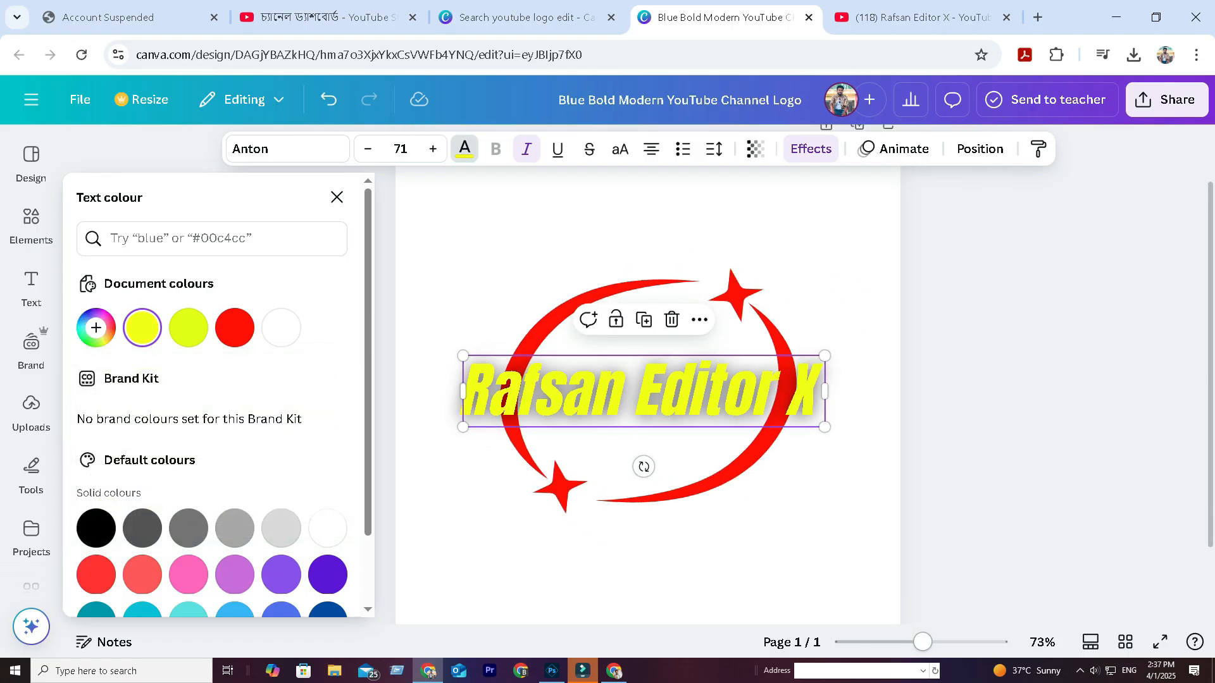
pyautogui.scroll(6, 655, 385)
pyautogui.scroll(-2, 655, 386)
pyautogui.scroll(1, 655, 386)
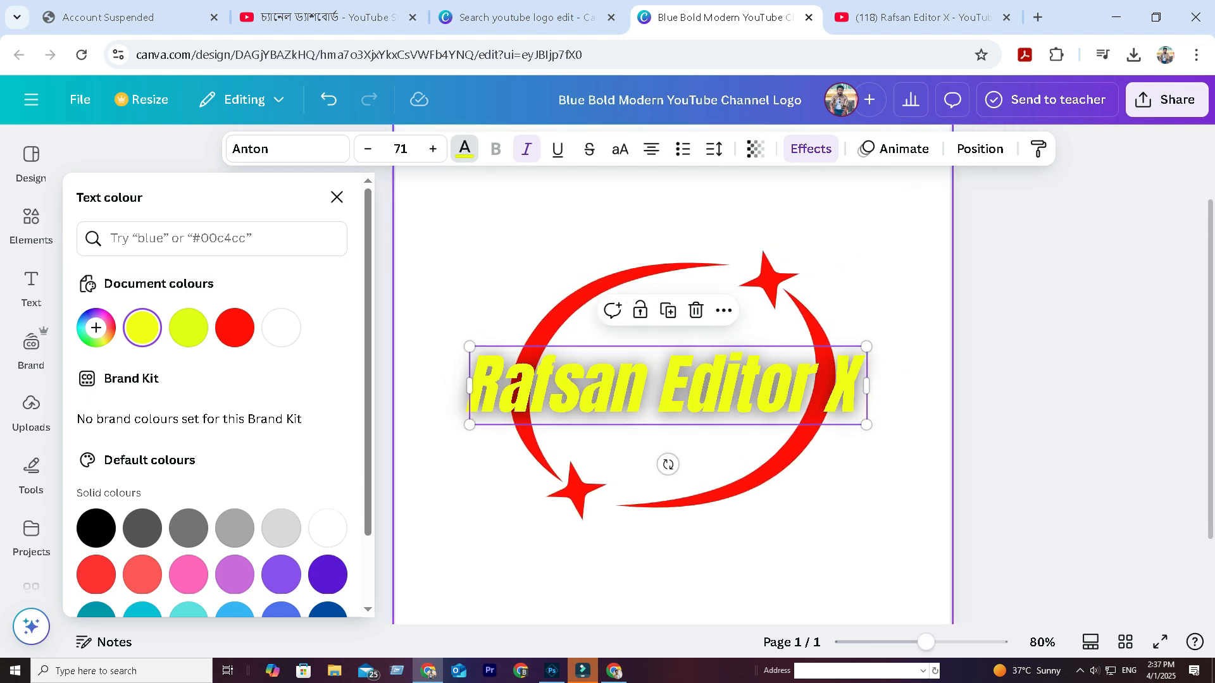
pyautogui.click(891, 290)
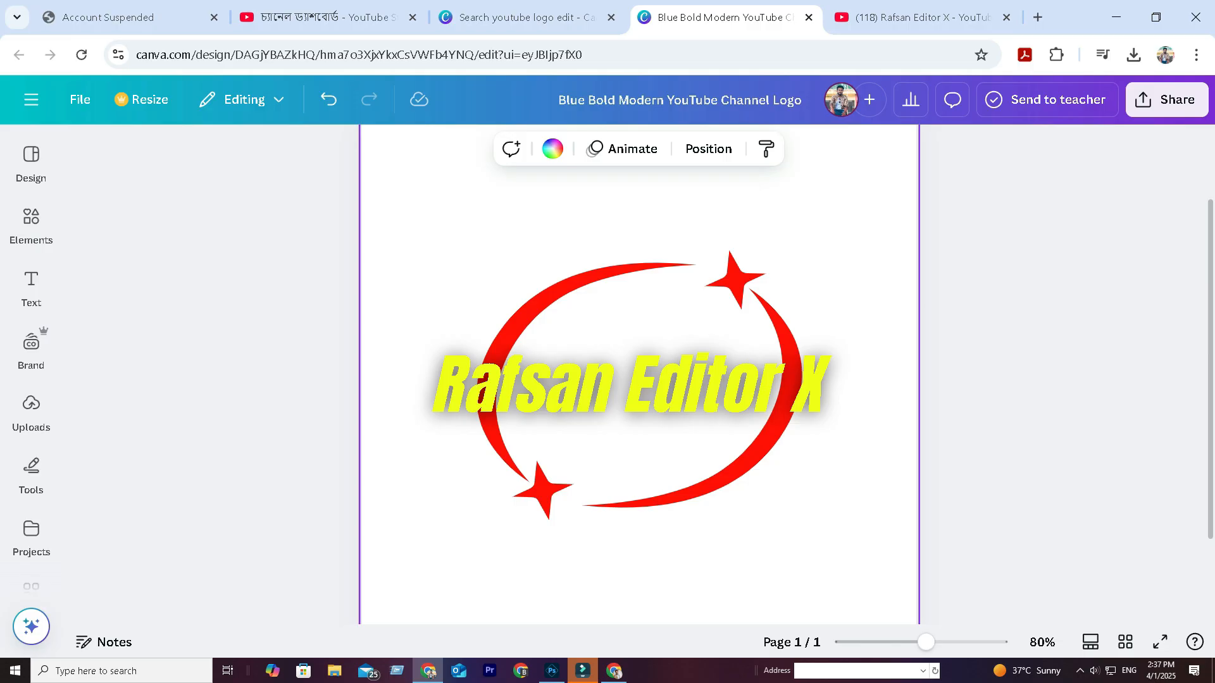
pyautogui.click(552, 149)
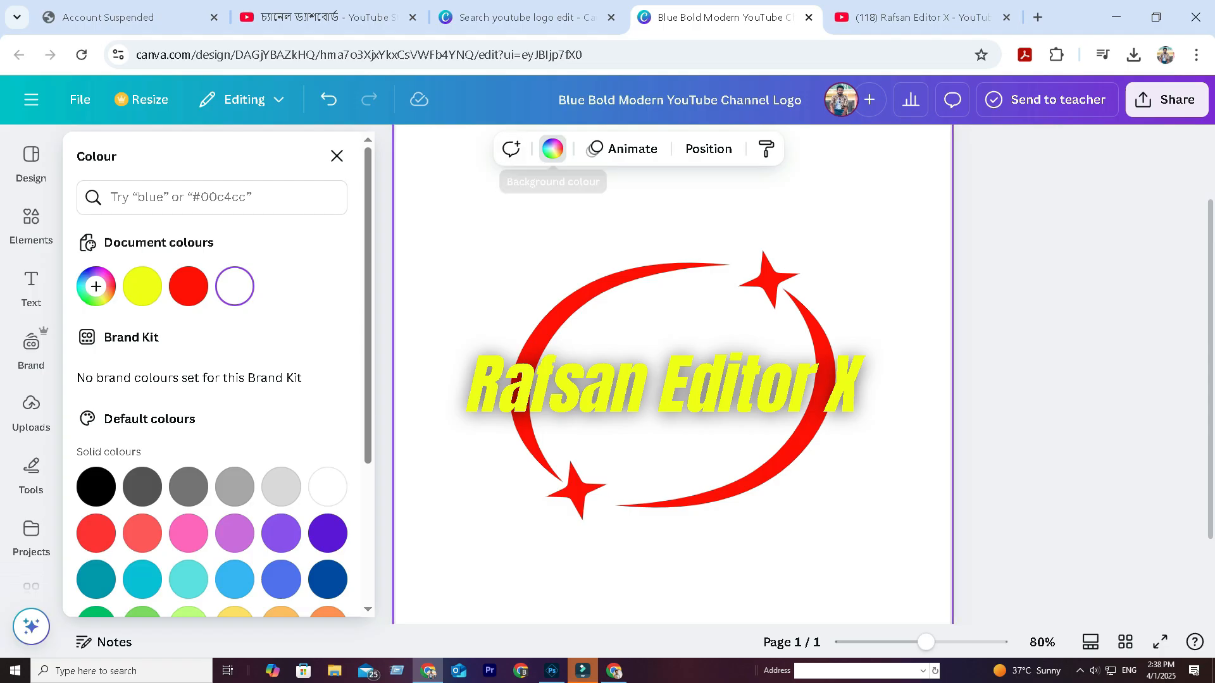
pyautogui.click(96, 286)
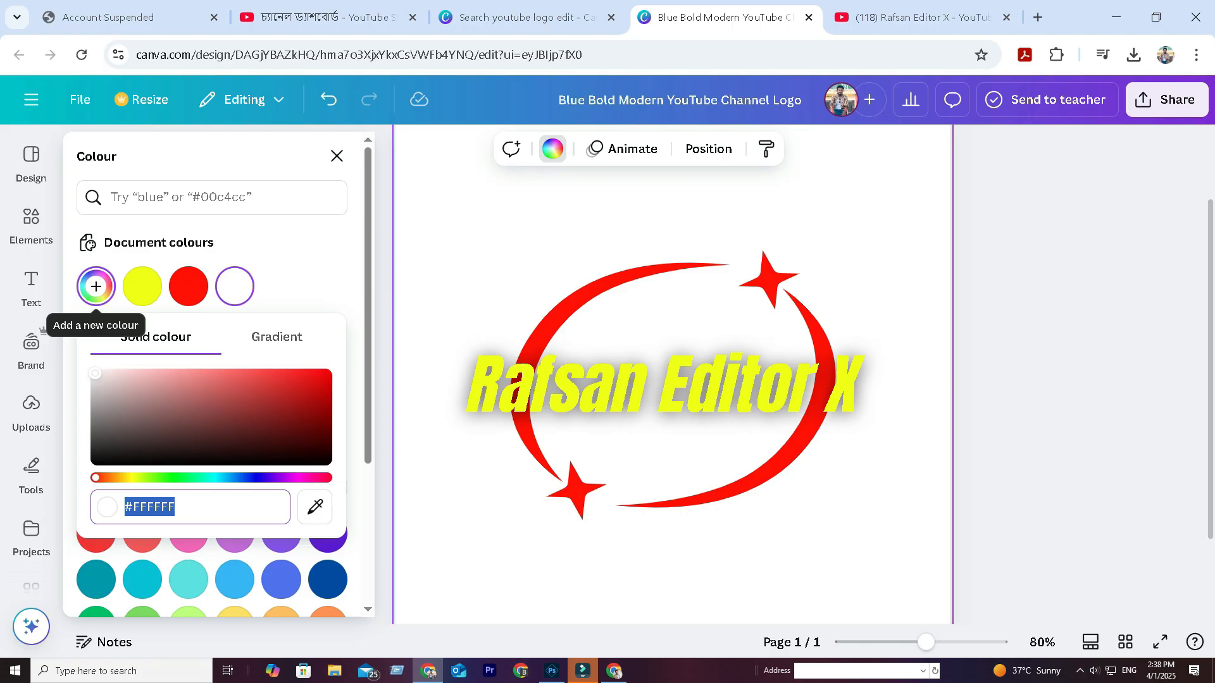
pyautogui.moveTo(95, 373); pyautogui.dragTo(270, 445)
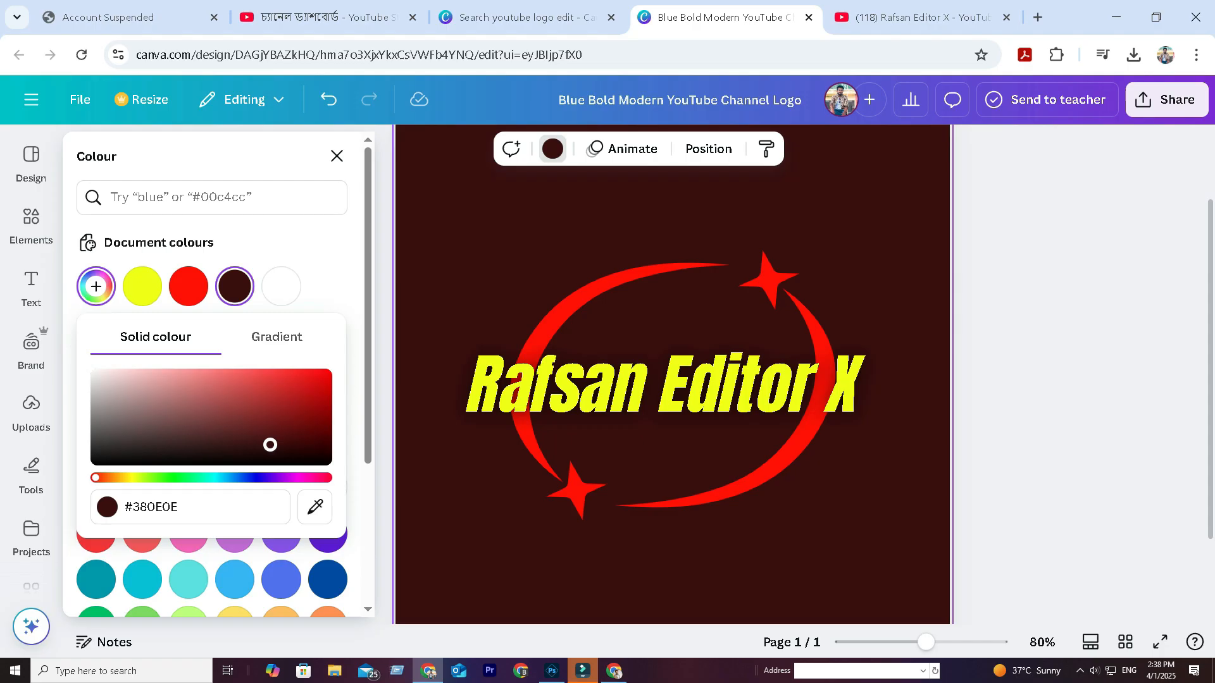
# Lighten the page background slightly to the custom dark red-brown #3E0F0F
pyautogui.moveTo(270, 444); pyautogui.dragTo(276, 442)
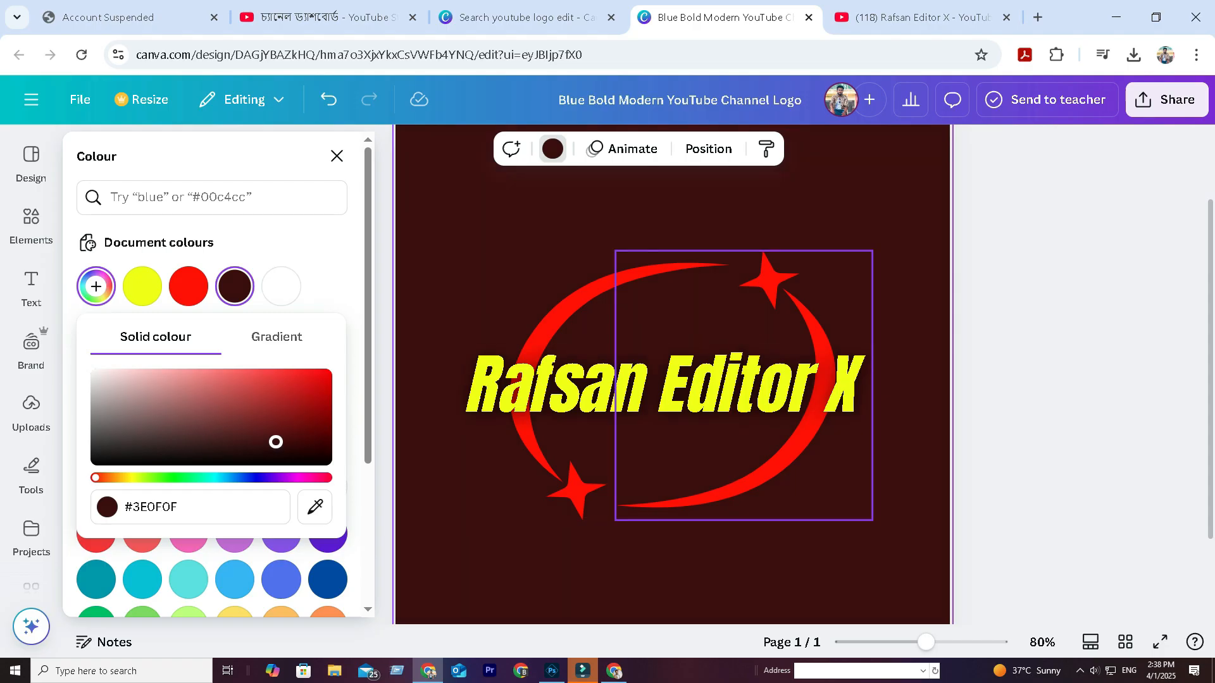
pyautogui.click(715, 388)
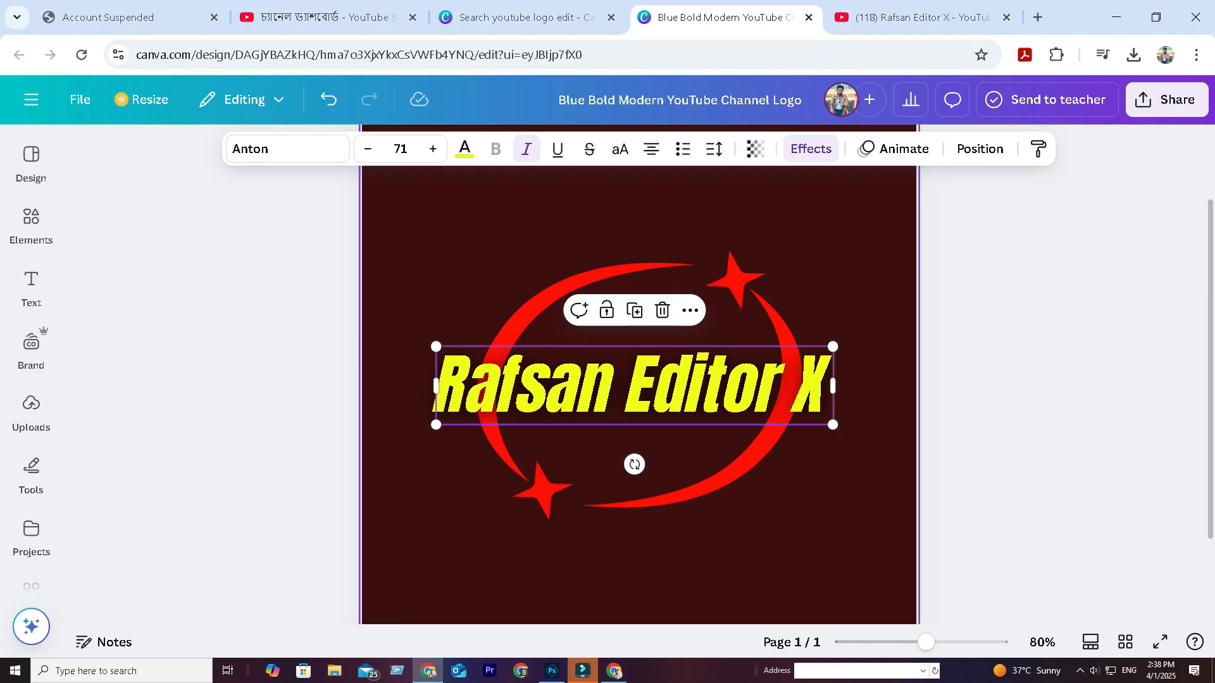
pyautogui.click(721, 560)
# Shift the "Rafsan Editor X" text slightly right and fine-tune its vertical position over the arcs in small increments
pyautogui.moveTo(715, 387); pyautogui.dragTo(729, 387)
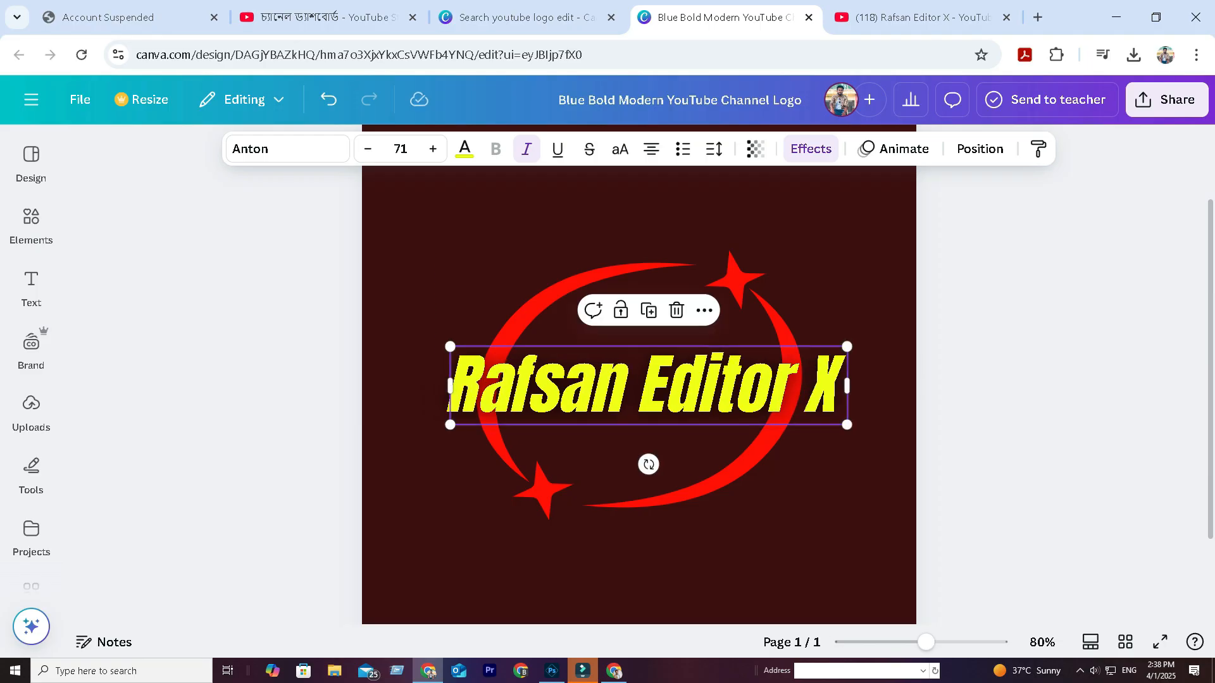
pyautogui.press('Up')
pyautogui.press('Up')
pyautogui.press('Up')
pyautogui.press('Up')
pyautogui.press('Up')
pyautogui.press('Up')
pyautogui.press('Up')
pyautogui.press('Up')
pyautogui.press('Up')
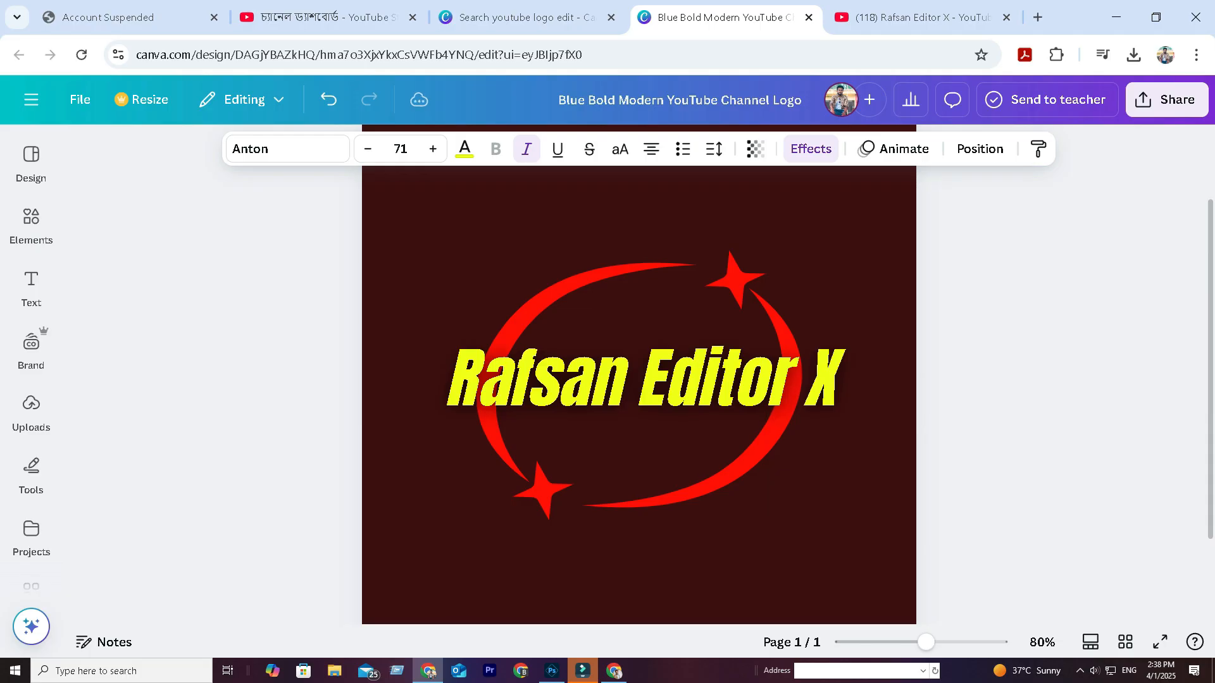
pyautogui.press('Up')
pyautogui.press('Up')
pyautogui.press('Up')
pyautogui.press('Up')
pyautogui.press('Up')
pyautogui.press('Up')
pyautogui.press('Up')
pyautogui.press('Up')
pyautogui.press('Up')
pyautogui.press('Up')
pyautogui.press('Up')
pyautogui.press('Up')
pyautogui.press('Up')
pyautogui.press('Up')
pyautogui.press('Up')
pyautogui.press('Up')
pyautogui.press('Up')
pyautogui.press('Up')
pyautogui.press('Down')
pyautogui.press('Down')
pyautogui.press('Down')
pyautogui.press('Down')
pyautogui.press('Down')
pyautogui.press('Down')
pyautogui.press('Down')
pyautogui.press('Down')
pyautogui.press('Down')
pyautogui.press('Down')
pyautogui.press('Down')
pyautogui.press('Down')
pyautogui.press('Down')
pyautogui.press('Down')
pyautogui.press('Down')
pyautogui.press('Down')
pyautogui.press('Down')
pyautogui.press('Down')
pyautogui.press('Down')
pyautogui.press('Down')
pyautogui.press('Up')
pyautogui.press('Up')
pyautogui.press('Up')
pyautogui.press('Up')
pyautogui.press('Up')
pyautogui.press('Up')
pyautogui.press('Up')
pyautogui.press('Up')
pyautogui.press('Up')
pyautogui.press('Up')
pyautogui.press('Up')
pyautogui.press('Up')
pyautogui.press('Up')
pyautogui.press('Up')
pyautogui.press('Up')
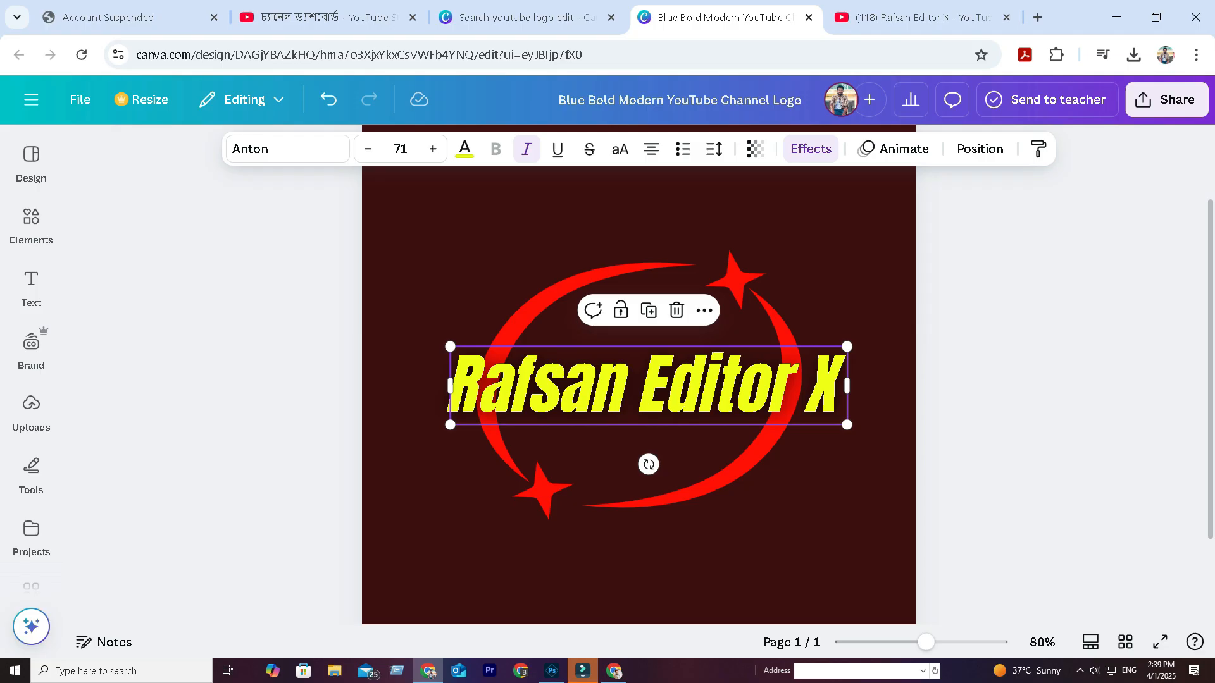
# Try green and blue hues on the "Rafsan Editor X" text, settling on the custom yellow #EBFF00
pyautogui.click(464, 149)
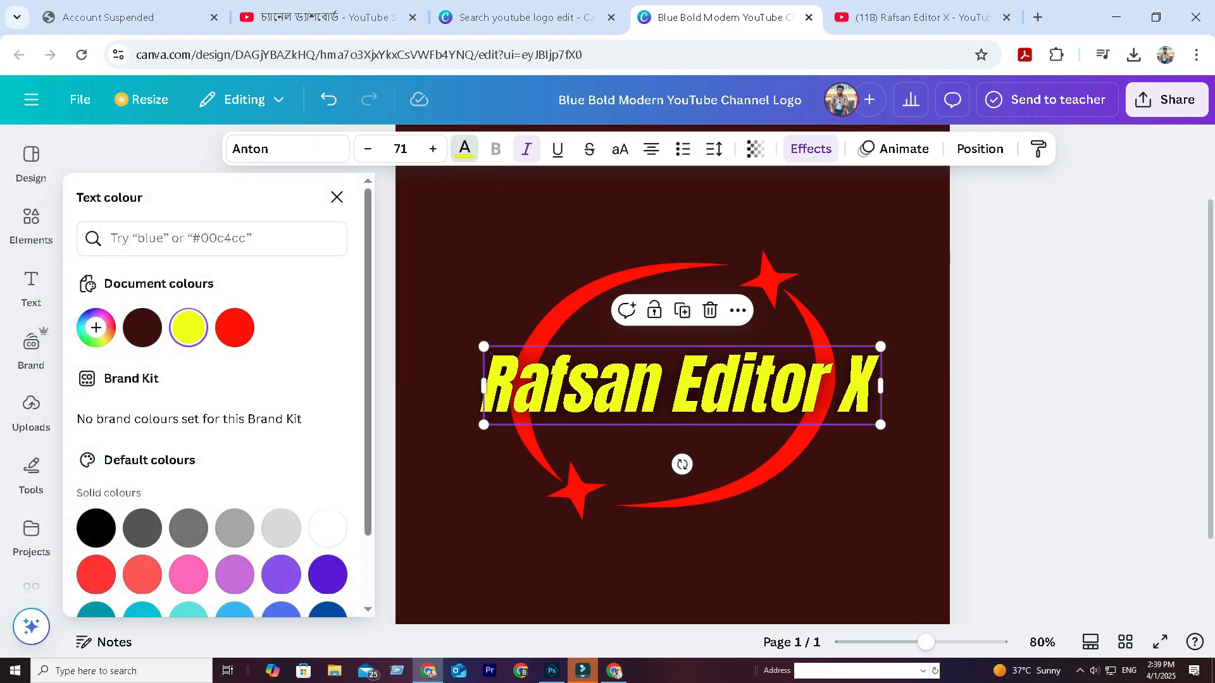
pyautogui.click(96, 327)
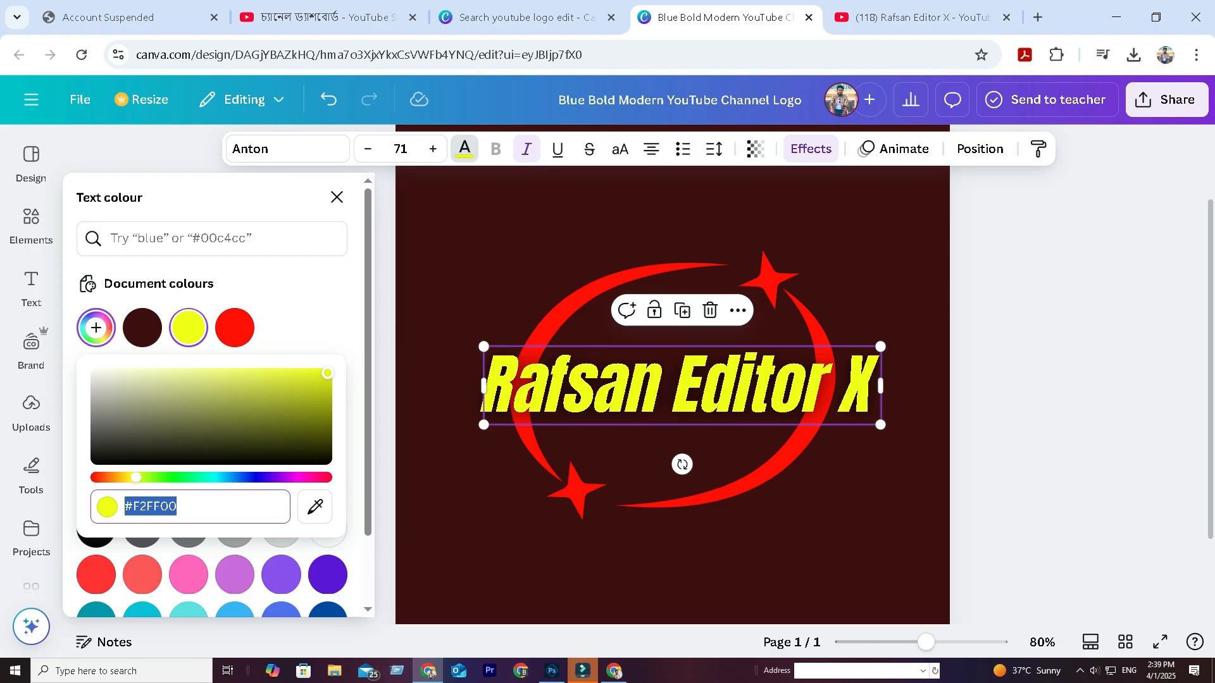
pyautogui.write('#FFF500')
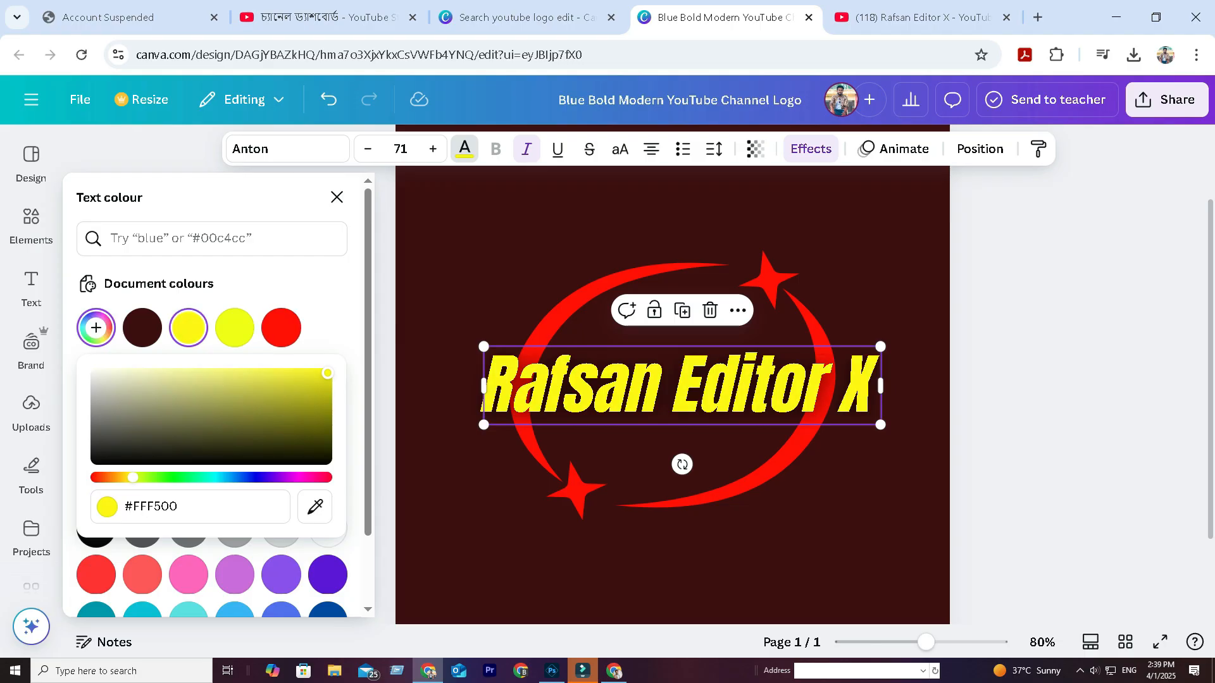
pyautogui.moveTo(133, 477); pyautogui.dragTo(151, 478)
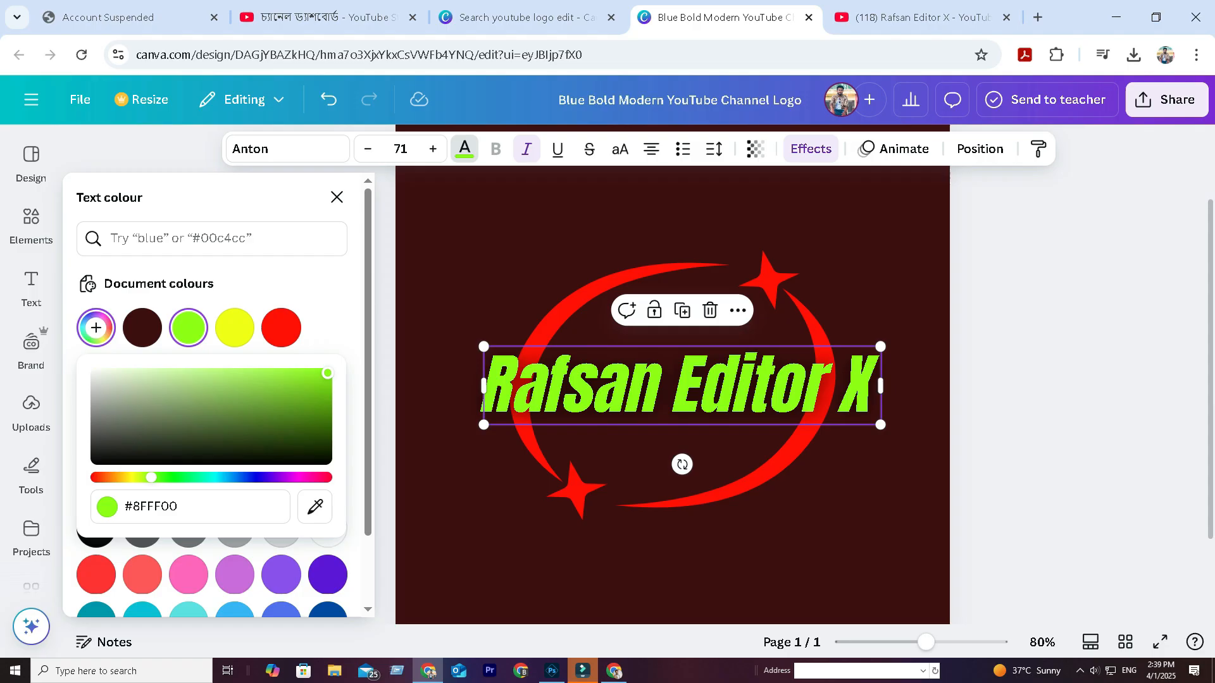
pyautogui.moveTo(151, 478); pyautogui.dragTo(156, 478)
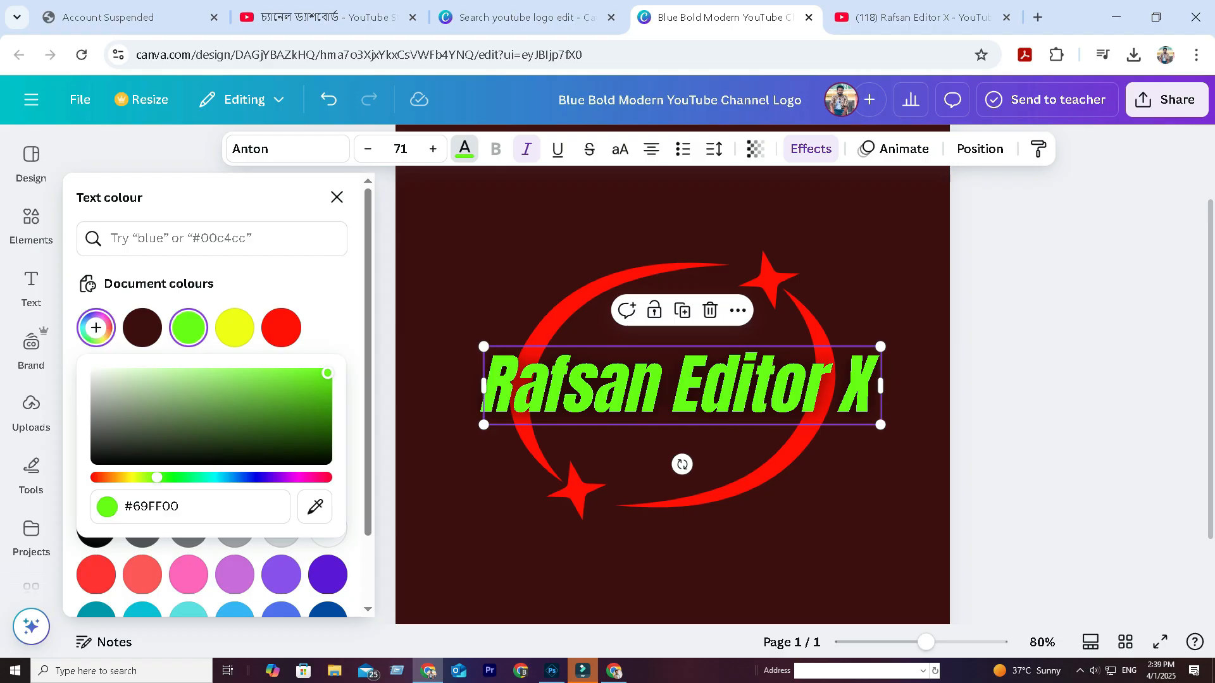
pyautogui.moveTo(157, 478); pyautogui.dragTo(183, 478)
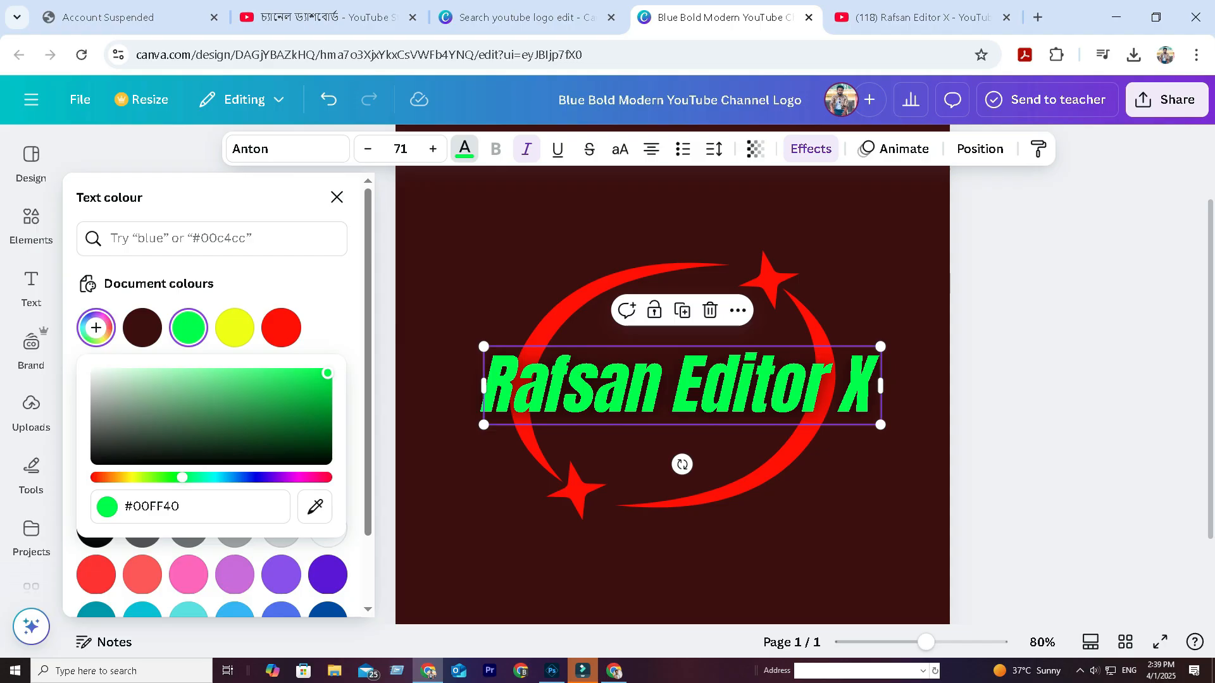
pyautogui.moveTo(183, 477); pyautogui.dragTo(225, 478)
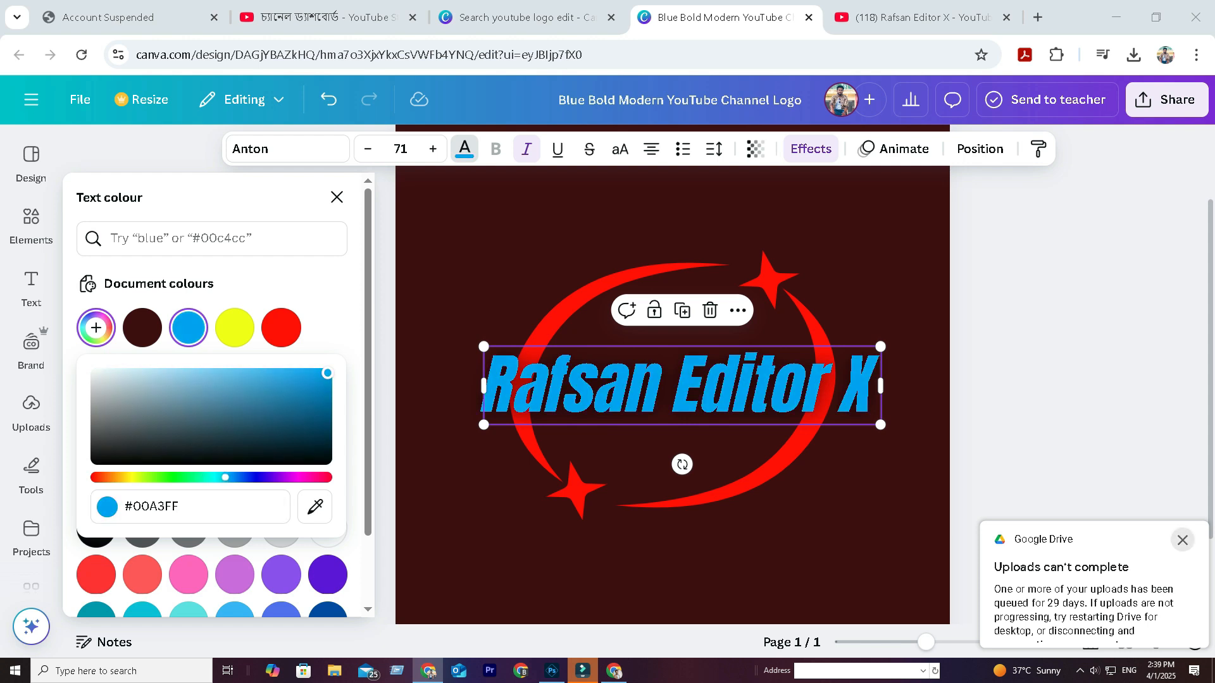
pyautogui.click(1181, 540)
pyautogui.moveTo(226, 478); pyautogui.dragTo(138, 477)
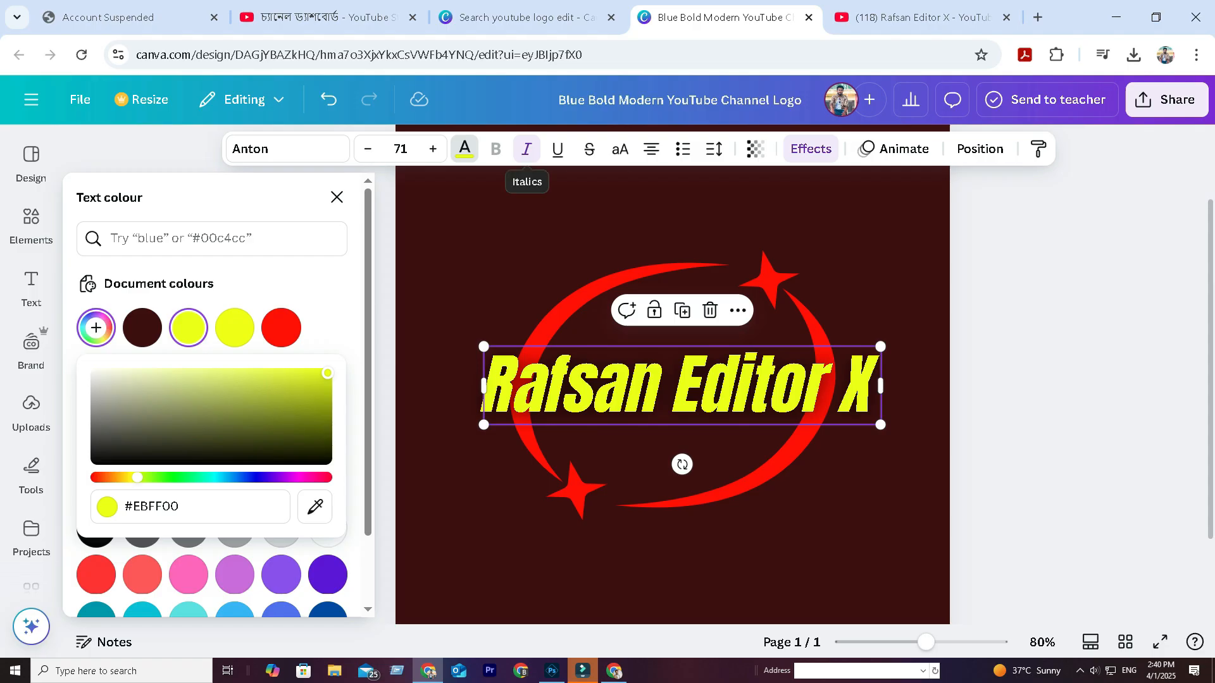
pyautogui.click(337, 198)
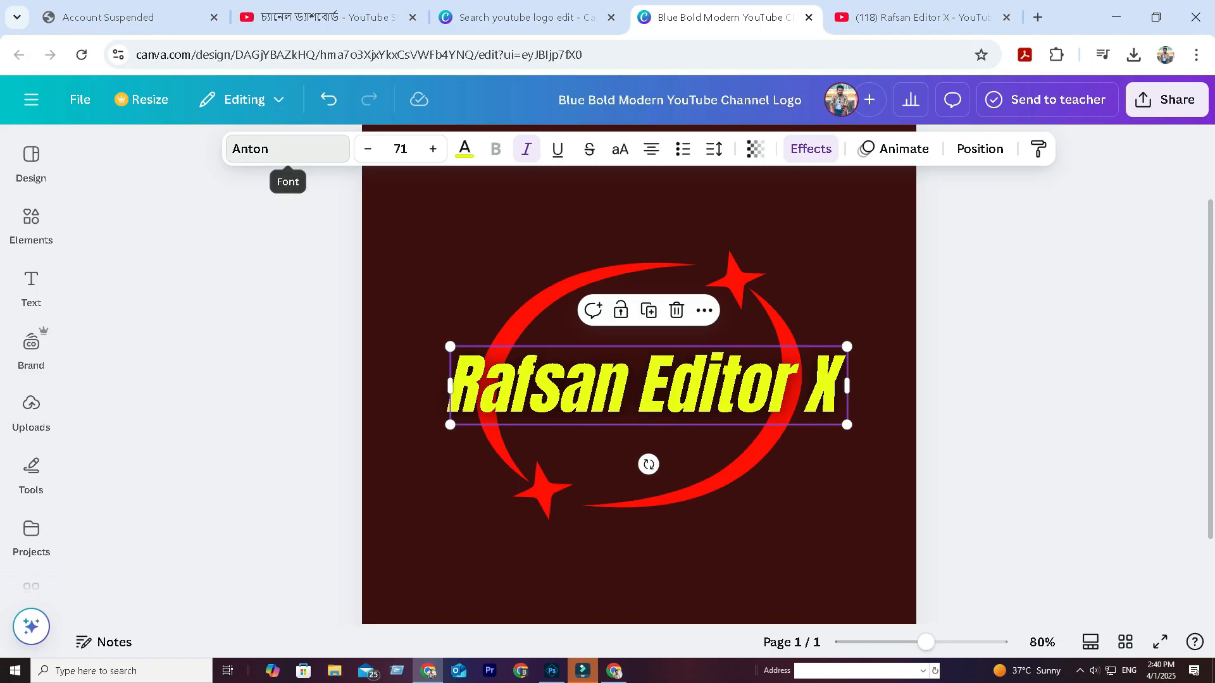
# Try the Horizon, Glacial Indifference and Fat fonts on the "Rafsan Editor X" text
pyautogui.click(288, 151)
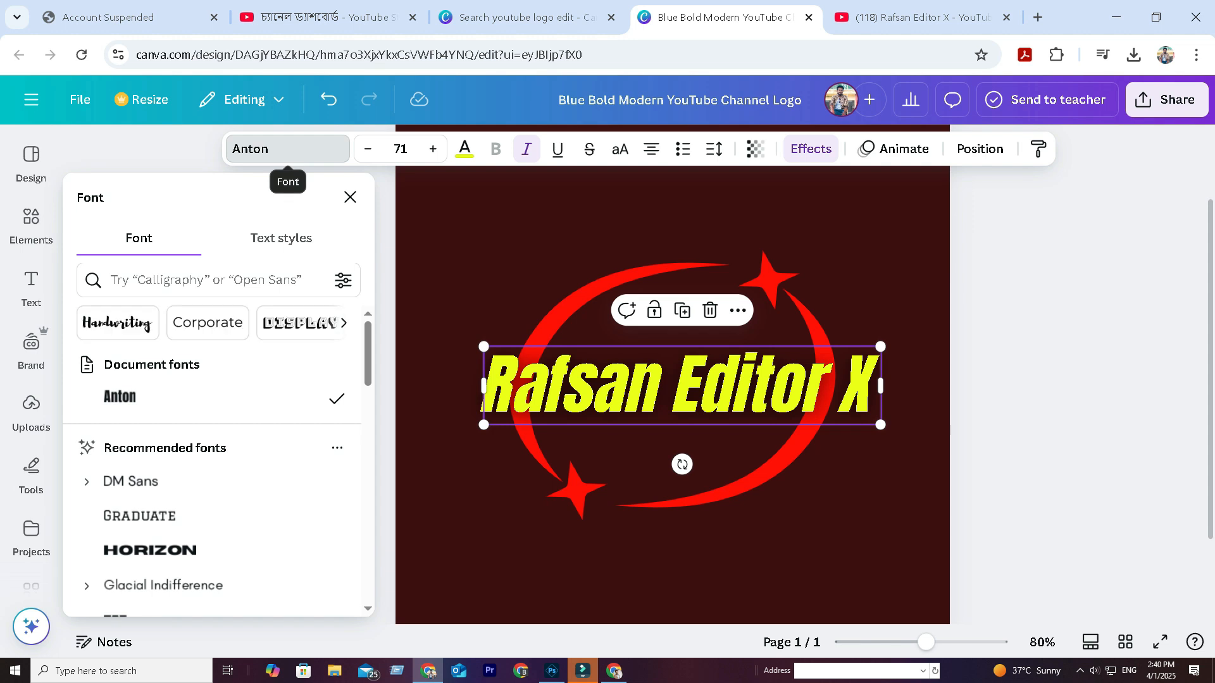
pyautogui.scroll(-2, 207, 323)
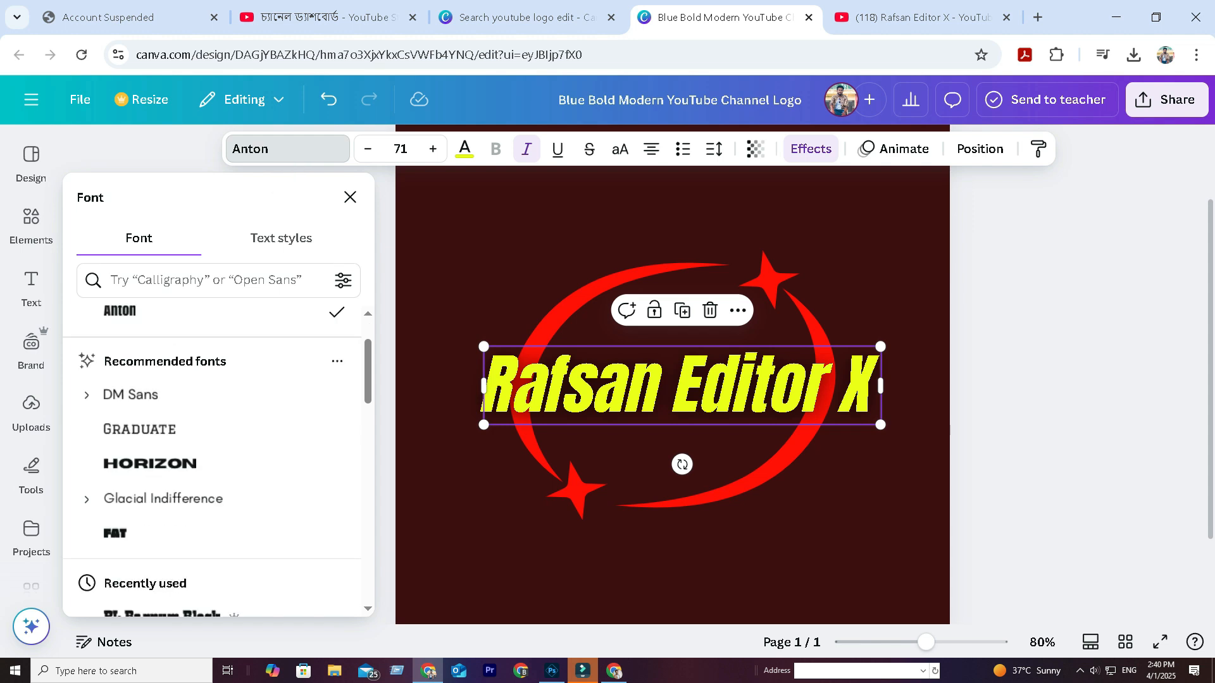
pyautogui.scroll(-2, 174, 386)
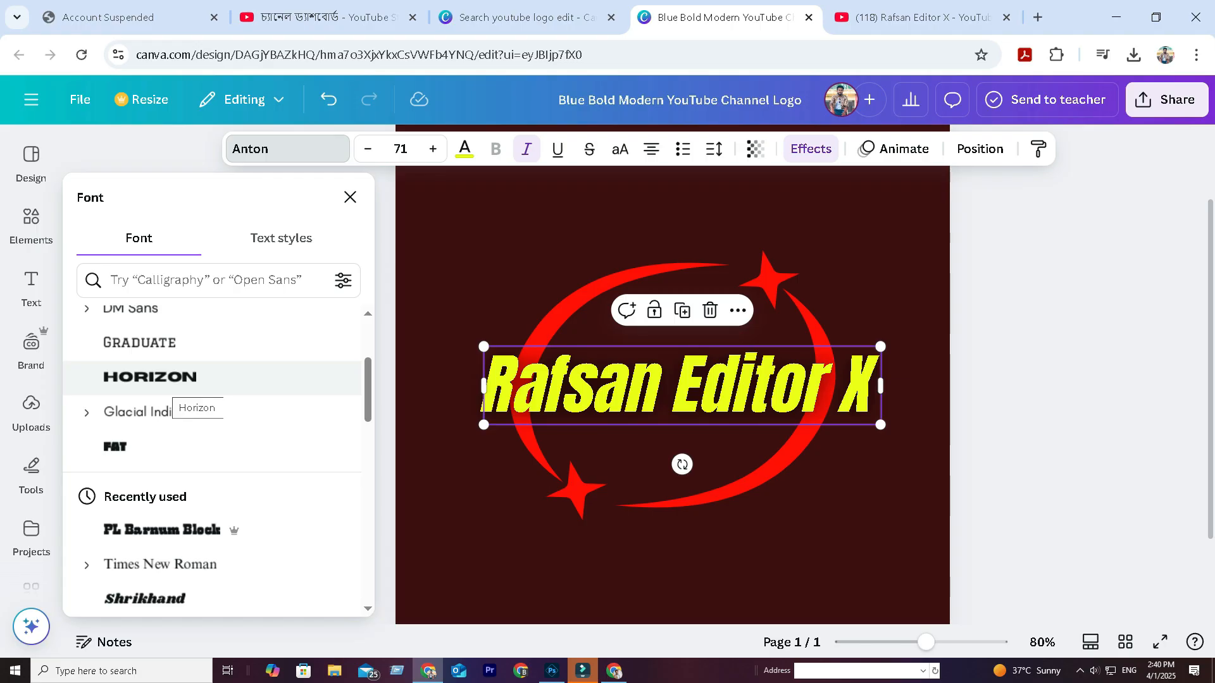
pyautogui.click(172, 380)
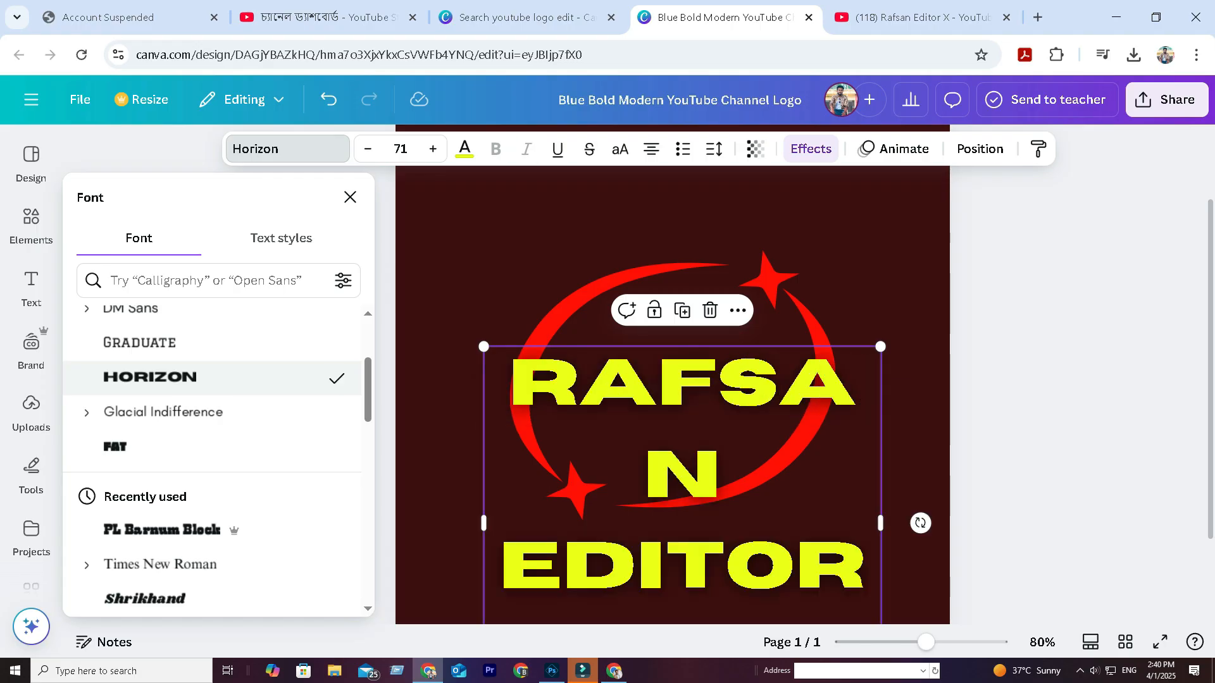
pyautogui.click(163, 413)
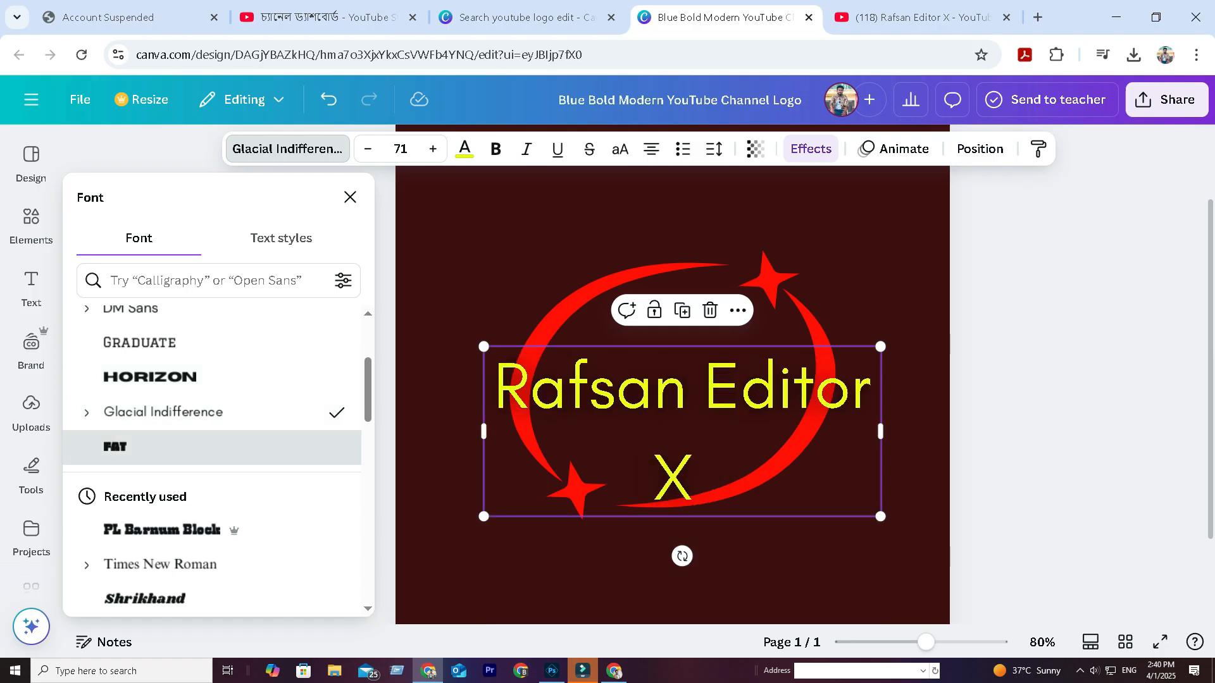
pyautogui.click(115, 447)
pyautogui.scroll(-3, 212, 411)
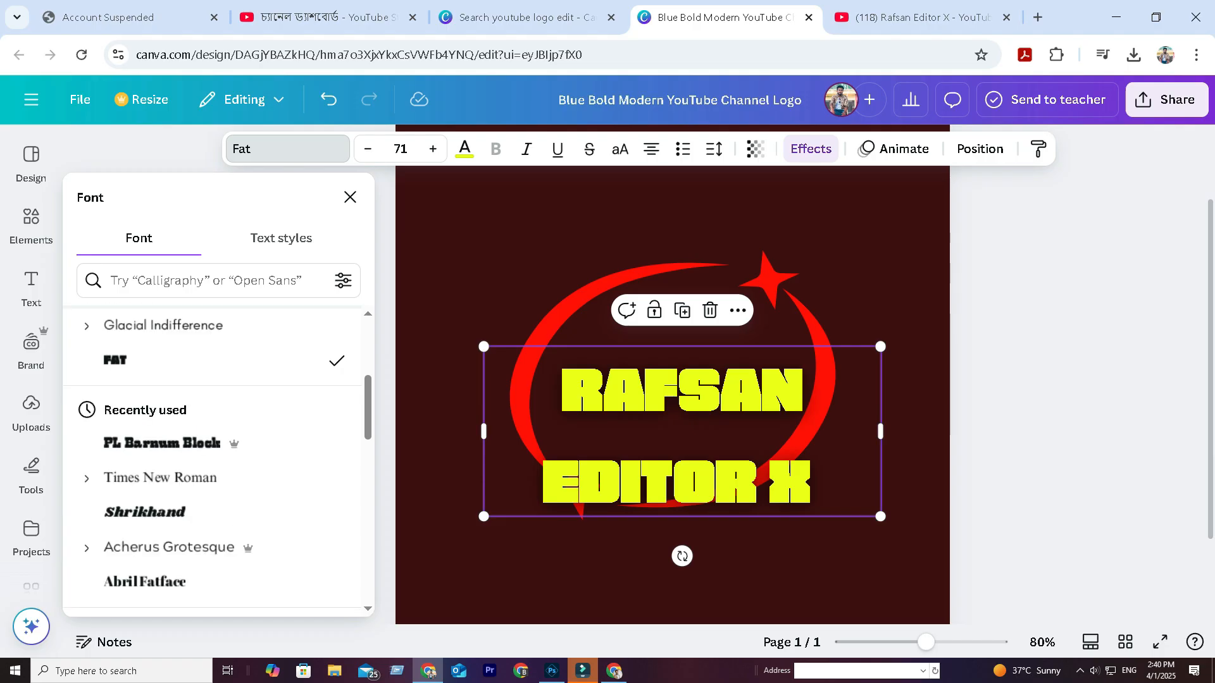
# Try the PL Barnum Block, Times New Roman, Shrikhand, Acherus Grotesque and Abril Fatface fonts on the channel name text
pyautogui.click(162, 357)
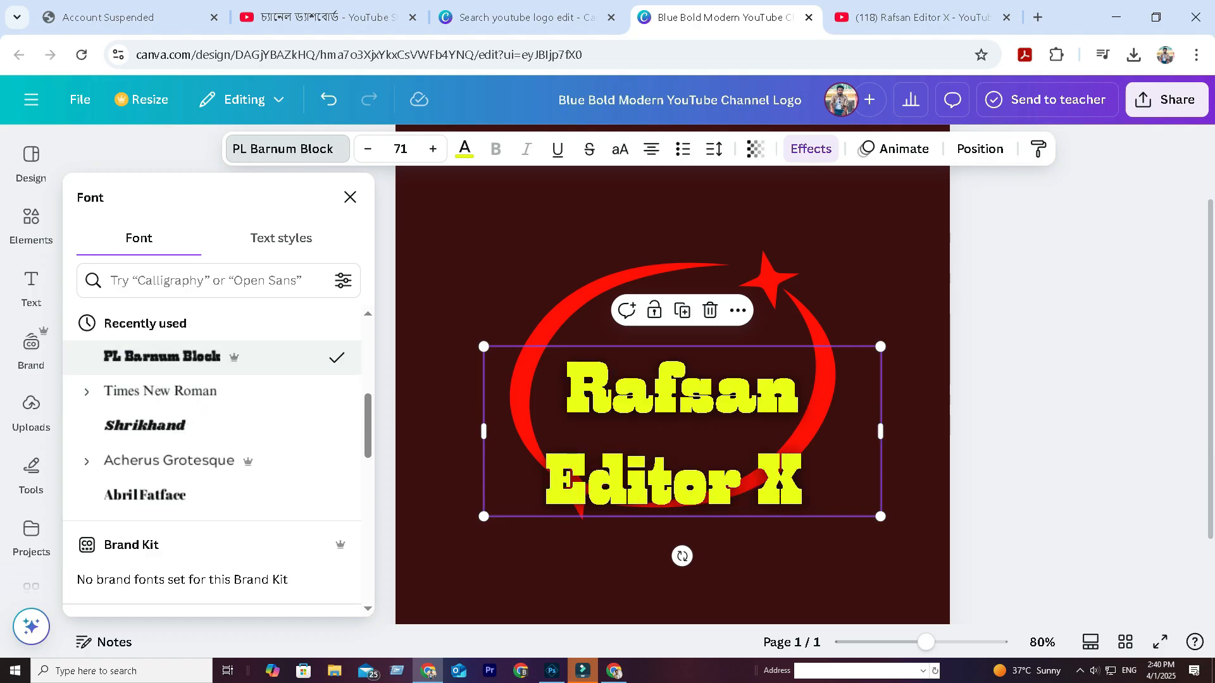
pyautogui.click(161, 391)
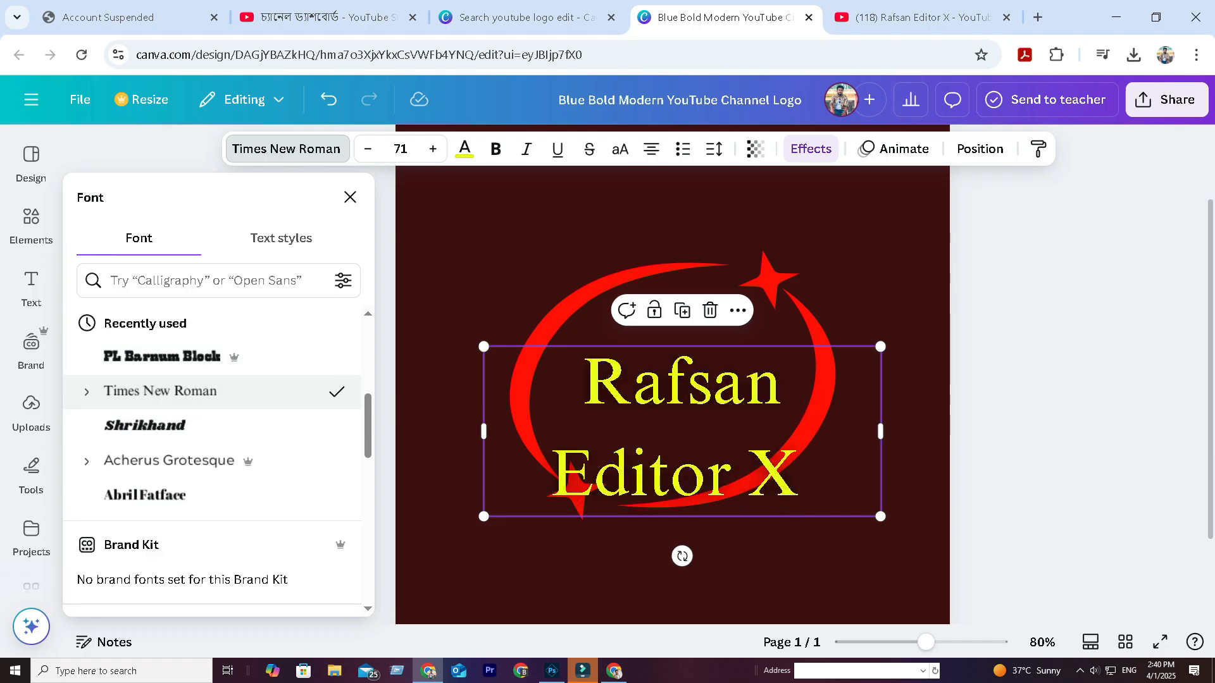
pyautogui.click(145, 425)
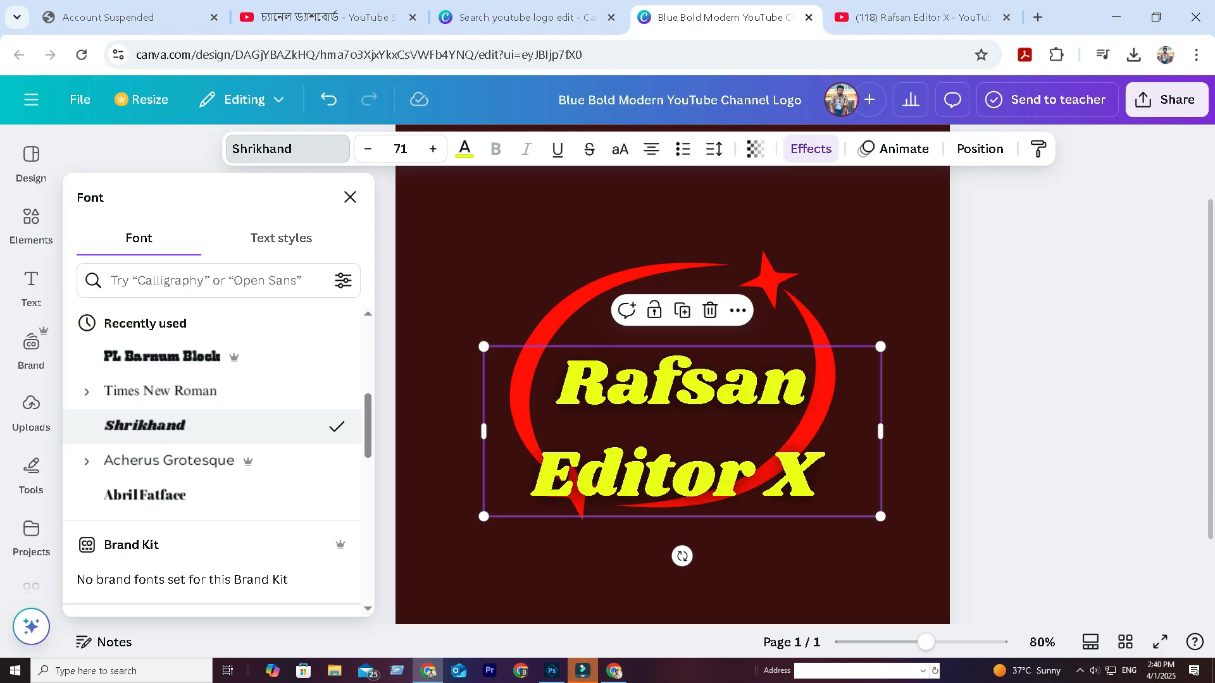
pyautogui.click(168, 461)
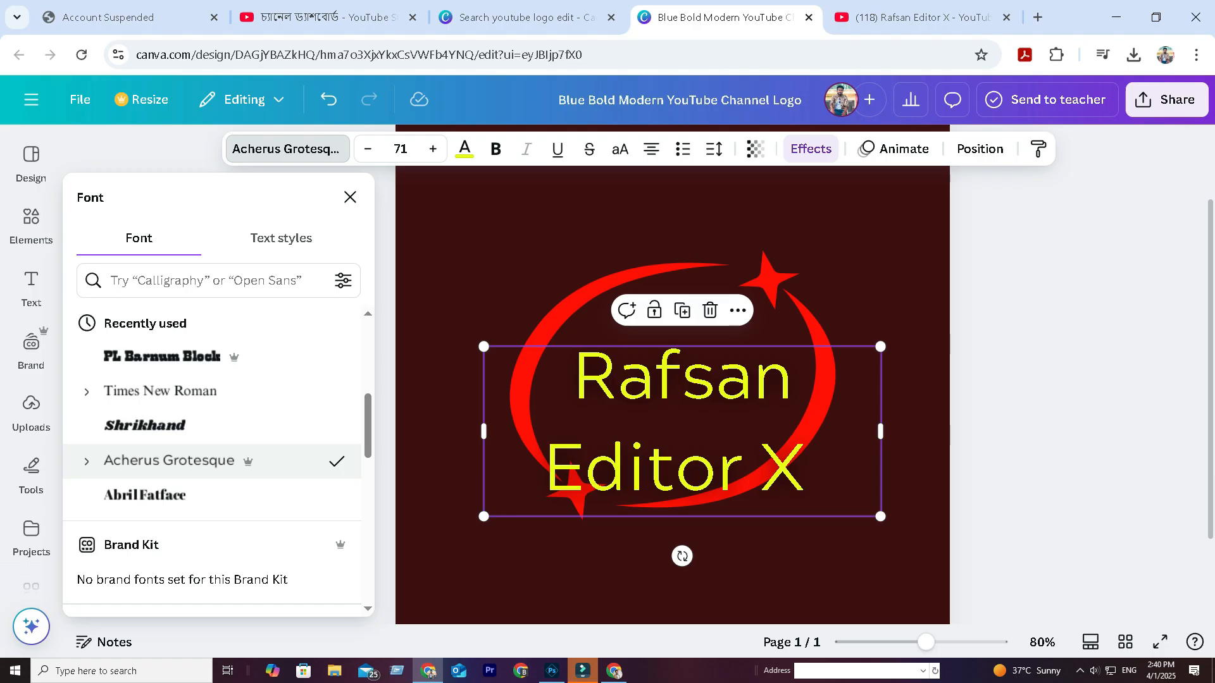
pyautogui.click(145, 496)
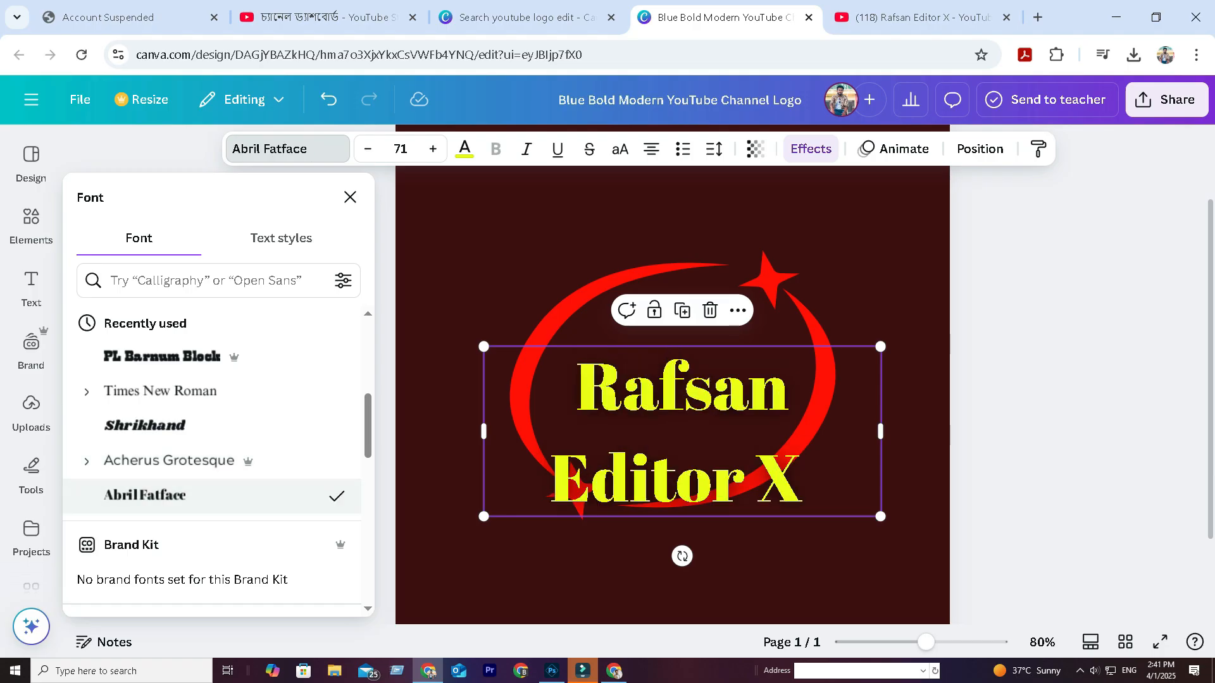
# Try League Spartan on the channel name text, settling on the upright Anton font
pyautogui.scroll(-5, 212, 453)
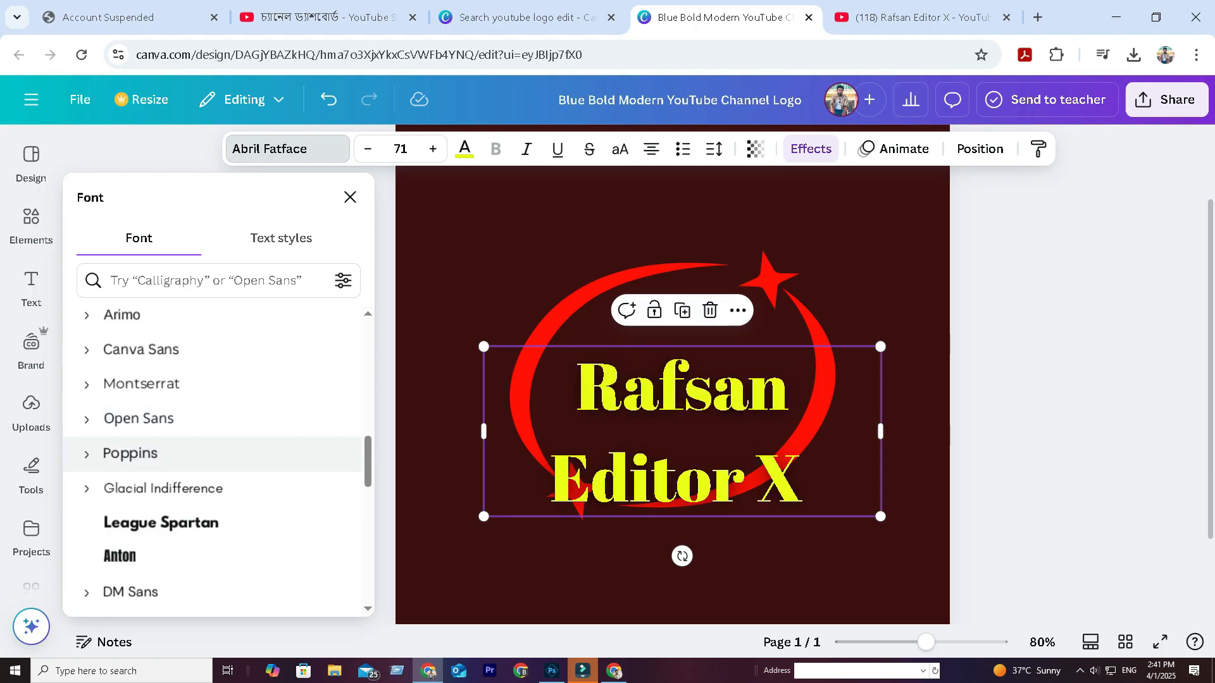
pyautogui.click(161, 523)
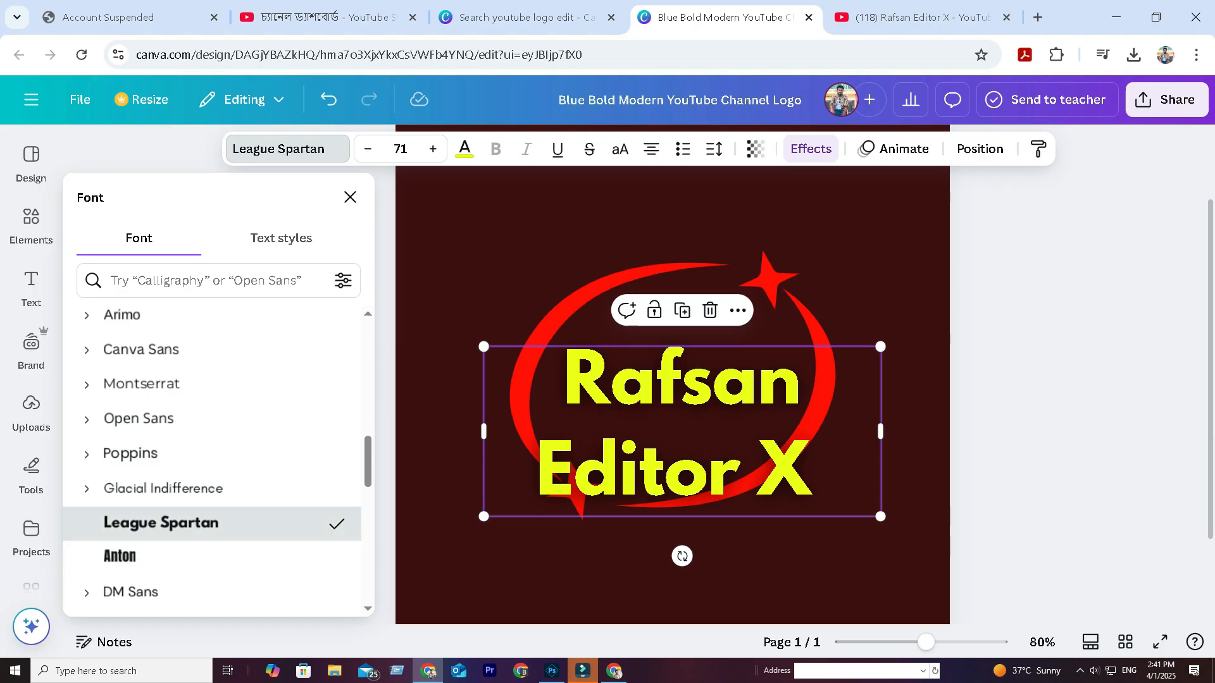
pyautogui.click(120, 556)
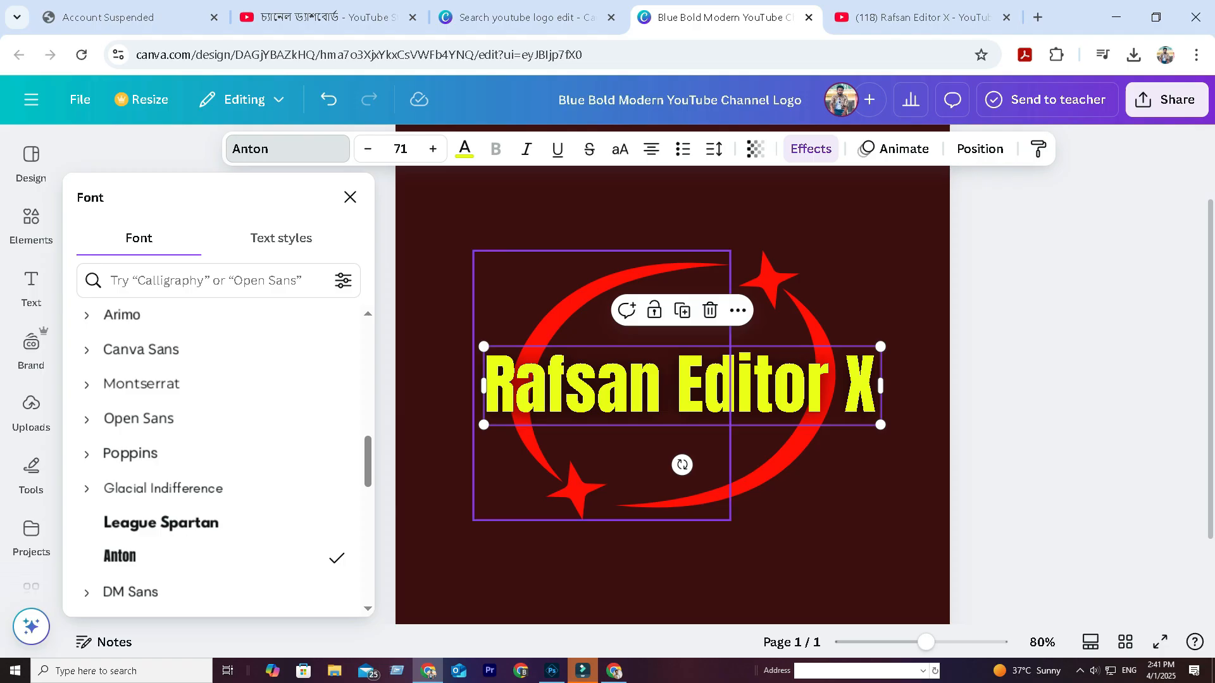
pyautogui.click(350, 197)
# Nudge the "Rafsan Editor X" text slightly to the right in small increments
pyautogui.press('Right')
pyautogui.press('Right')
pyautogui.press('Right')
pyautogui.press('Right')
pyautogui.press('Right')
pyautogui.press('Right')
pyautogui.press('Right')
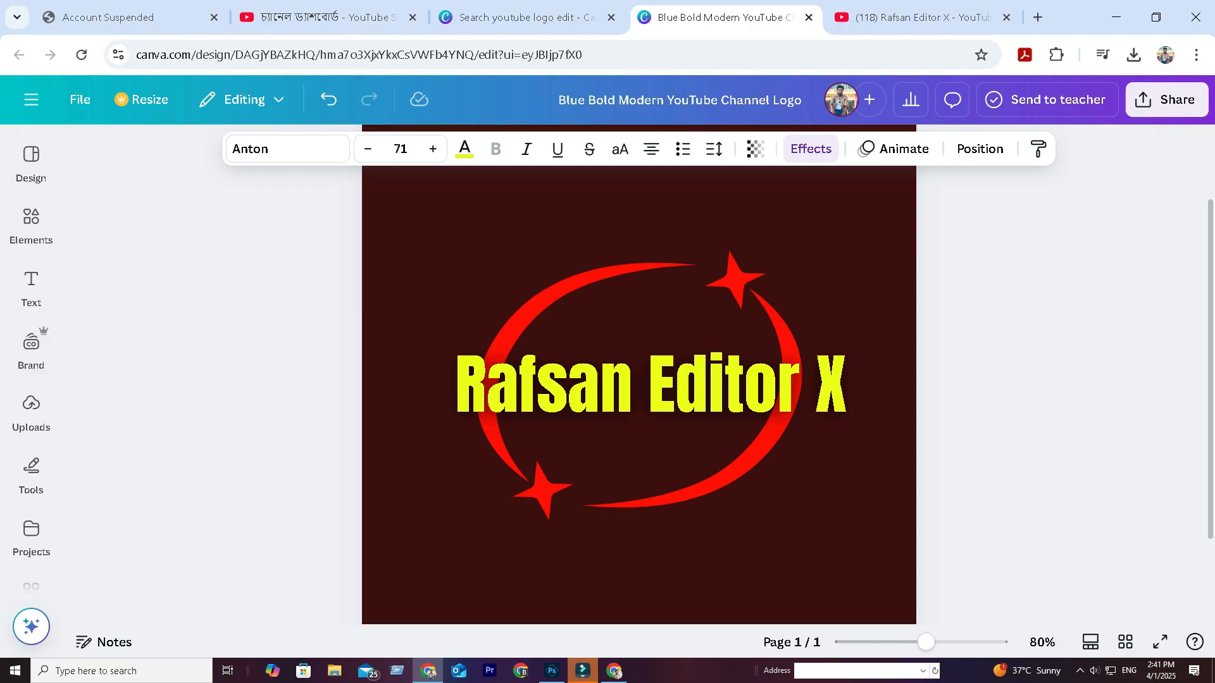
pyautogui.press('Right')
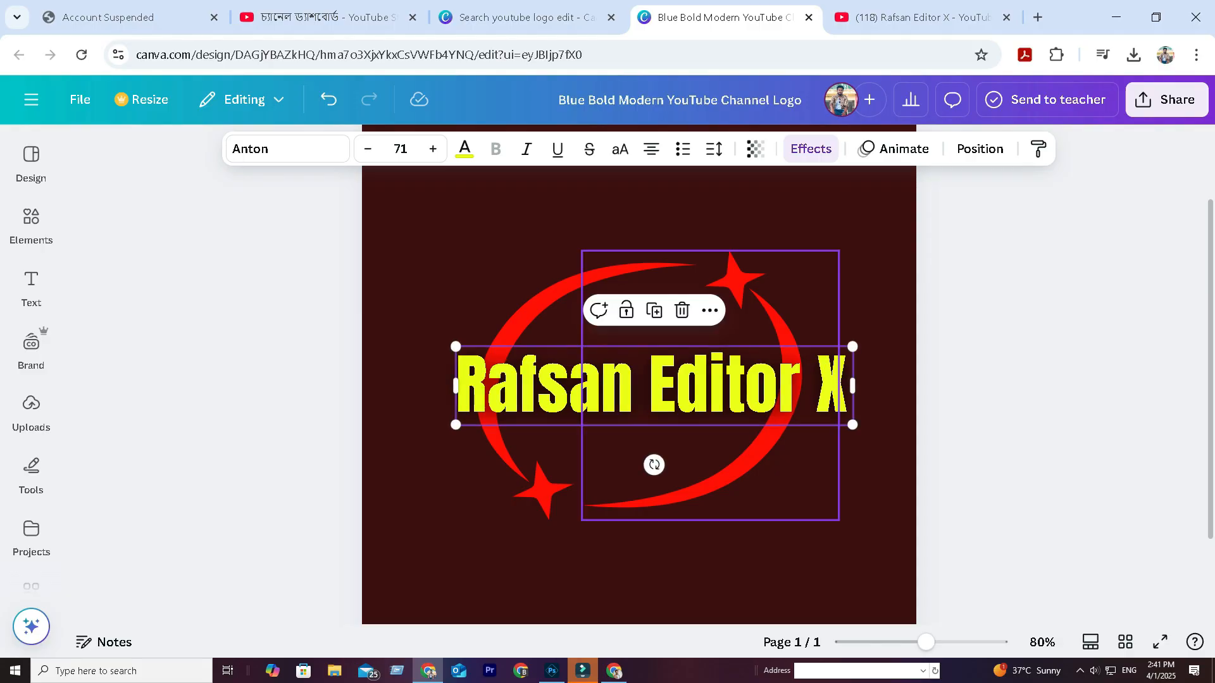
# Put the "X" on its own line below "Rafsan Editor" and scale the text down to size 68.2
pyautogui.click(655, 385)
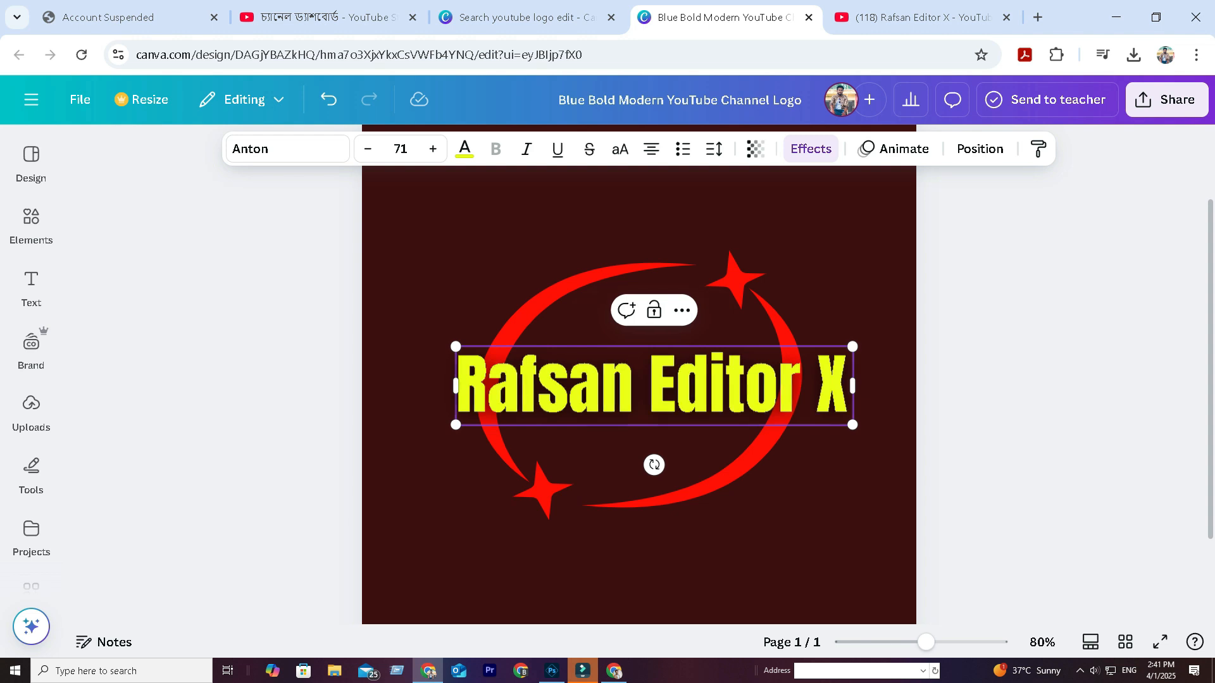
pyautogui.press('Return')
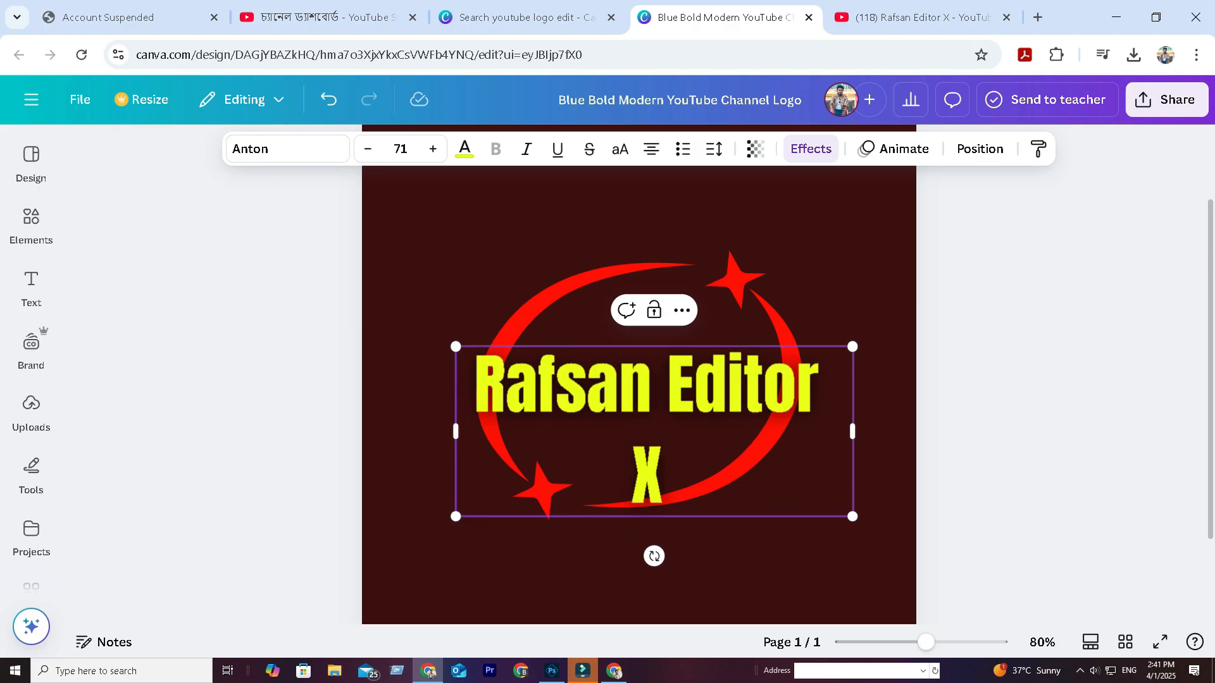
pyautogui.moveTo(456, 347); pyautogui.dragTo(471, 353)
pyautogui.click(426, 317)
# Move the two-line text up and left so it sits centred within the red arcs
pyautogui.moveTo(623, 395); pyautogui.dragTo(590, 368)
pyautogui.click(459, 363)
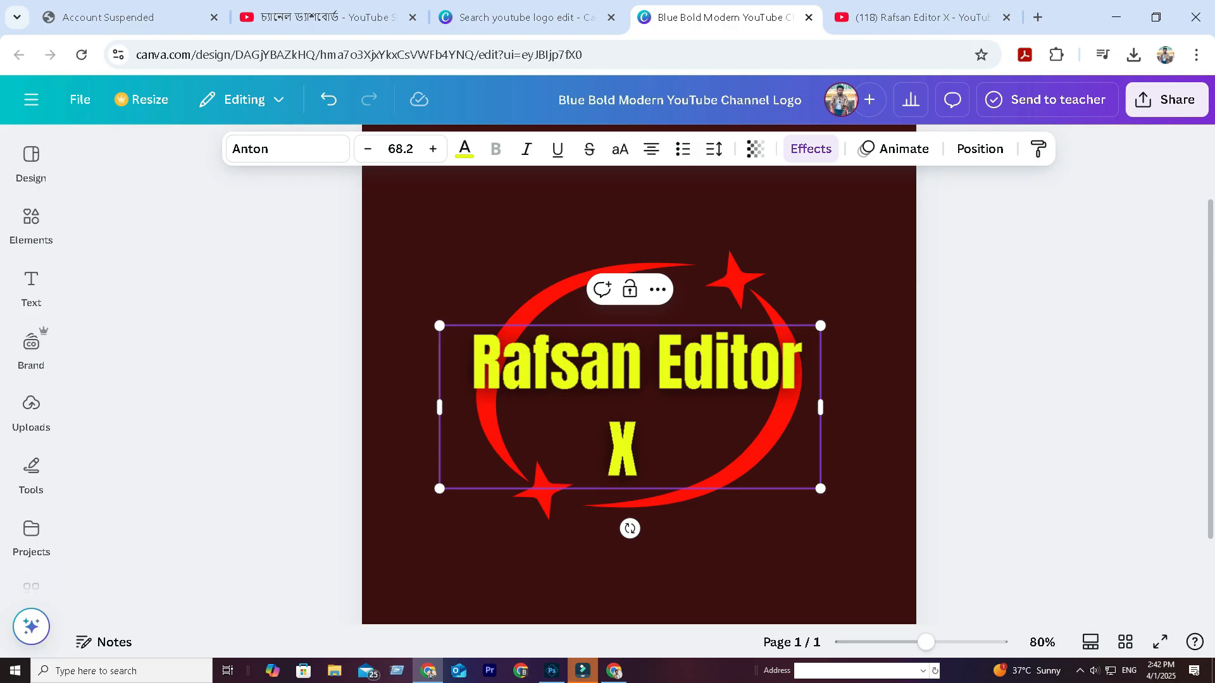
pyautogui.click(405, 404)
pyautogui.click(620, 374)
pyautogui.moveTo(620, 374)
pyautogui.mouseDown()
pyautogui.moveTo(630, 390)
pyautogui.moveTo(629, 376)
pyautogui.mouseUp()
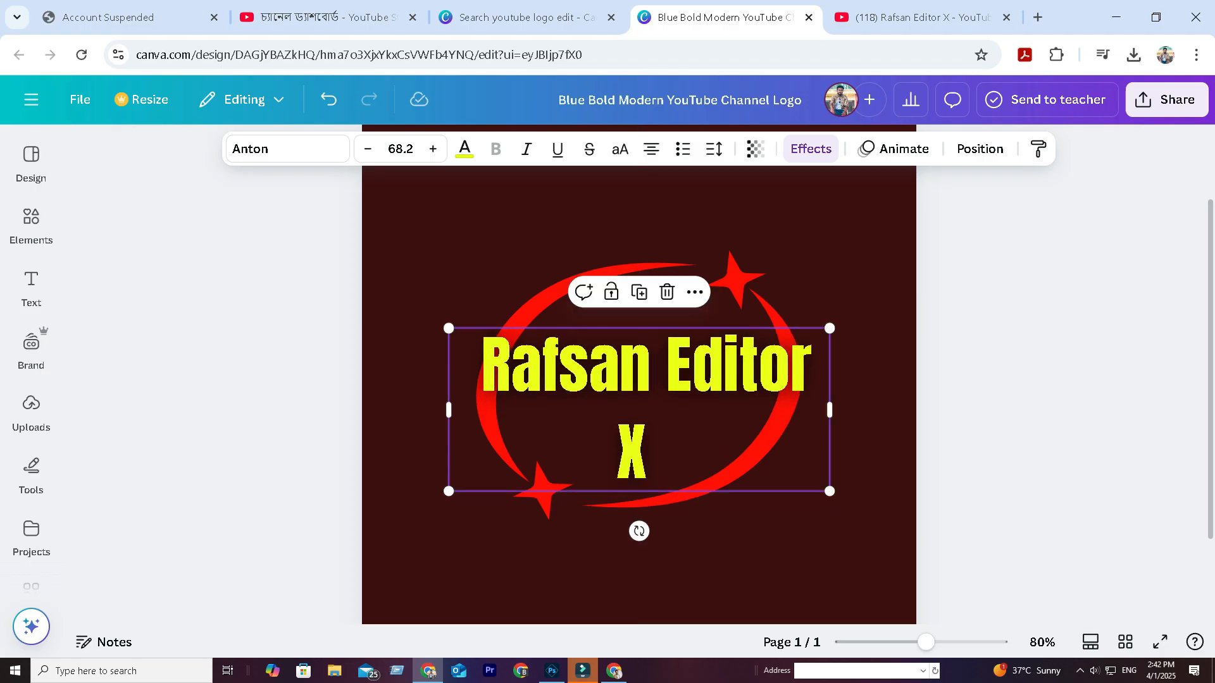
pyautogui.scroll(1, 639, 375)
pyautogui.click(867, 443)
pyautogui.moveTo(928, 642)
pyautogui.mouseDown()
pyautogui.moveTo(844, 642)
pyautogui.moveTo(923, 643)
pyautogui.mouseUp()
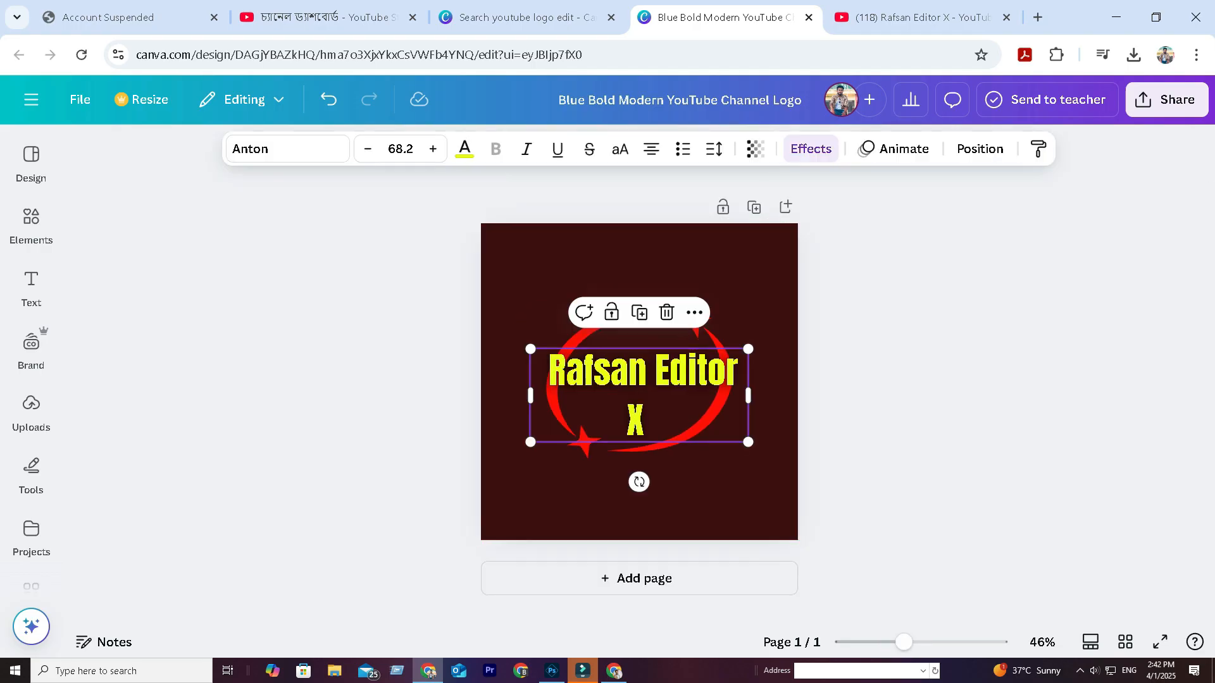
# Join the "X" directly onto the end of "Rafsan Editor" so the channel name forms one line reading "Rafsan EditorX"
pyautogui.click(627, 420)
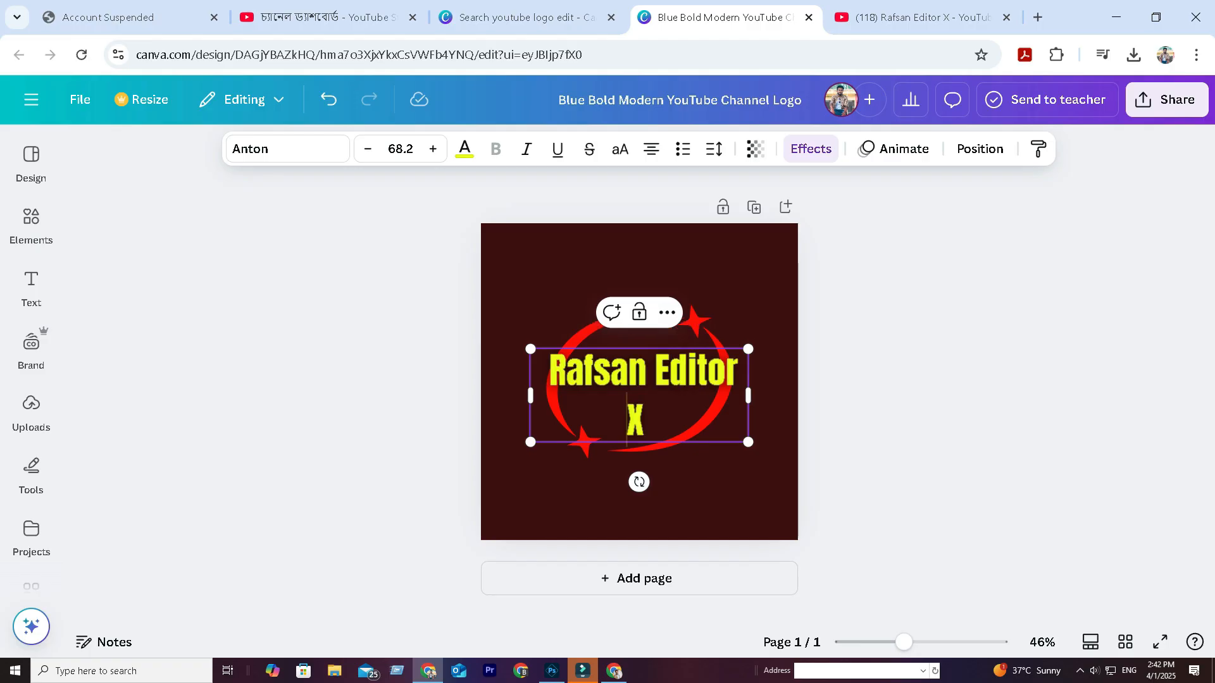
pyautogui.press('BackSpace')
pyautogui.press('BackSpace')
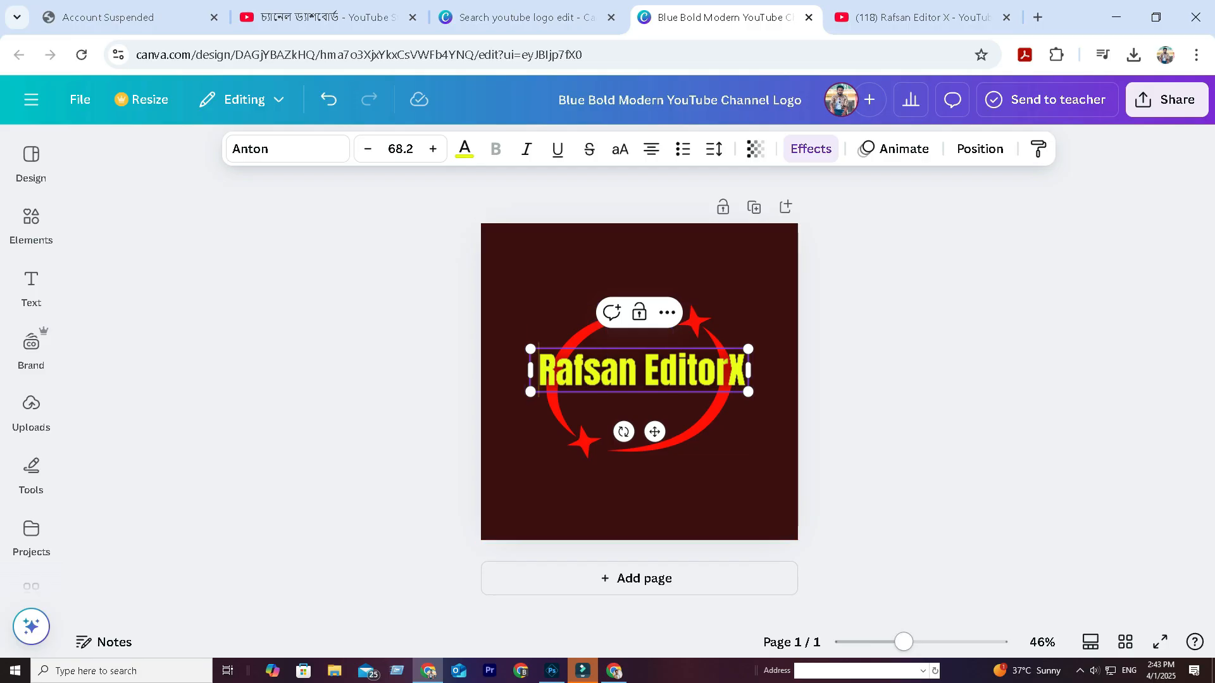
# Move the one-line channel name down and slightly left to the page's vertical centre, and nudge it two small increments right
pyautogui.moveTo(903, 641); pyautogui.dragTo(933, 641)
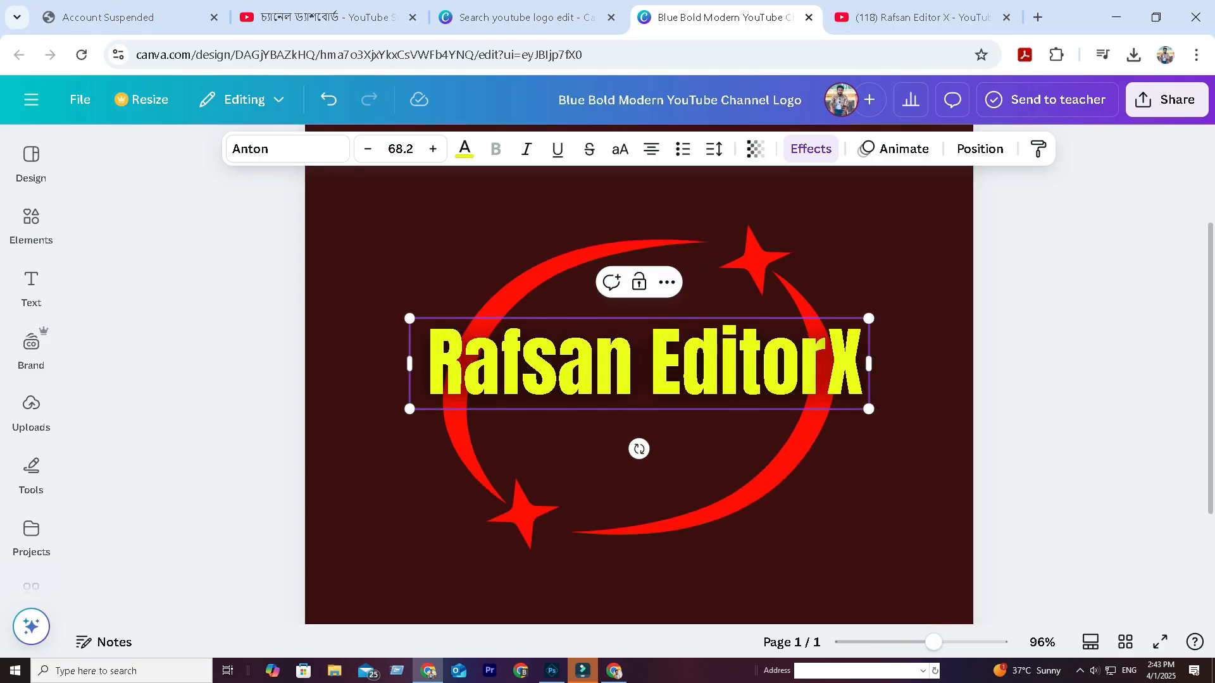
pyautogui.click(522, 468)
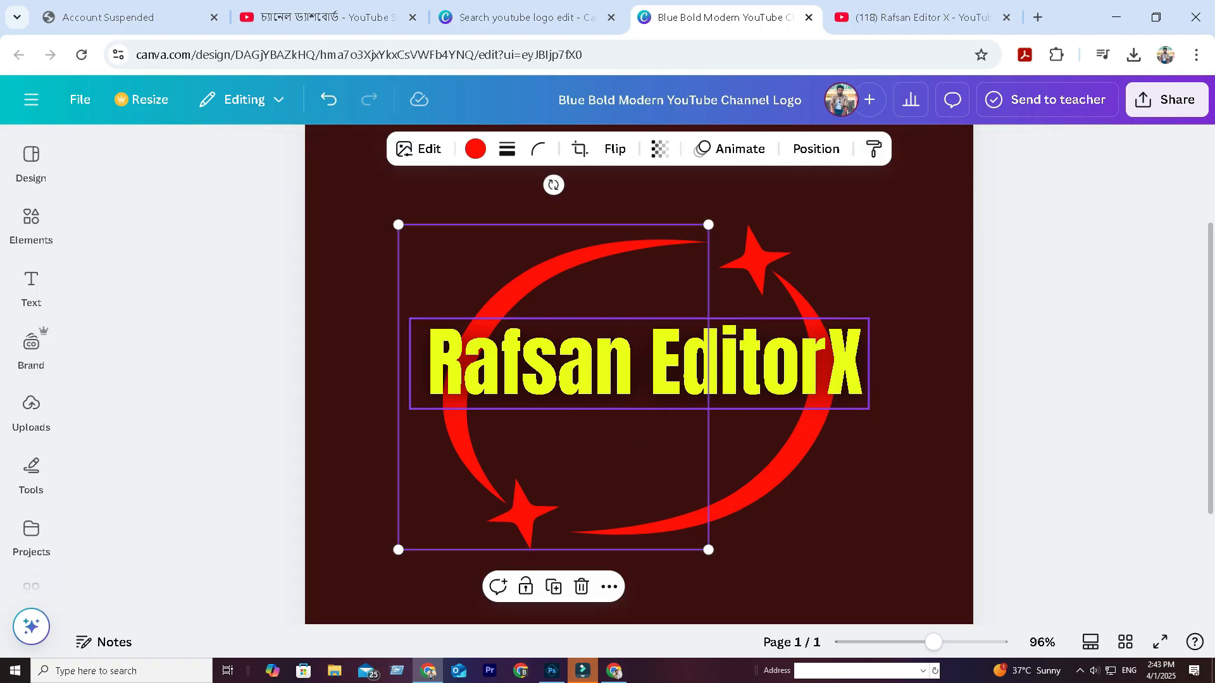
pyautogui.click(569, 370)
pyautogui.moveTo(569, 371); pyautogui.dragTo(558, 395)
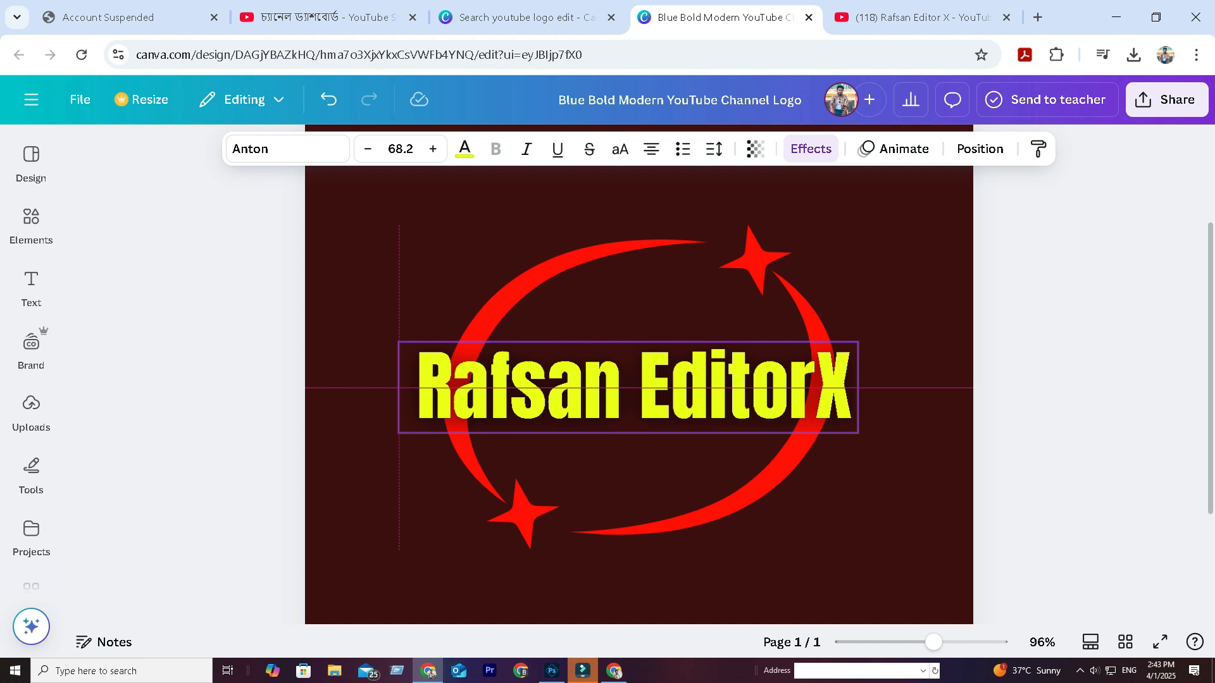
pyautogui.moveTo(559, 394); pyautogui.dragTo(559, 395)
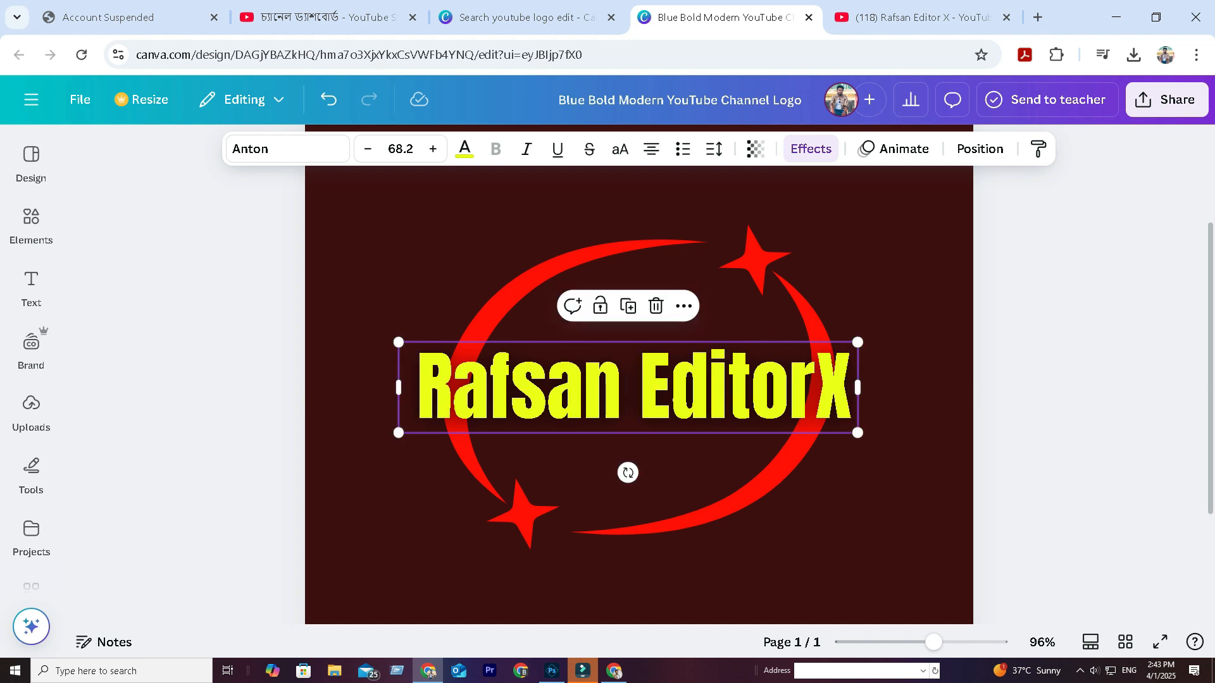
pyautogui.press('Right')
pyautogui.press('Right')
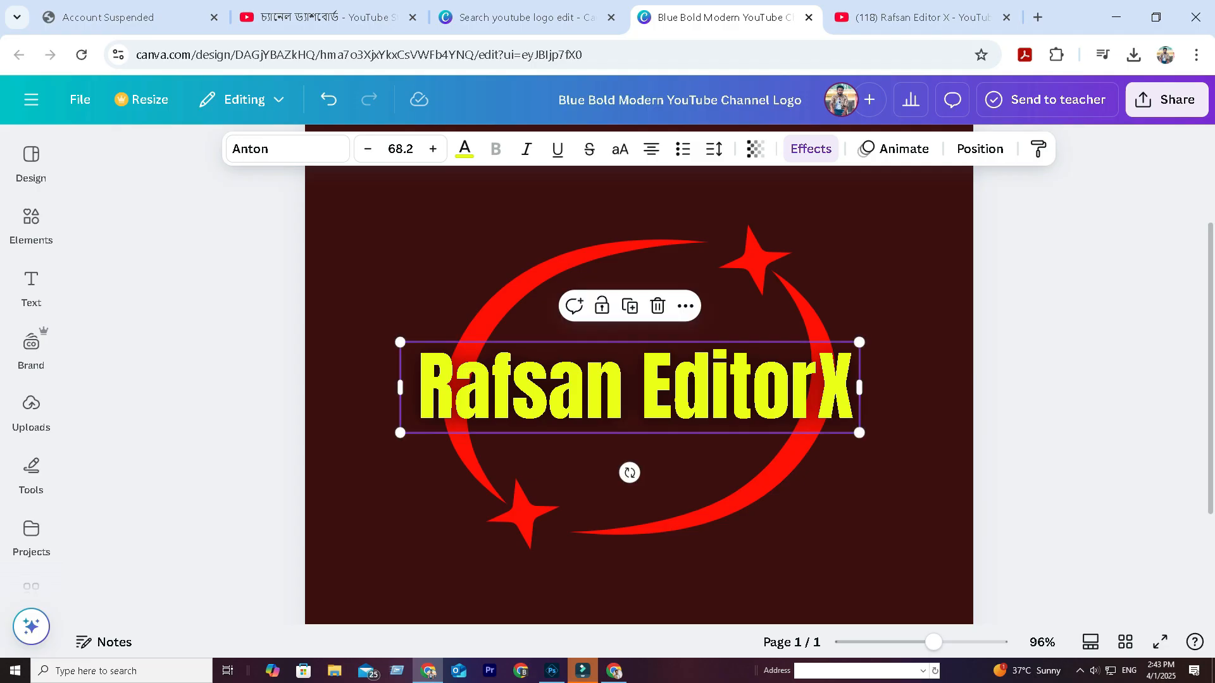
pyautogui.moveTo(933, 642); pyautogui.dragTo(905, 642)
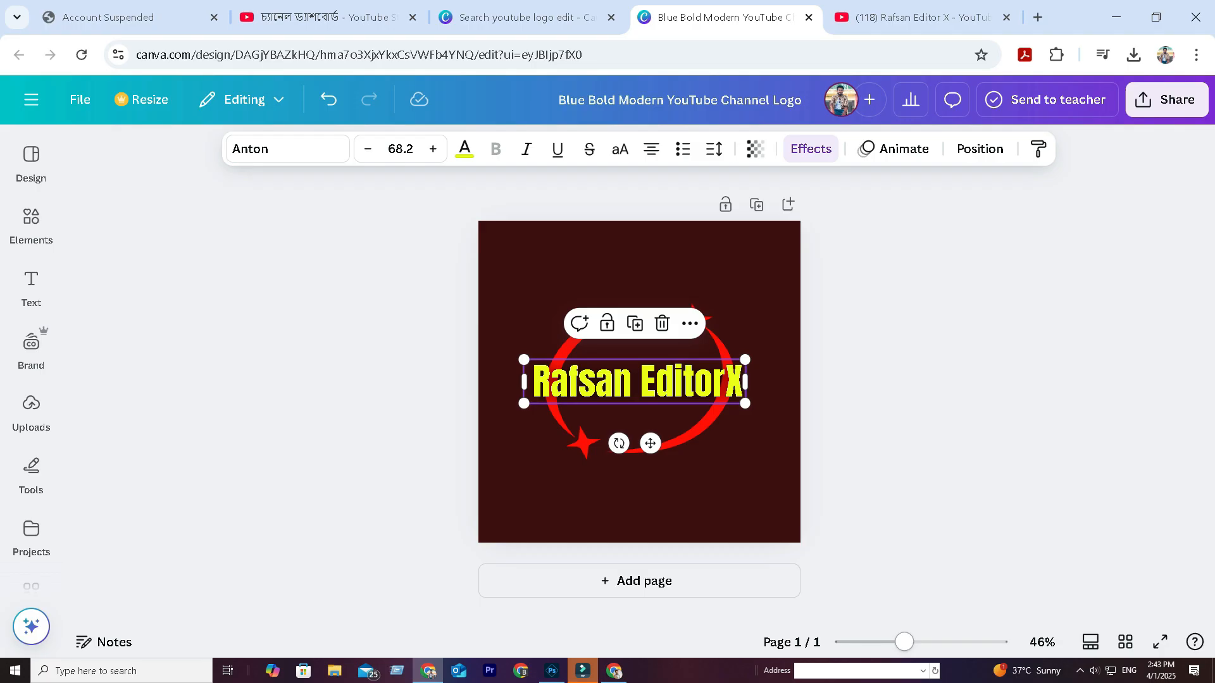
pyautogui.moveTo(904, 642)
pyautogui.mouseDown()
pyautogui.moveTo(843, 642)
pyautogui.moveTo(989, 642)
pyautogui.moveTo(843, 642)
pyautogui.moveTo(888, 643)
pyautogui.mouseUp()
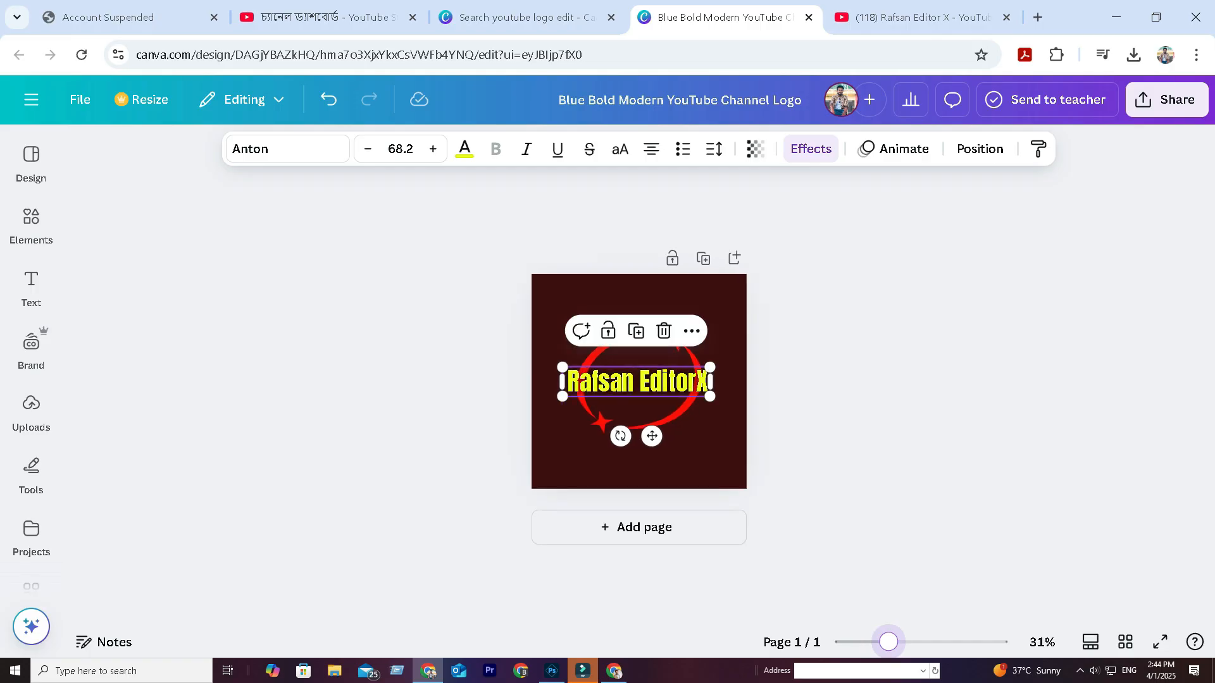